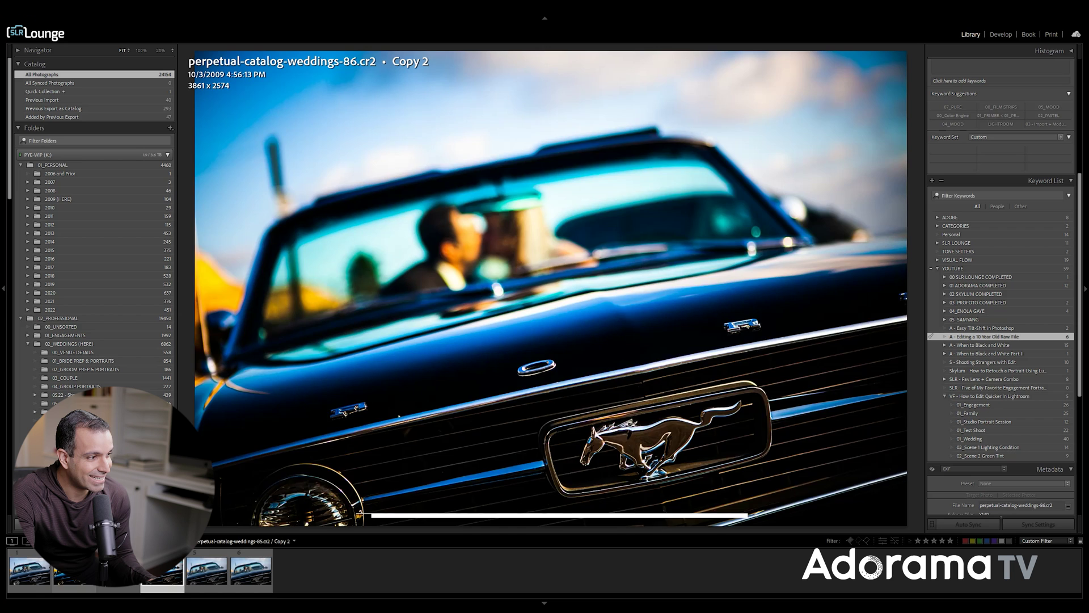
Step: Compare the original perpetual-catalog-weddings-85.cr2 with its edited Copy 2 in an enlarged view without the side panels
{"action": "key", "text": "Left"}
{"action": "left_click", "coordinate": [35, 575]}
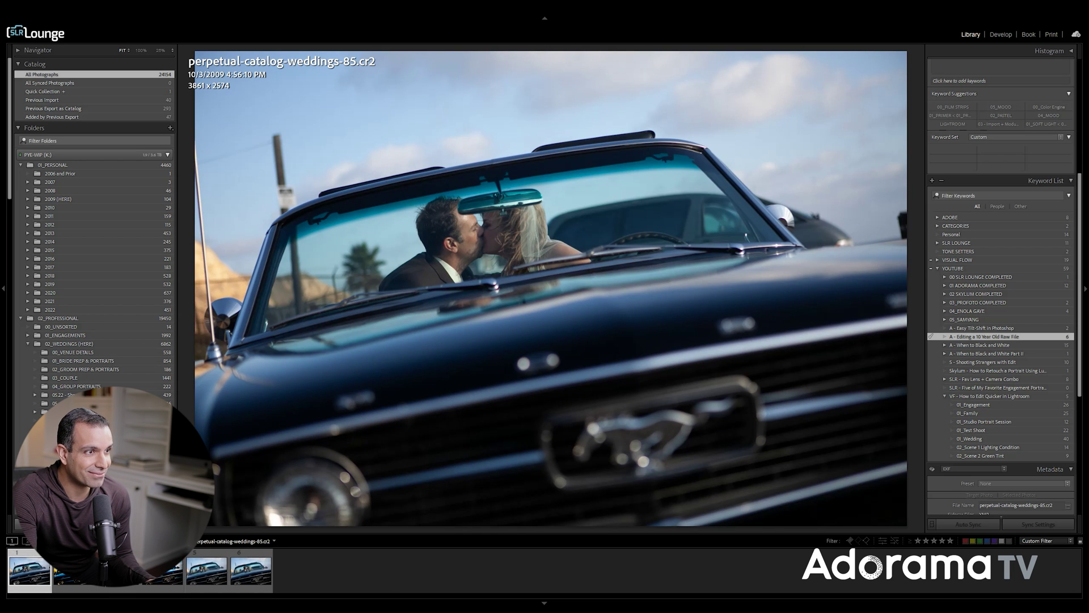
{"action": "key", "text": "Right"}
{"action": "key", "text": "Right"}
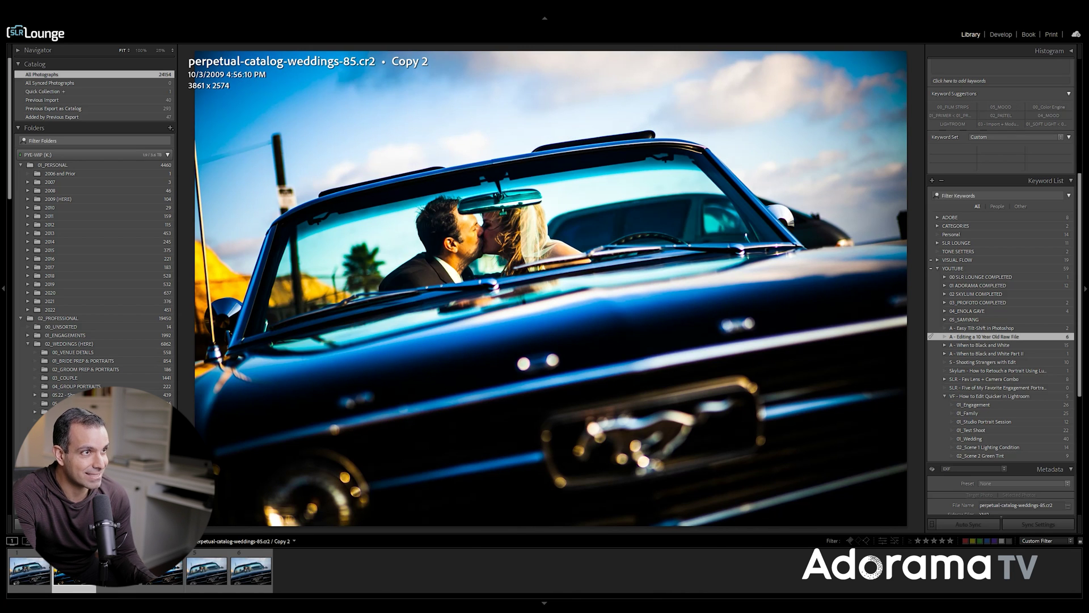
{"action": "key", "text": "shift+Tab"}
{"action": "key", "text": "Left"}
{"action": "key", "text": "Right"}
{"action": "key", "text": "Left"}
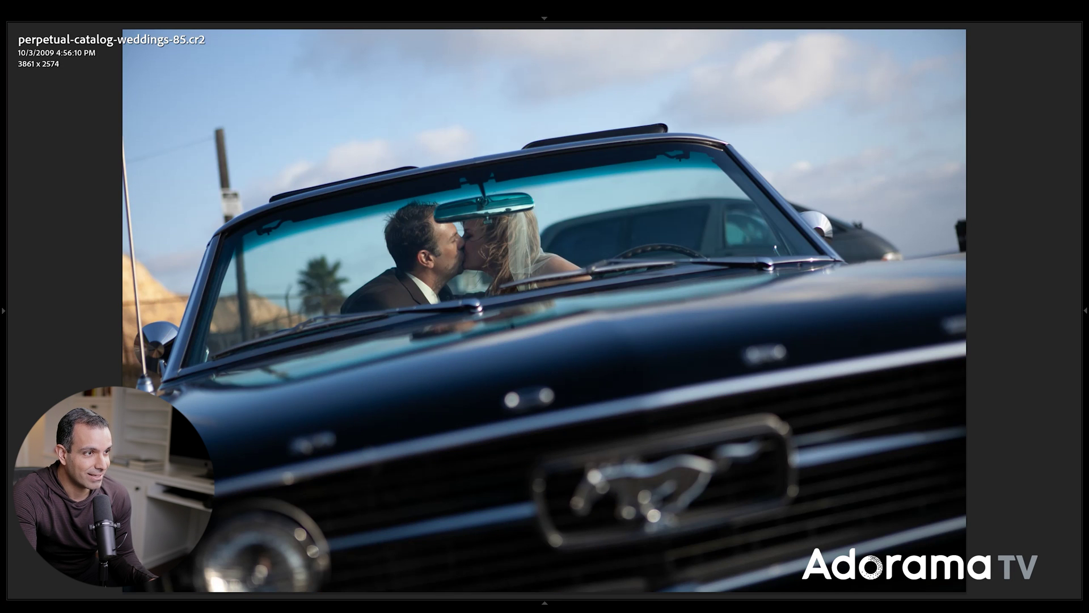
{"action": "key", "text": "Right"}
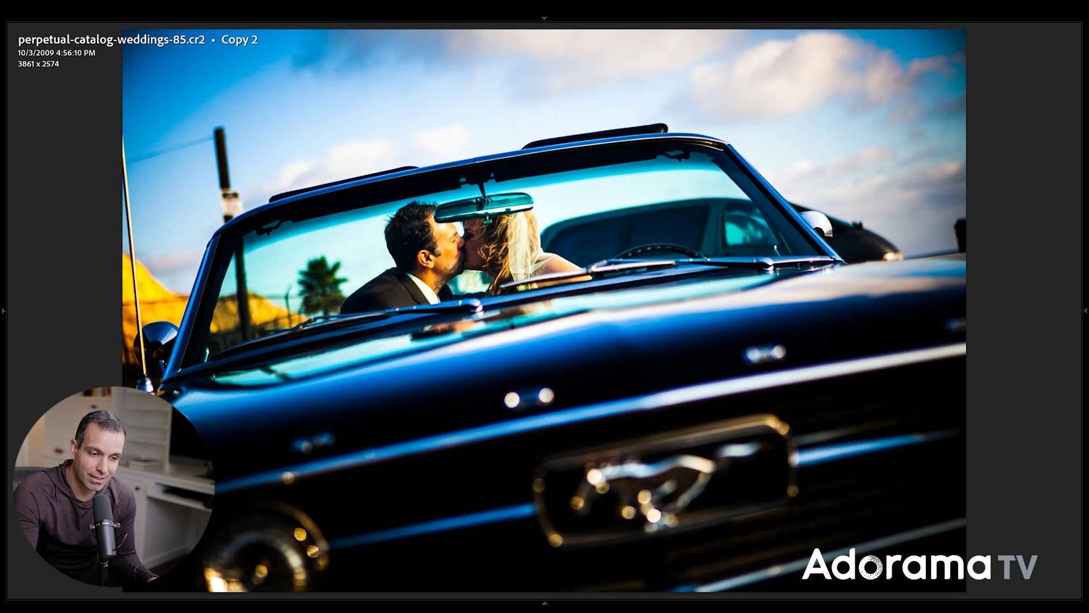
{"action": "key", "text": "Left"}
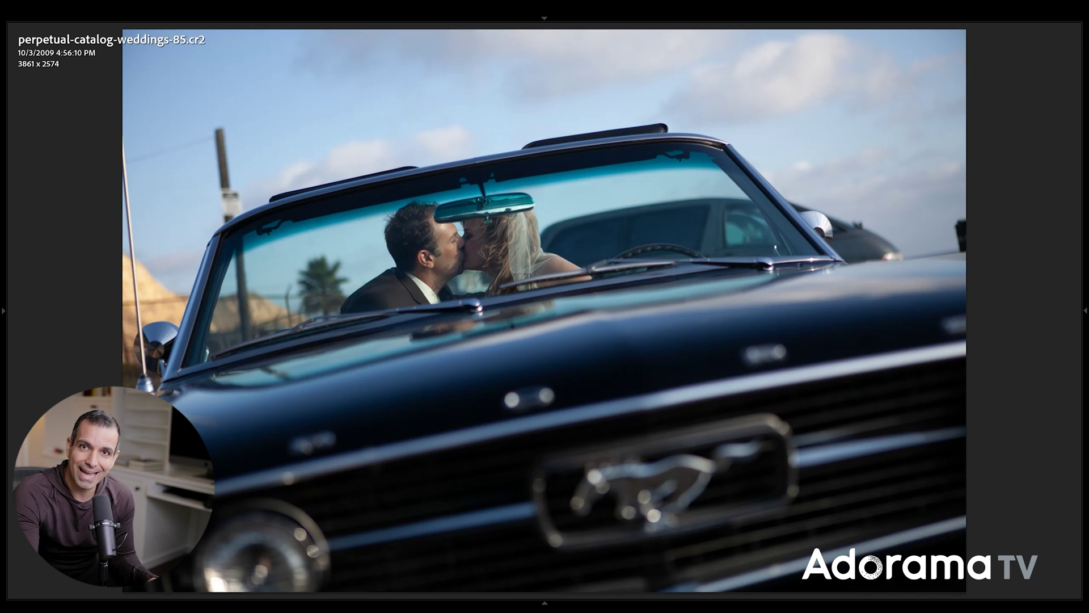
{"action": "key", "text": "Right"}
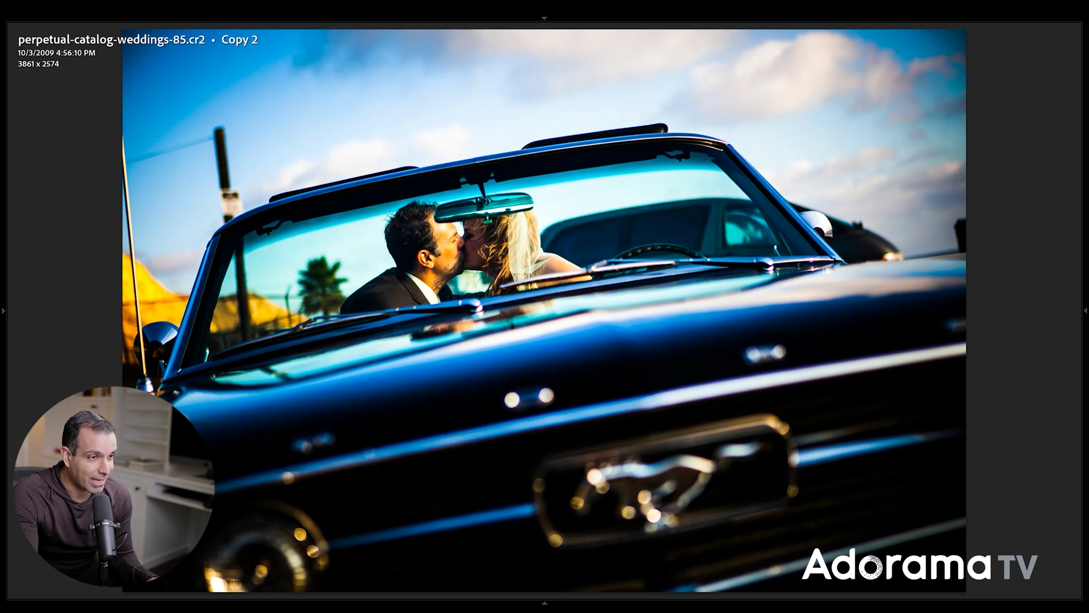
Step: Examine the edited Copy 2 in the Develop module for clipped shadows and highlights, and hide the clipping overlay again
{"action": "key", "text": "Escape"}
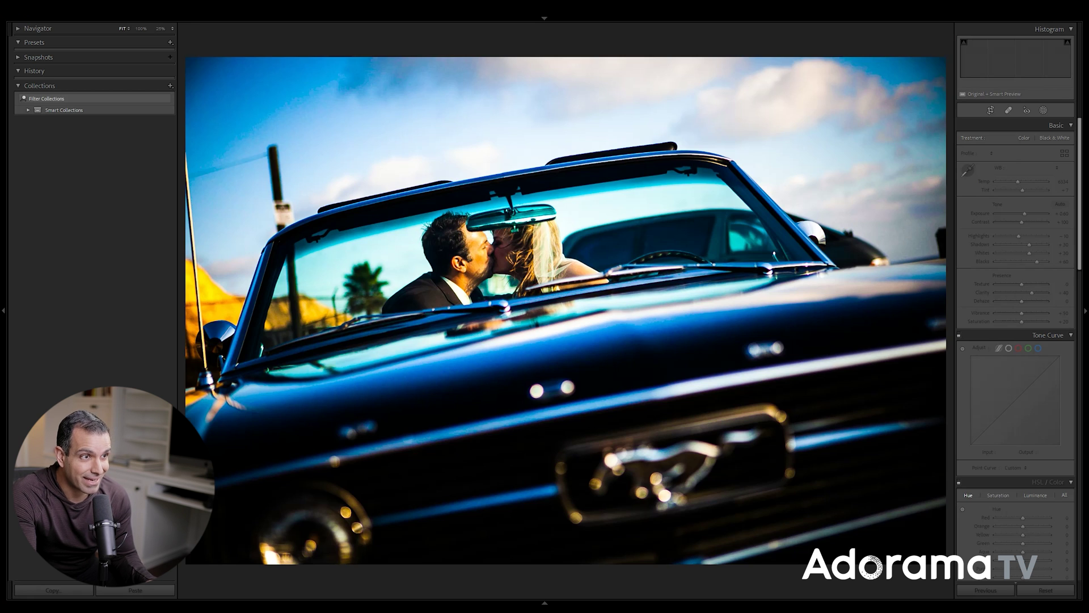
{"action": "key", "text": "j"}
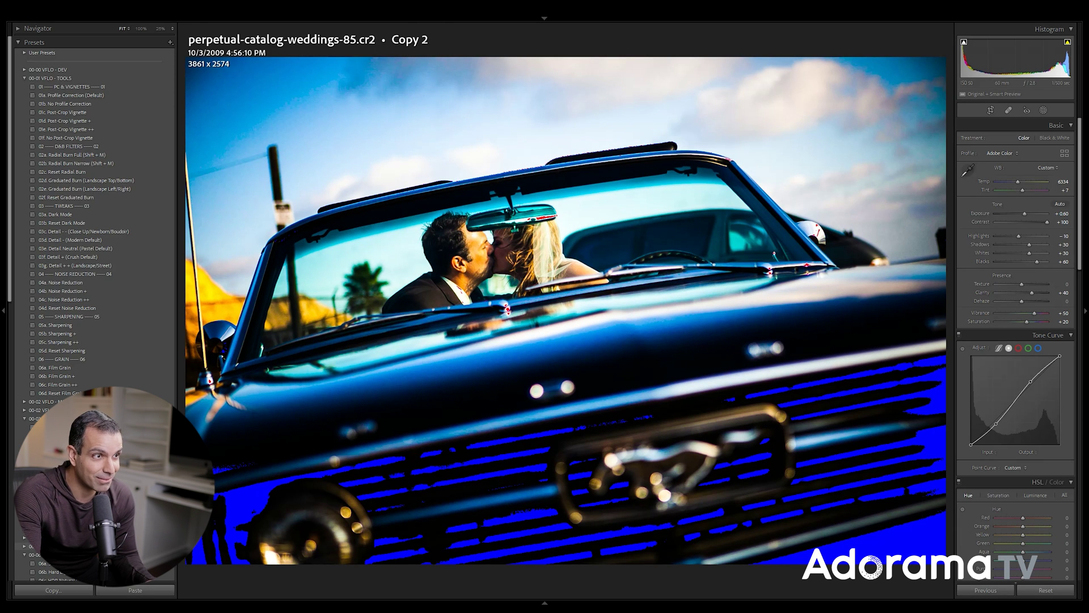
{"action": "key", "text": "j"}
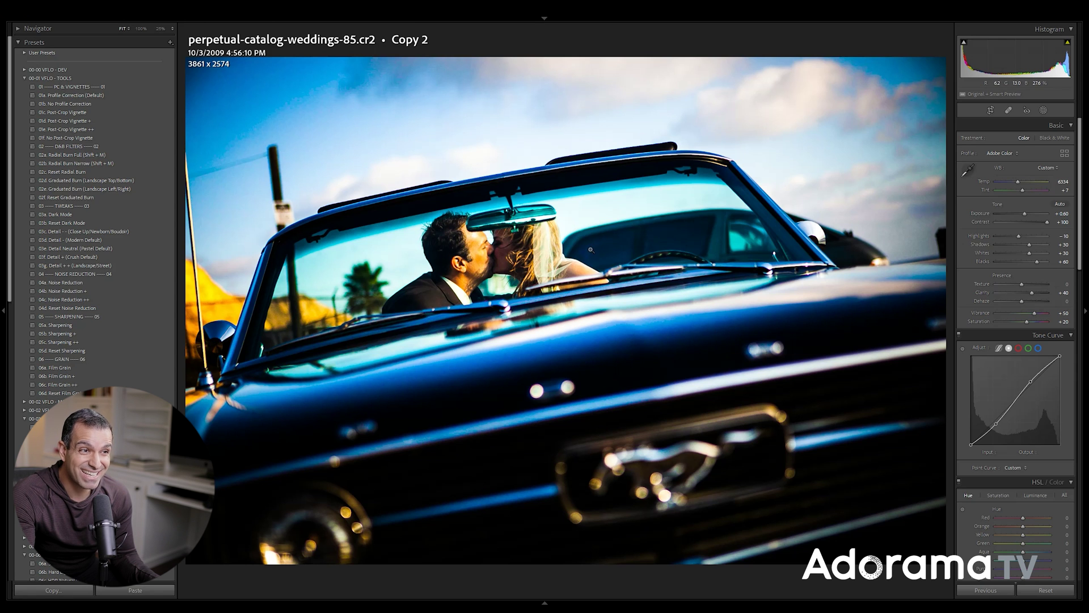
Step: Open the unedited Copy 1 of perpetual-catalog-weddings-85.cr2 in the Develop module, check its camera and exposure info, and switch to full-screen mode
{"action": "key", "text": "g"}
{"action": "left_click", "coordinate": [361, 97]}
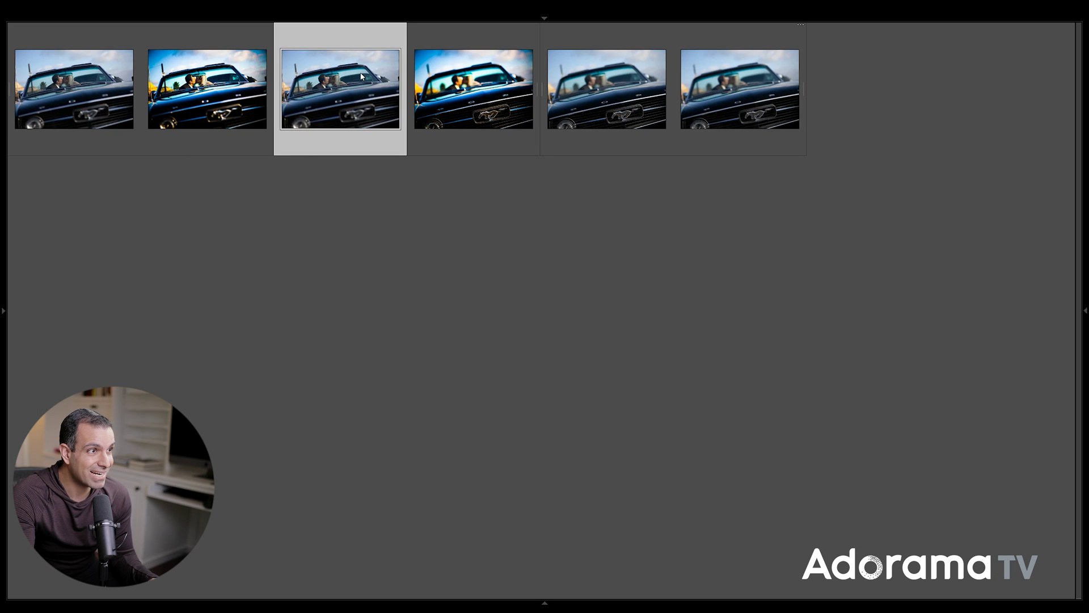
{"action": "key", "text": "d"}
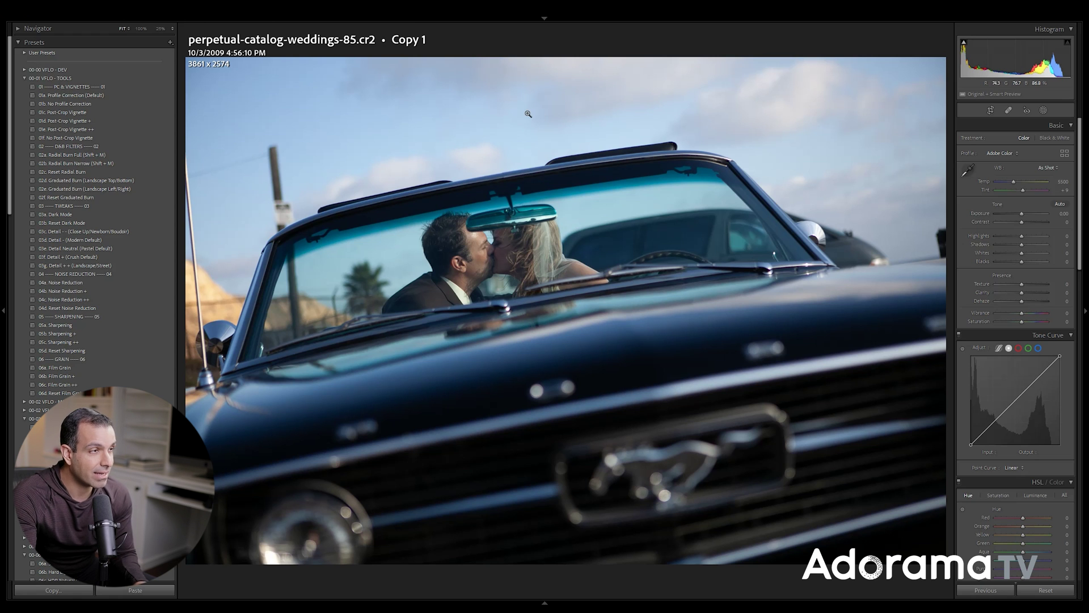
{"action": "key", "text": "i"}
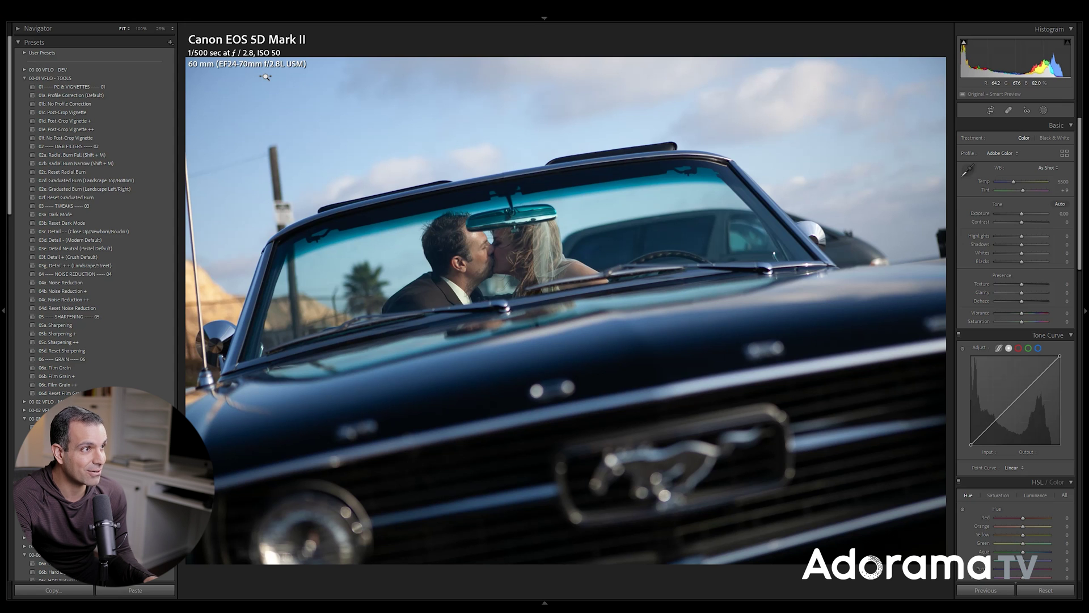
{"action": "key", "text": "shift+f"}
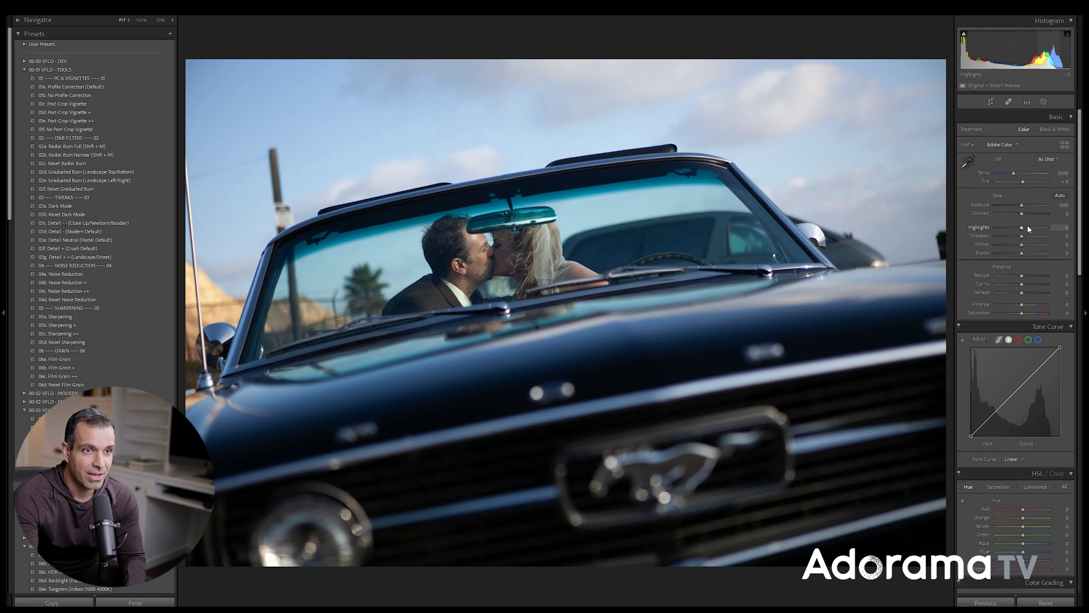
Step: Set Highlights to -80, Shadows to +40, Whites to -20 and Blacks to +80, and turn on the clipping overlay
{"action": "scroll", "coordinate": [1029, 226], "scroll_direction": "down", "scroll_amount": 12}
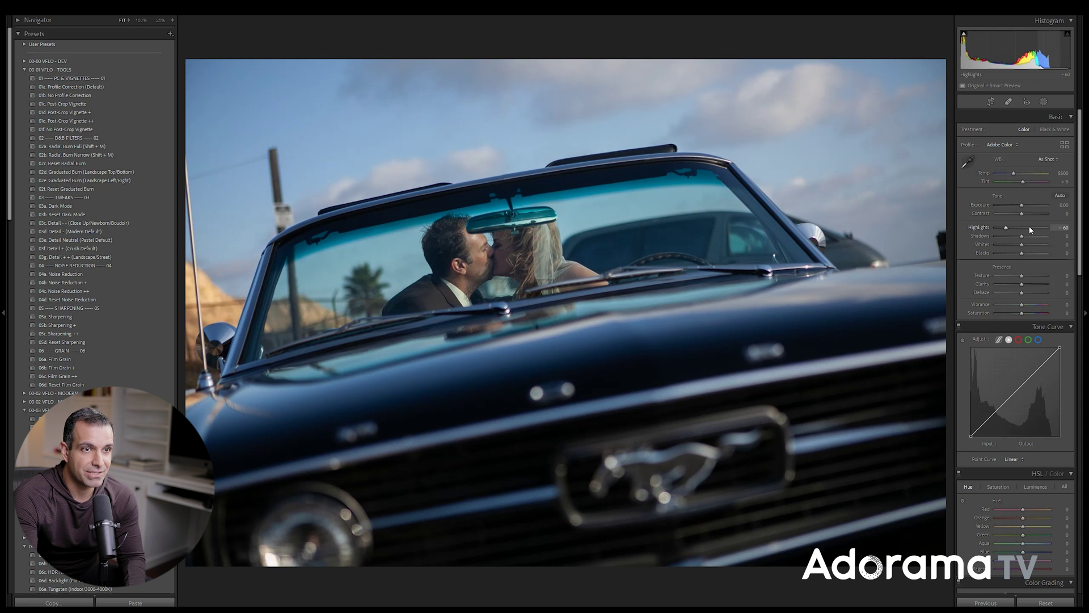
{"action": "scroll", "coordinate": [1029, 225], "scroll_direction": "down", "scroll_amount": 4}
{"action": "scroll", "coordinate": [1030, 243], "scroll_direction": "down", "scroll_amount": 8}
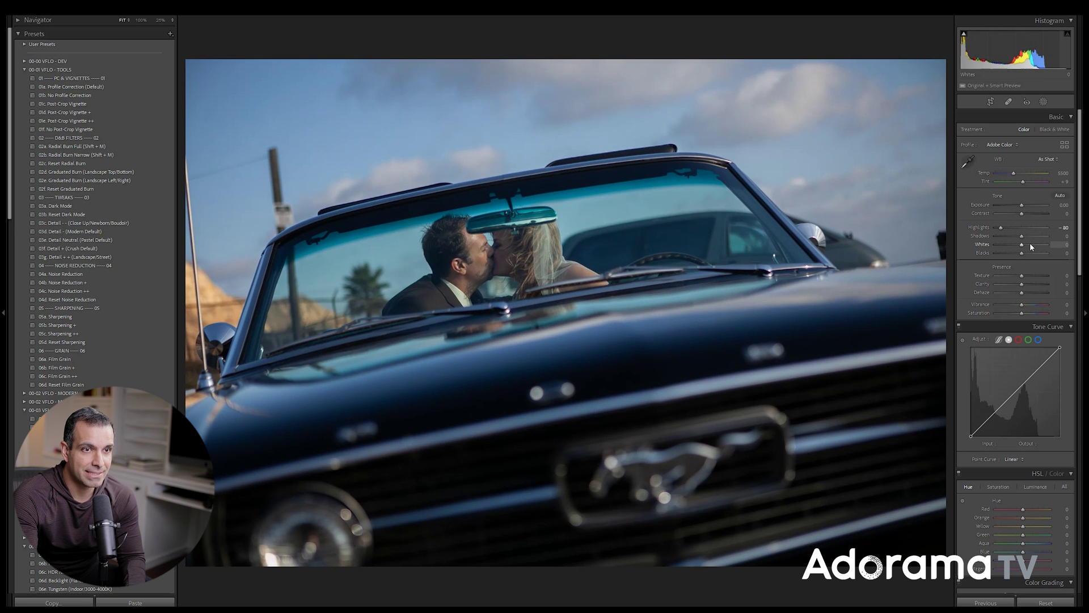
{"action": "scroll", "coordinate": [1034, 236], "scroll_direction": "up", "scroll_amount": 8}
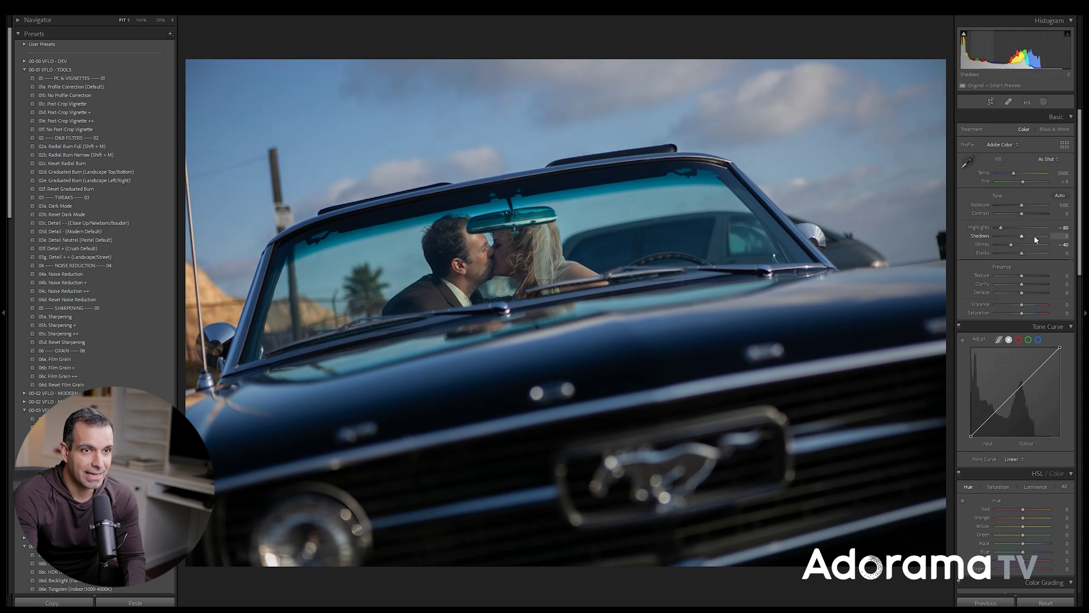
{"action": "scroll", "coordinate": [1038, 253], "scroll_direction": "up", "scroll_amount": 20}
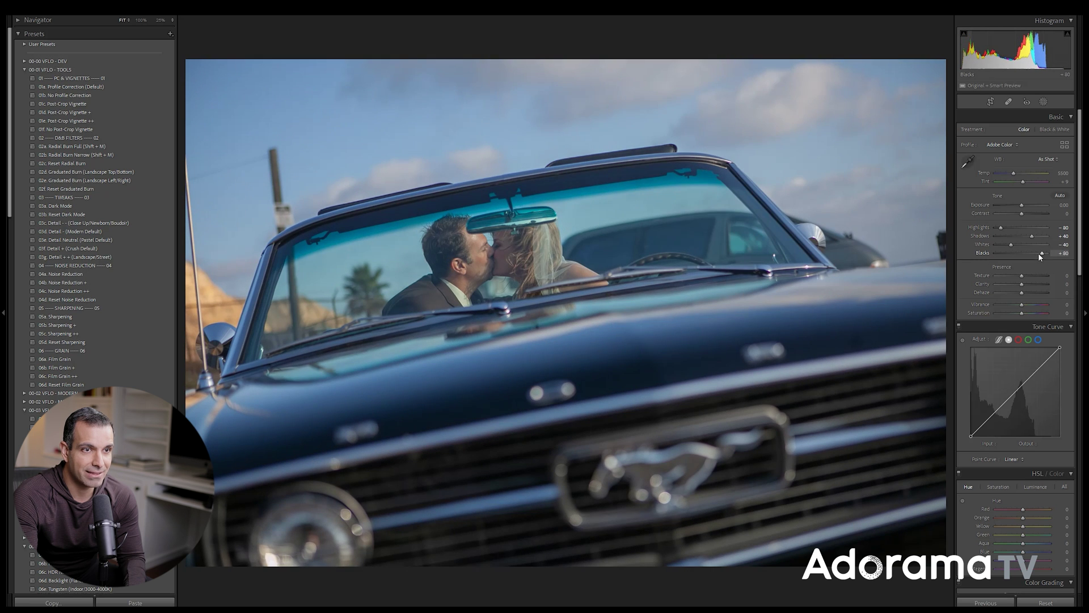
{"action": "scroll", "coordinate": [1038, 254], "scroll_direction": "down", "scroll_amount": 4}
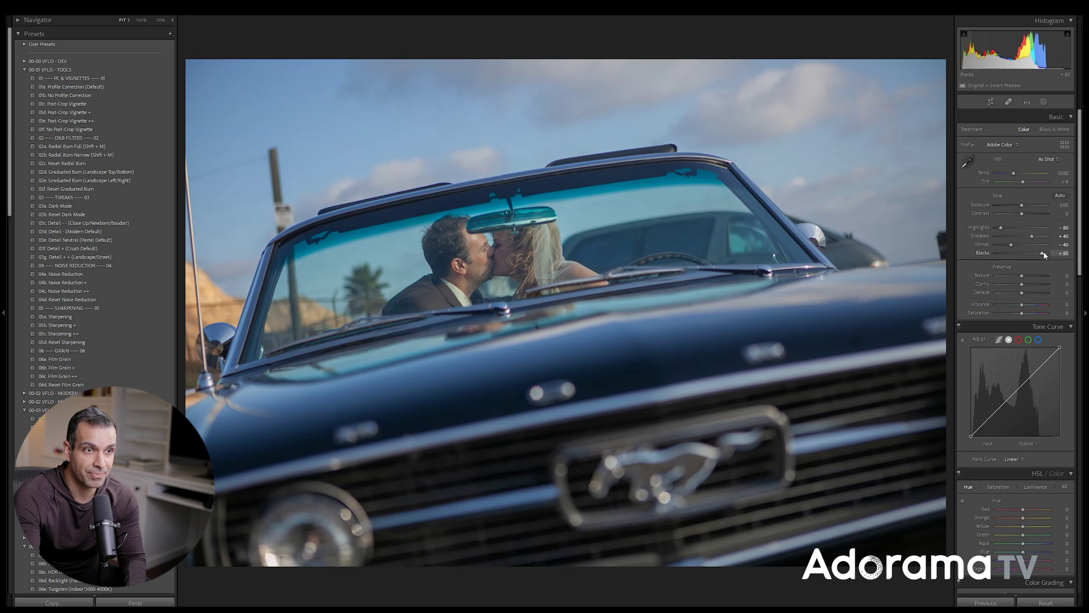
{"action": "scroll", "coordinate": [1033, 246], "scroll_direction": "up", "scroll_amount": 4}
{"action": "key", "text": "j"}
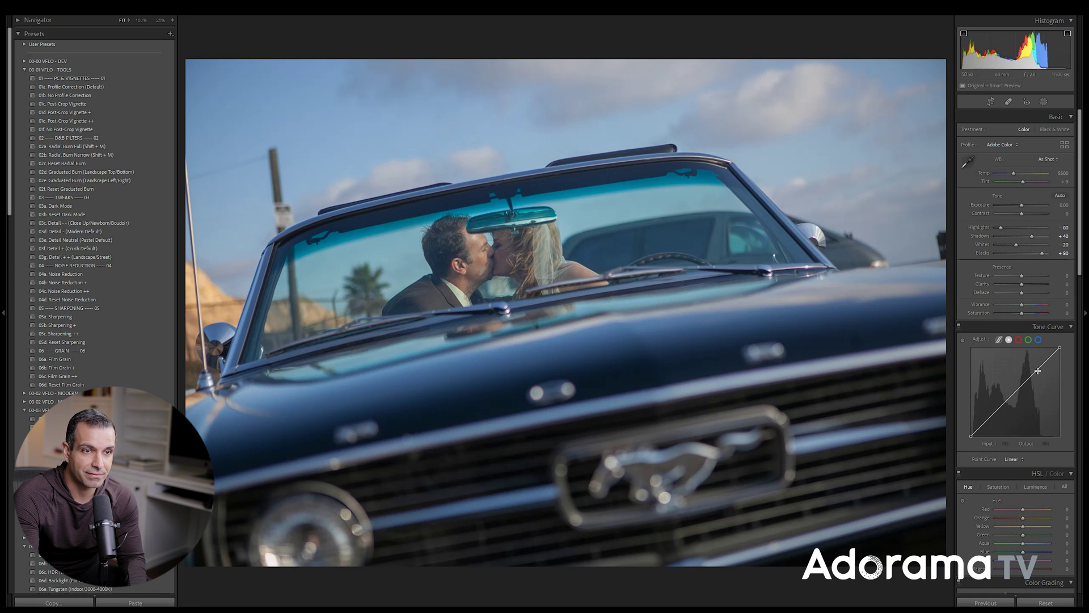
Step: Shape the point curve into an S with highlights at 193/221 and shadows at 59/54, and raise the black point to output 5
{"action": "left_click_drag", "start_coordinate": [1038, 369], "coordinate": [1038, 357]}
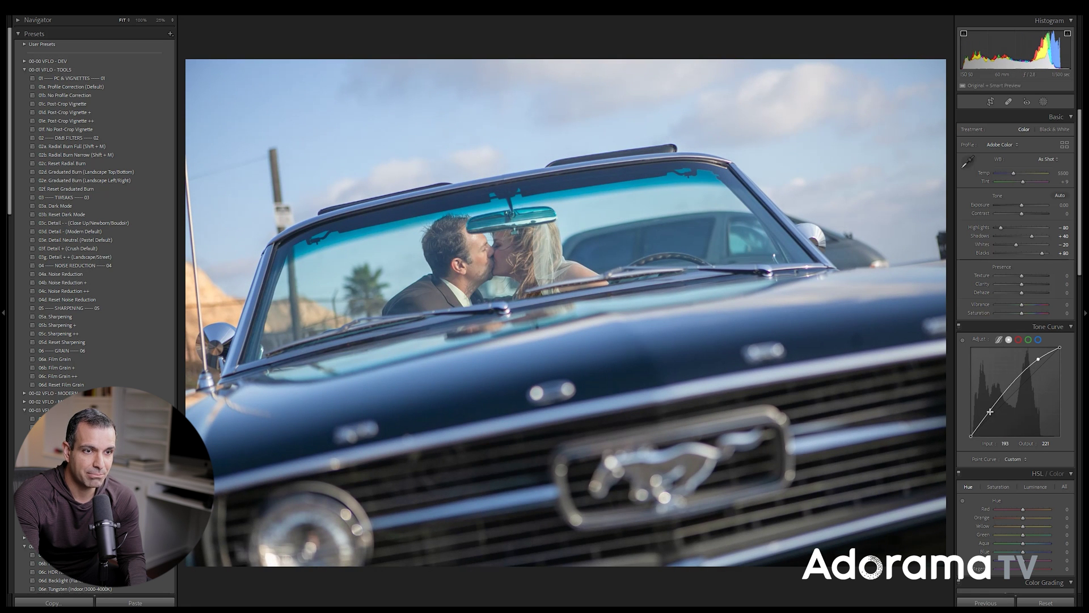
{"action": "left_click_drag", "start_coordinate": [991, 414], "coordinate": [990, 430]}
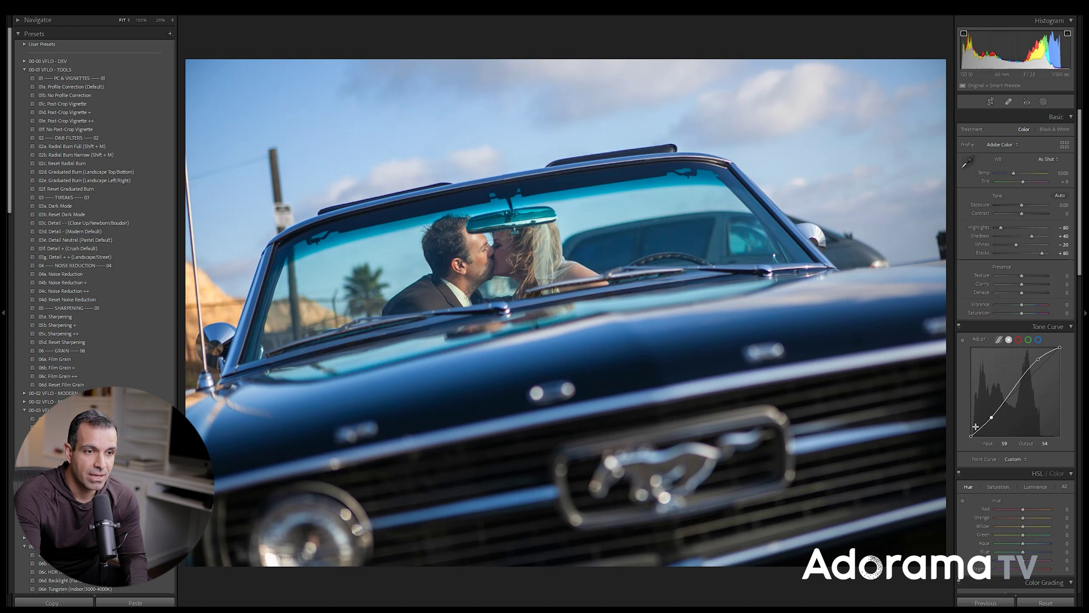
{"action": "left_click_drag", "start_coordinate": [970, 436], "coordinate": [970, 435]}
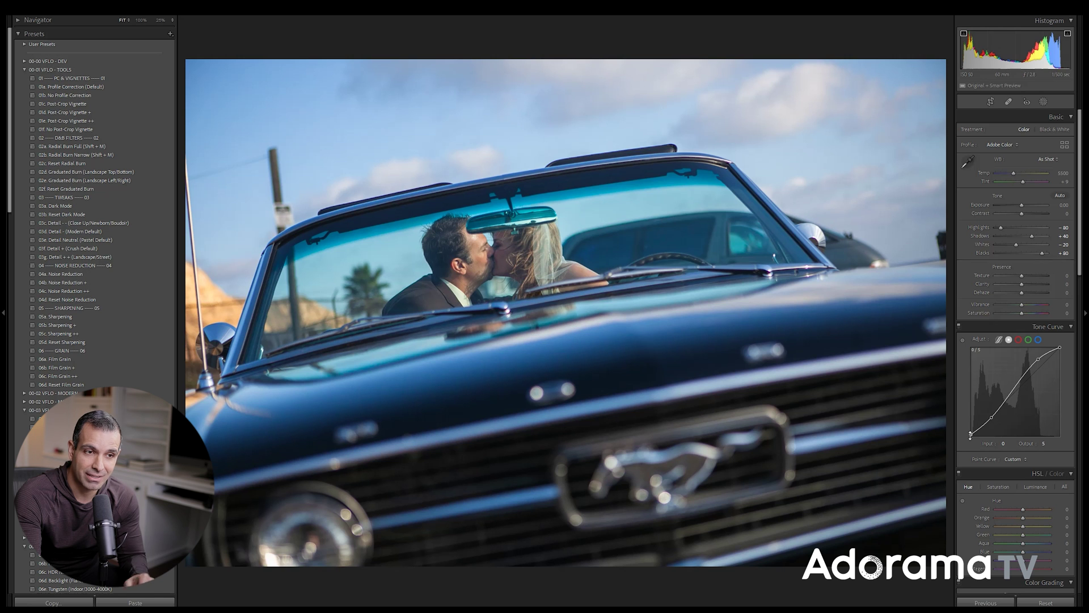
{"action": "left_click_drag", "start_coordinate": [970, 435], "coordinate": [971, 437]}
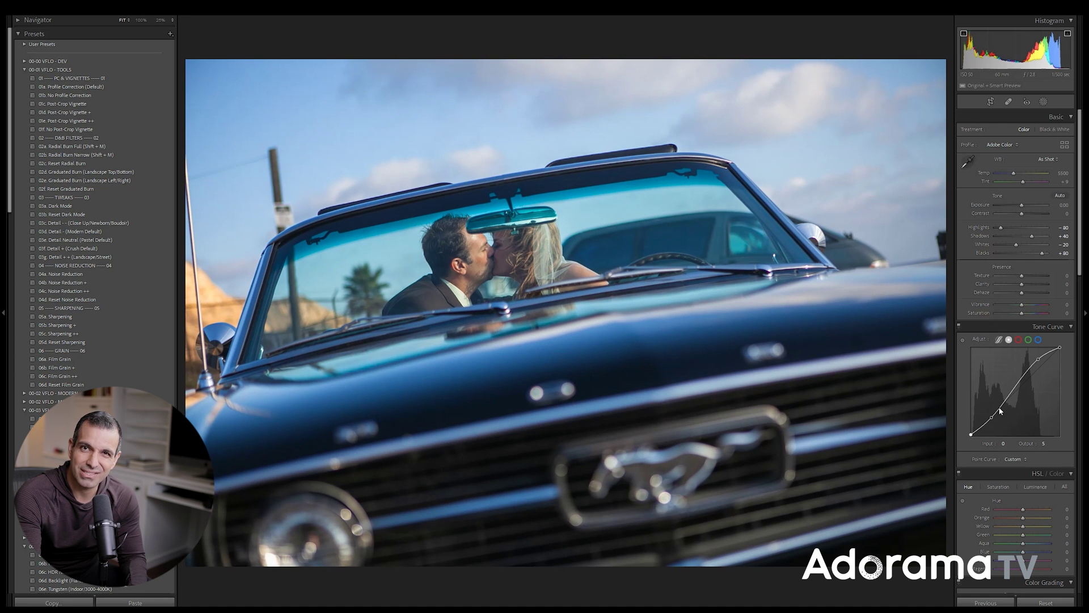
Step: Lower the point curve's white point to output 244 and lift the midtones at input 107 to output 127
{"action": "left_click_drag", "start_coordinate": [1061, 347], "coordinate": [1064, 352]}
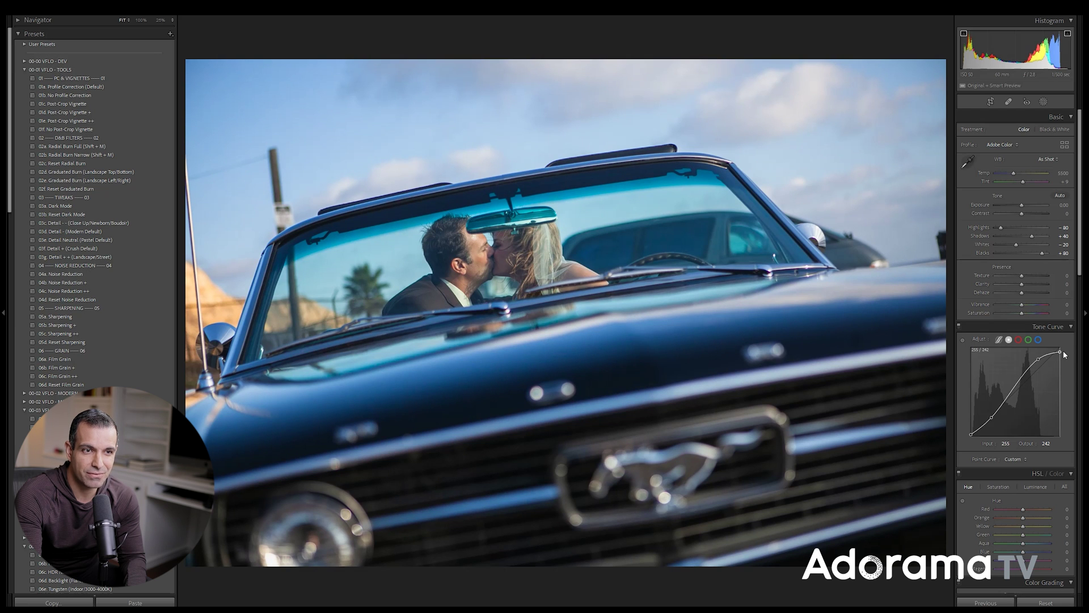
{"action": "left_click_drag", "start_coordinate": [1063, 353], "coordinate": [1061, 353]}
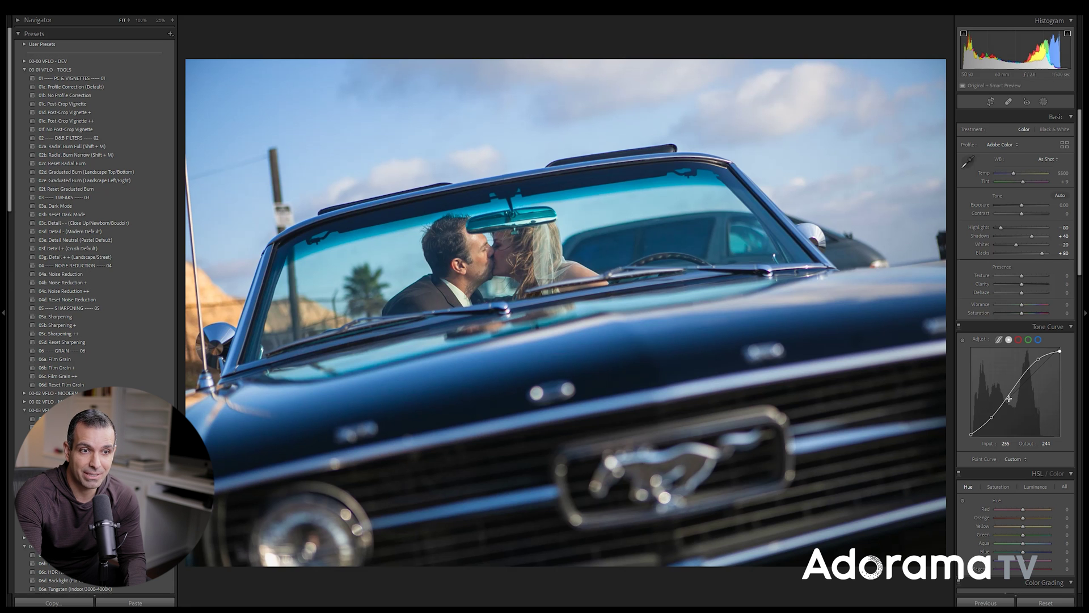
{"action": "left_click_drag", "start_coordinate": [1009, 399], "coordinate": [1009, 392]}
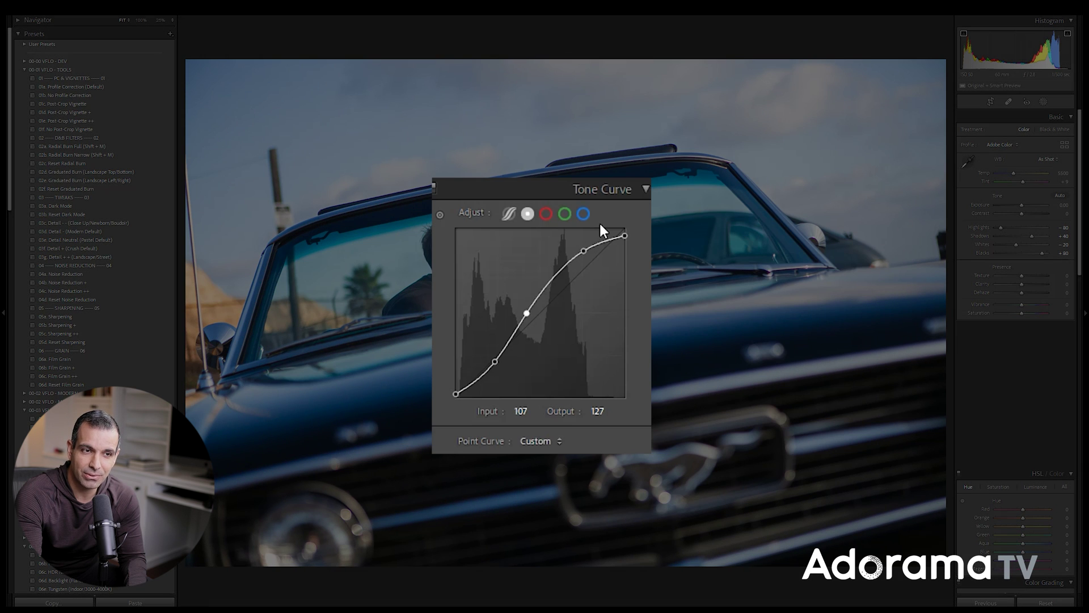
Step: Look at the parametric curve and the green and blue channel curves, and return to the point curve
{"action": "left_click", "coordinate": [510, 215]}
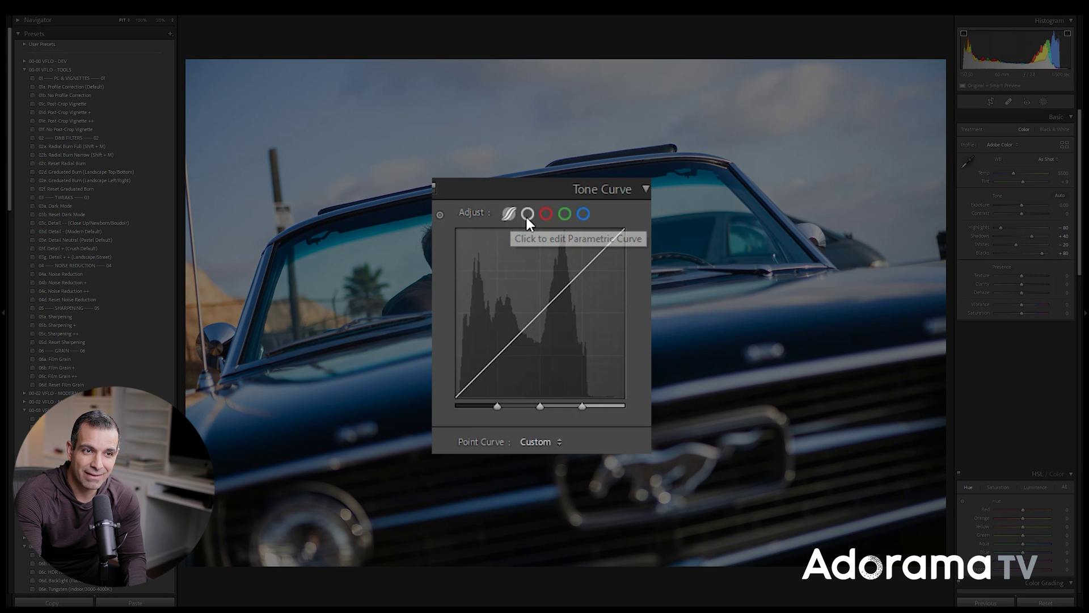
{"action": "left_click", "coordinate": [569, 214]}
{"action": "left_click", "coordinate": [580, 214]}
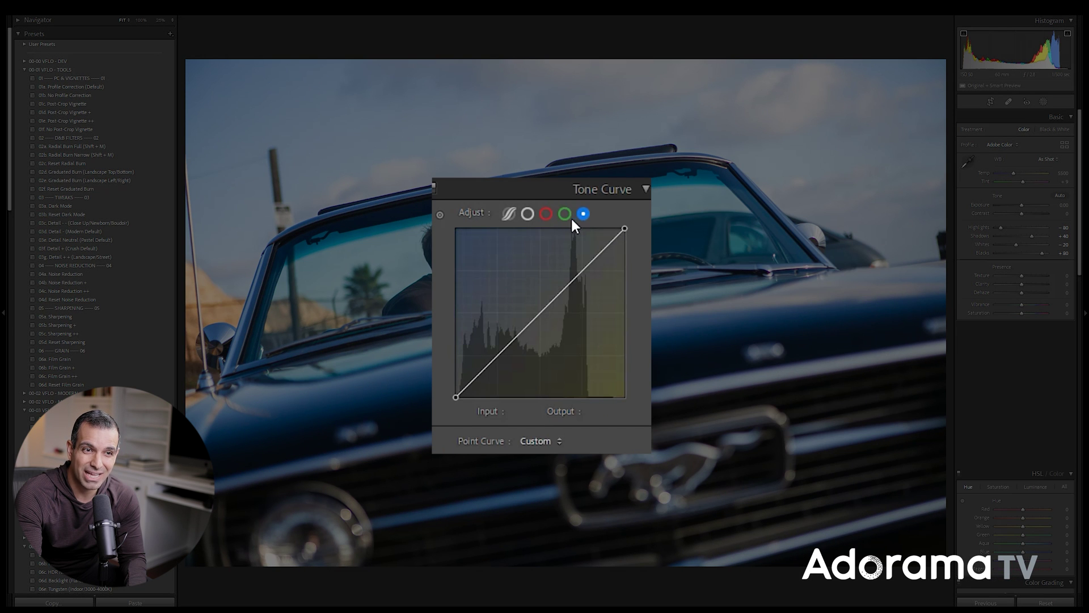
{"action": "left_click", "coordinate": [528, 214]}
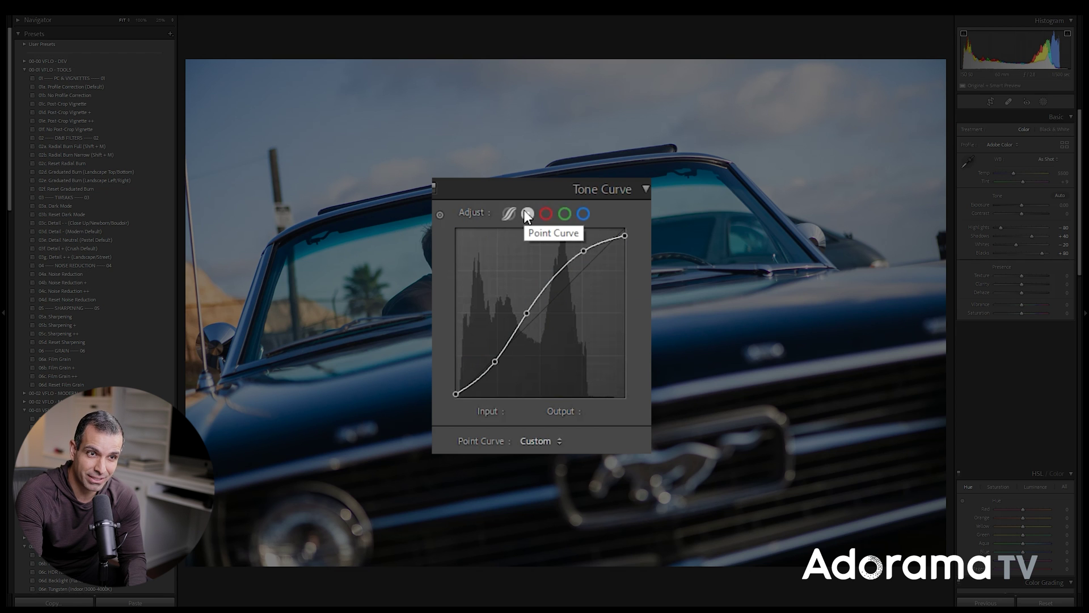
{"action": "left_click", "coordinate": [509, 215]}
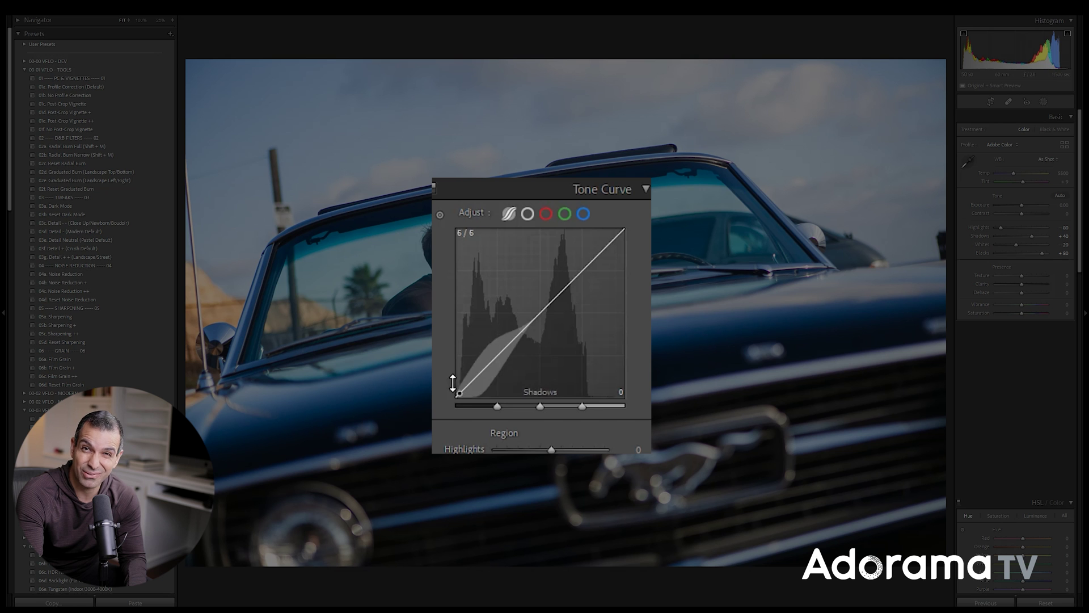
{"action": "left_click", "coordinate": [526, 214]}
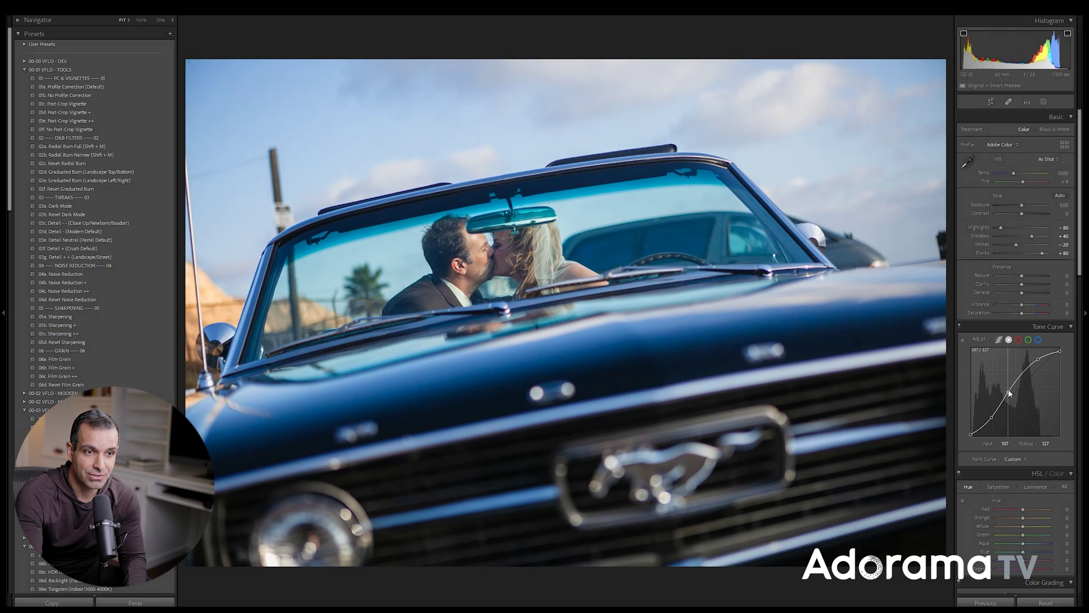
Step: Fine-tune the point curve with output 132 at the midtone point, 219 at the highlight point and 54 at the shadow point
{"action": "left_click_drag", "start_coordinate": [1008, 393], "coordinate": [1009, 392]}
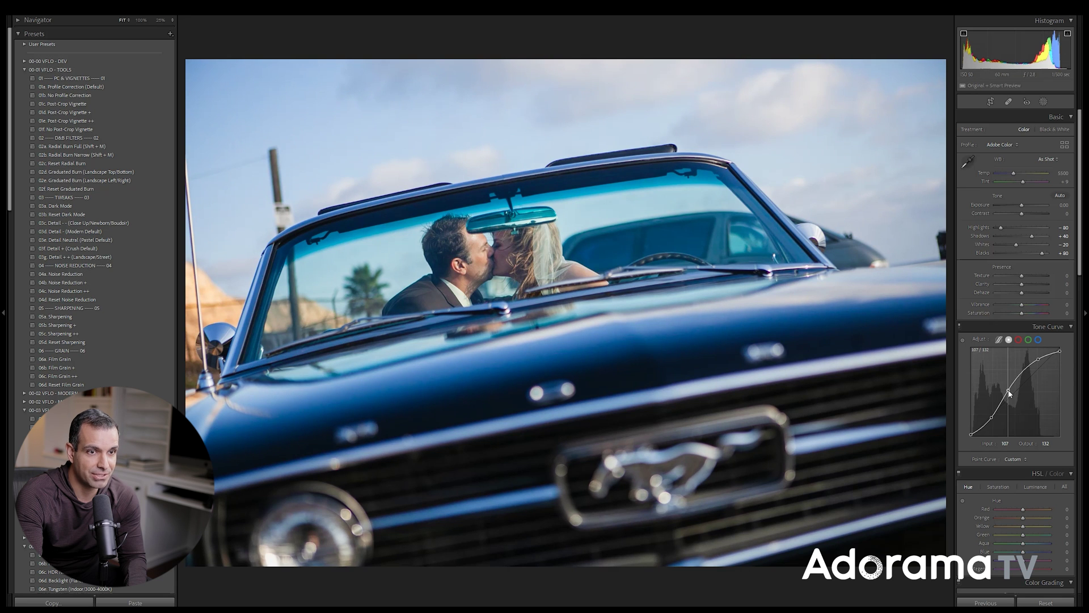
{"action": "left_click", "coordinate": [1040, 360]}
{"action": "left_click_drag", "start_coordinate": [1040, 359], "coordinate": [1040, 358]}
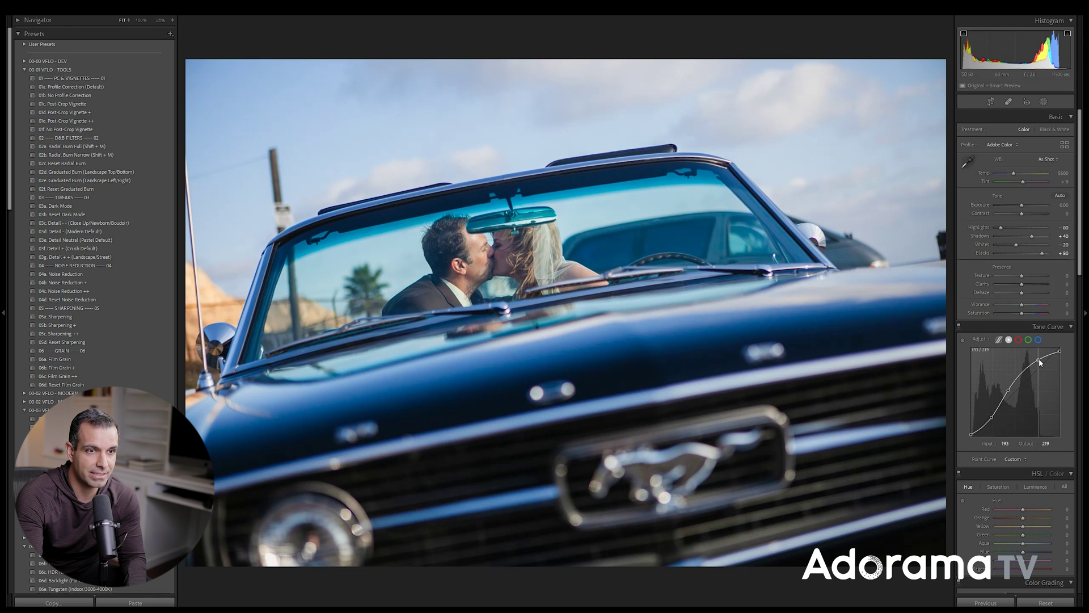
{"action": "left_click_drag", "start_coordinate": [1040, 359], "coordinate": [1039, 358]}
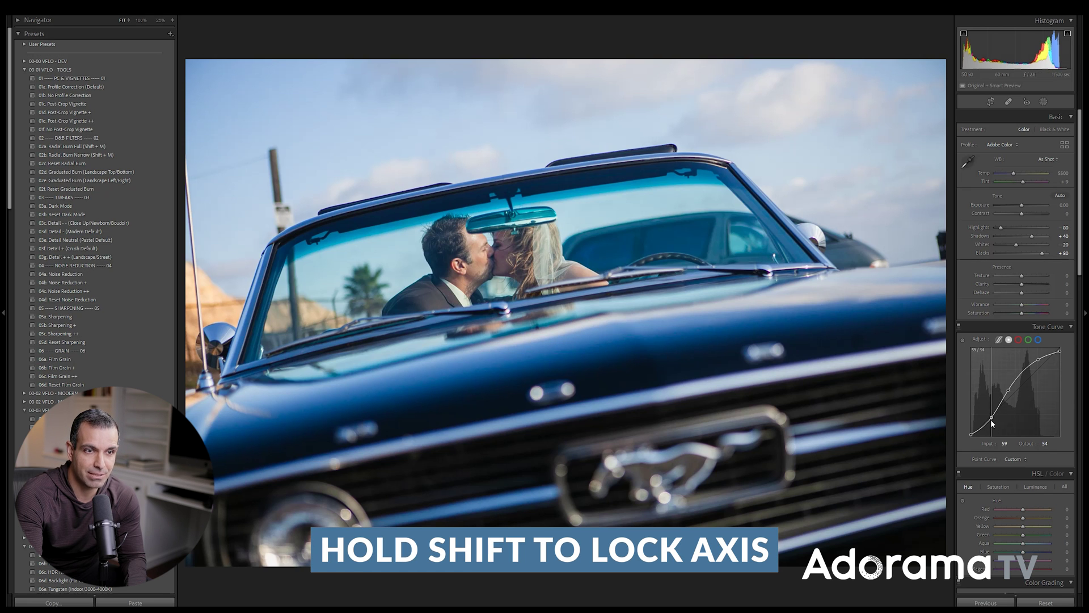
{"action": "left_click_drag", "start_coordinate": [991, 420], "coordinate": [993, 422]}
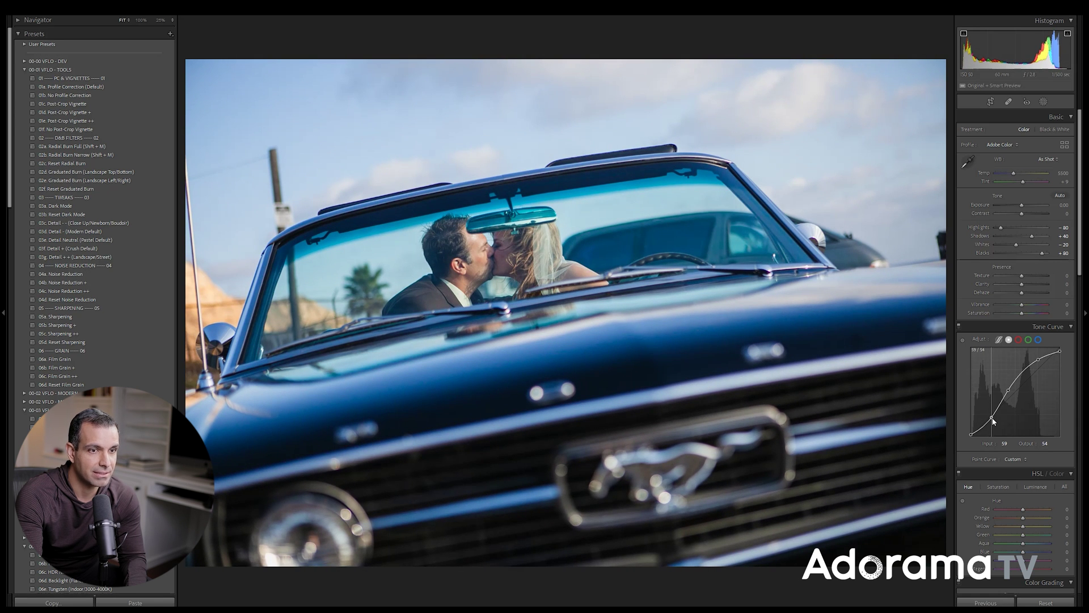
Step: Try progressively stronger Clarity, up to +100, on the car photo
{"action": "left_click_drag", "start_coordinate": [994, 421], "coordinate": [994, 421]}
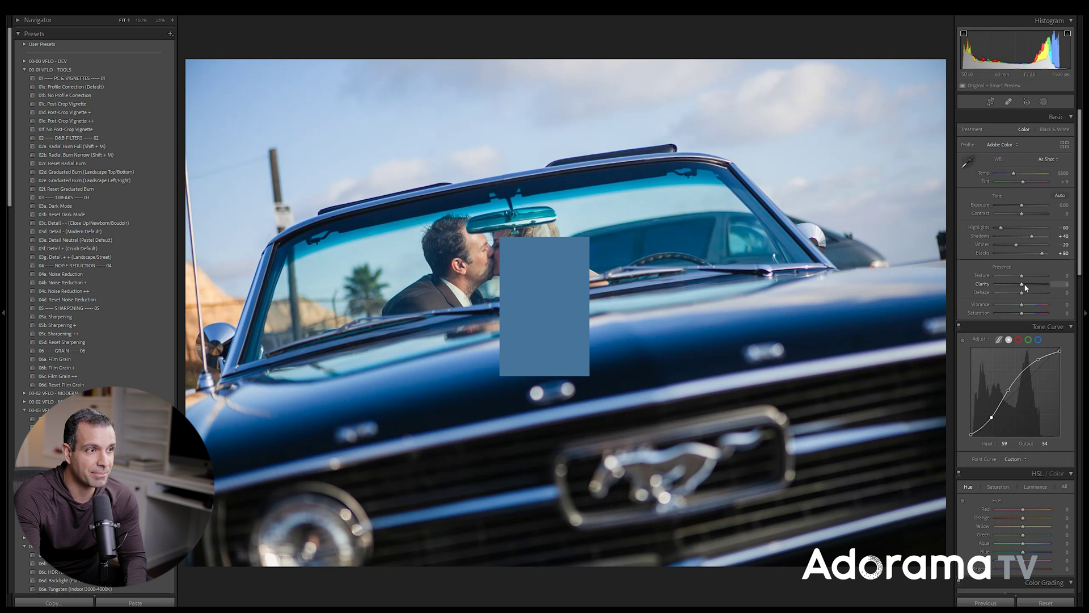
{"action": "key", "text": "shift+Up"}
{"action": "key", "text": "shift+Up"}
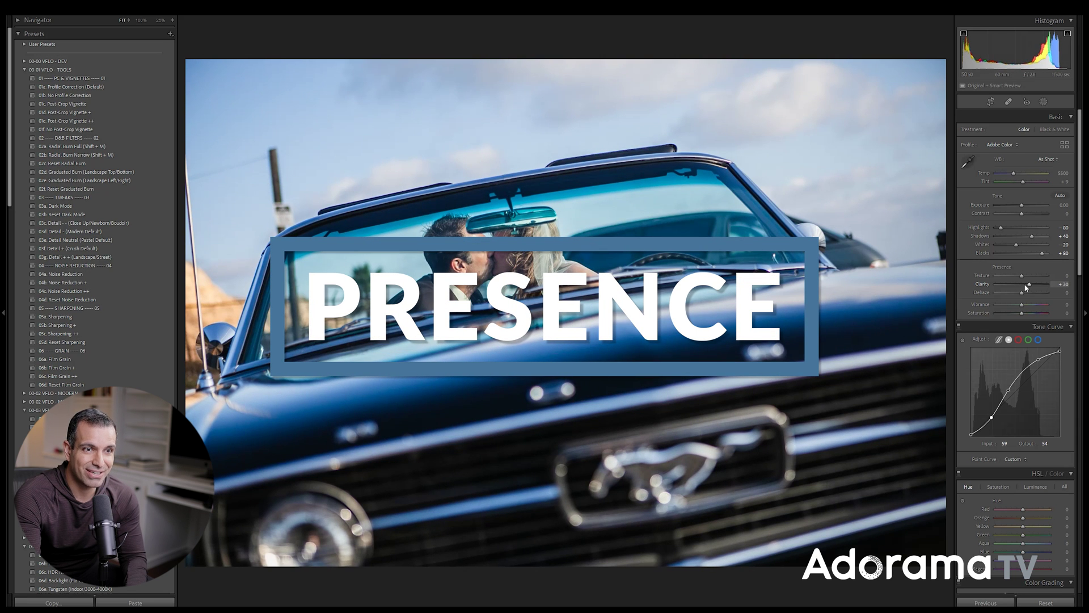
{"action": "key", "text": "Down"}
{"action": "key", "text": "Down"}
{"action": "key", "text": "Down"}
{"action": "left_click_drag", "start_coordinate": [1026, 281], "coordinate": [1080, 290]}
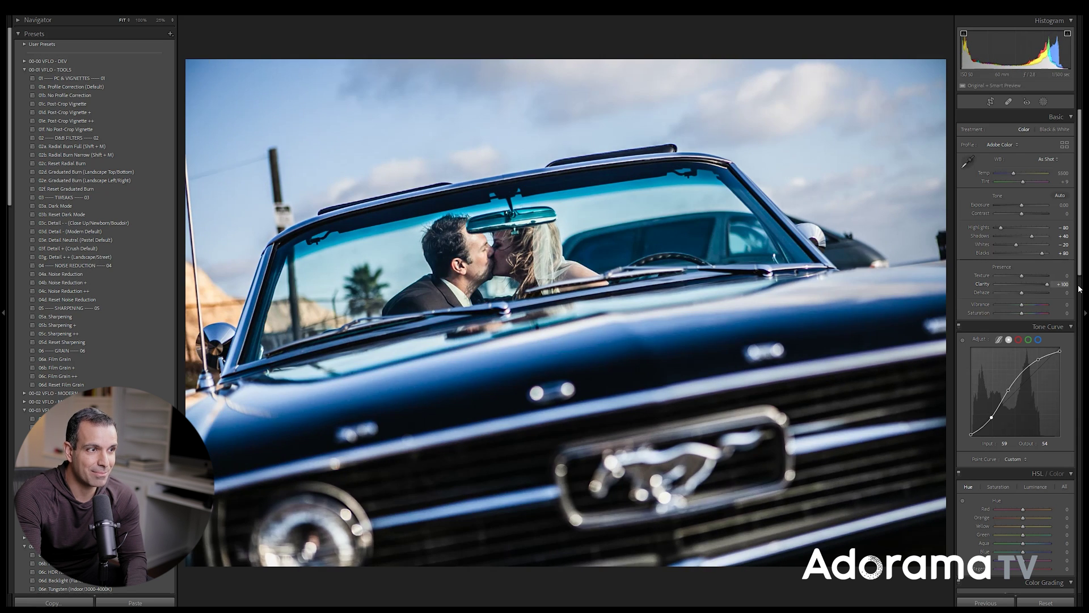
Step: Set Clarity to +25 and Dehaze to +10
{"action": "left_click", "coordinate": [1062, 283]}
{"action": "type", "text": "20"}
{"action": "key", "text": "Return"}
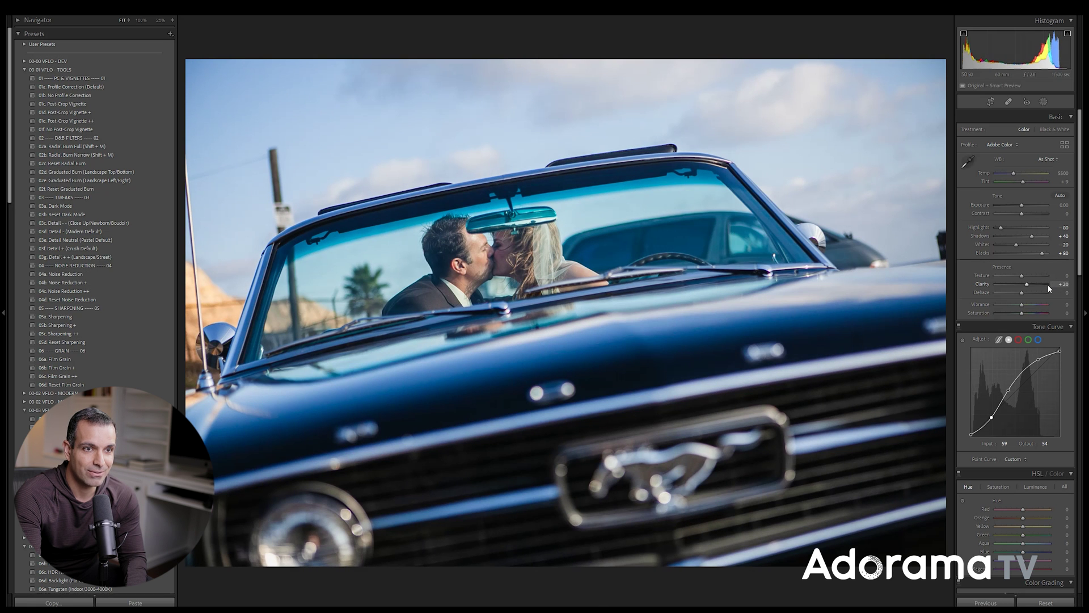
{"action": "key", "text": "Tab"}
{"action": "type", "text": "20"}
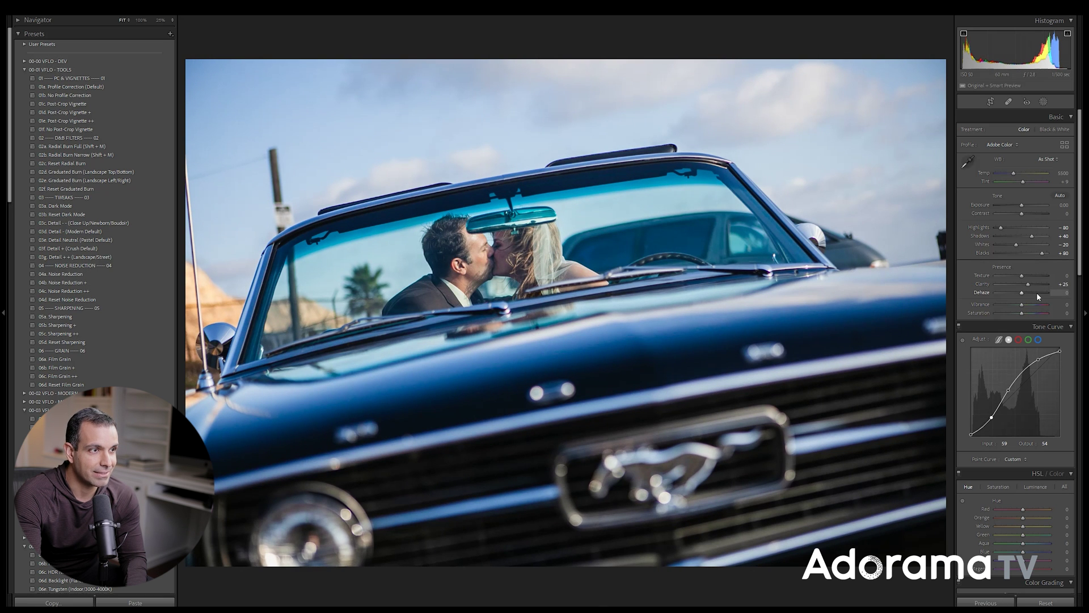
{"action": "key", "text": "Return"}
{"action": "scroll", "coordinate": [1037, 292], "scroll_direction": "down", "scroll_amount": 2}
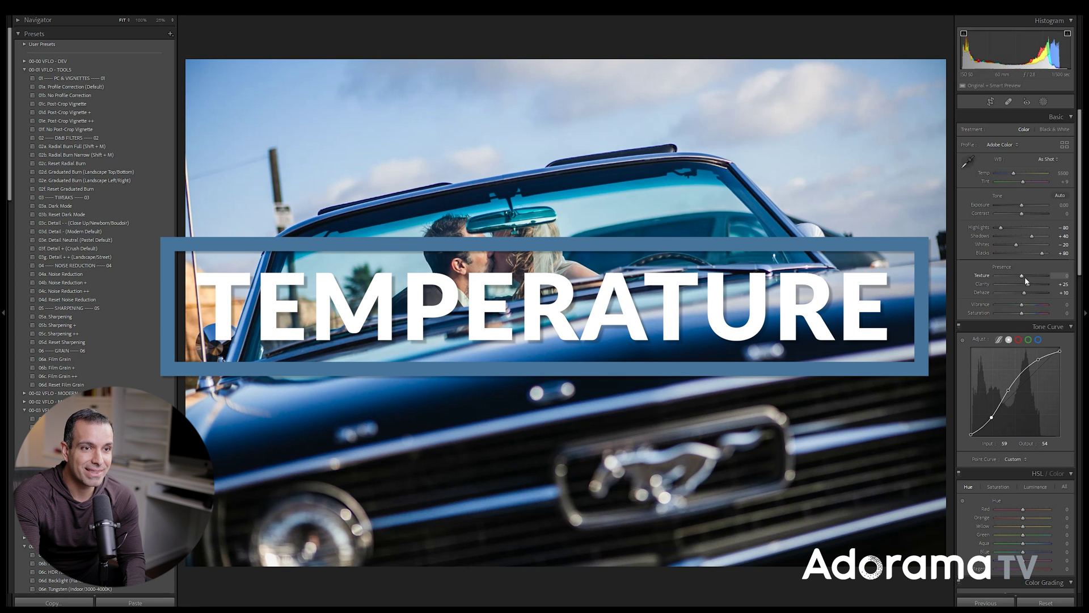
Step: Warm the white balance temperature to 6500 and compare the photo with its older edited version
{"action": "scroll", "coordinate": [1029, 176], "scroll_direction": "up", "scroll_amount": 6}
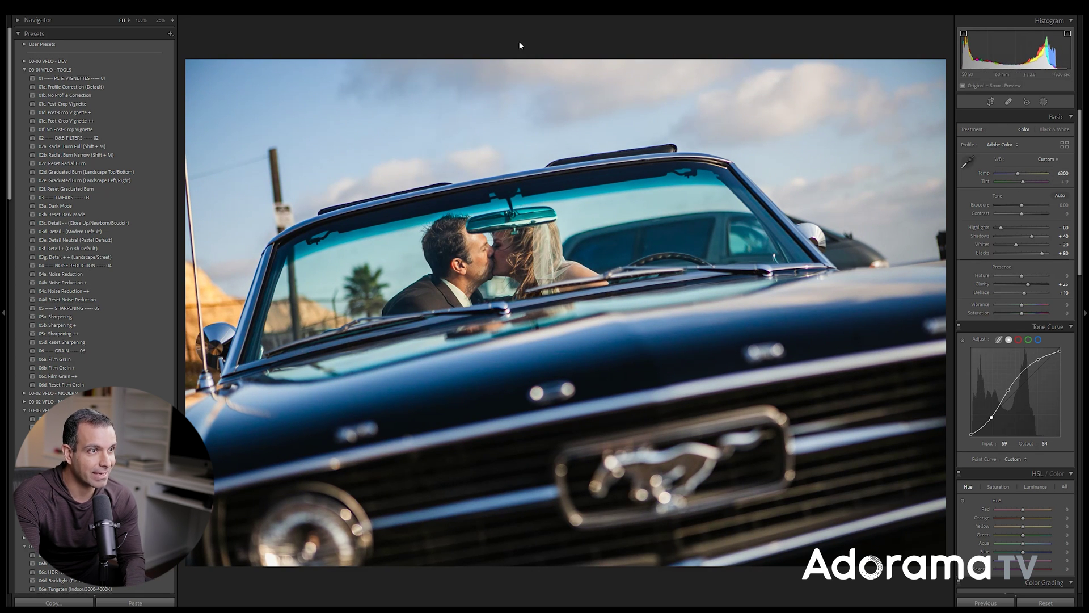
{"action": "key", "text": "Right"}
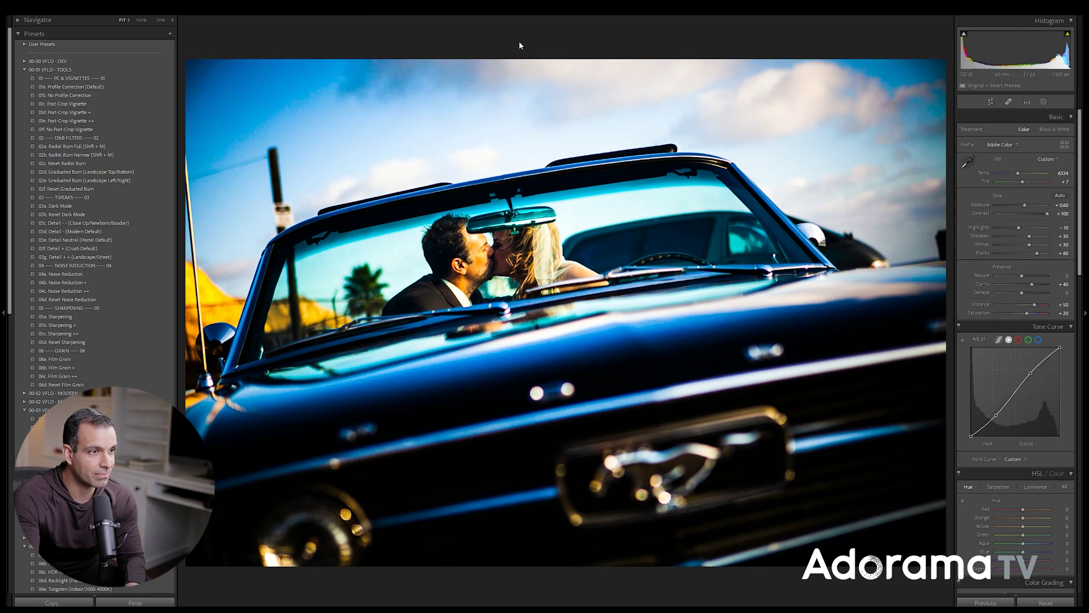
{"action": "key", "text": "Left"}
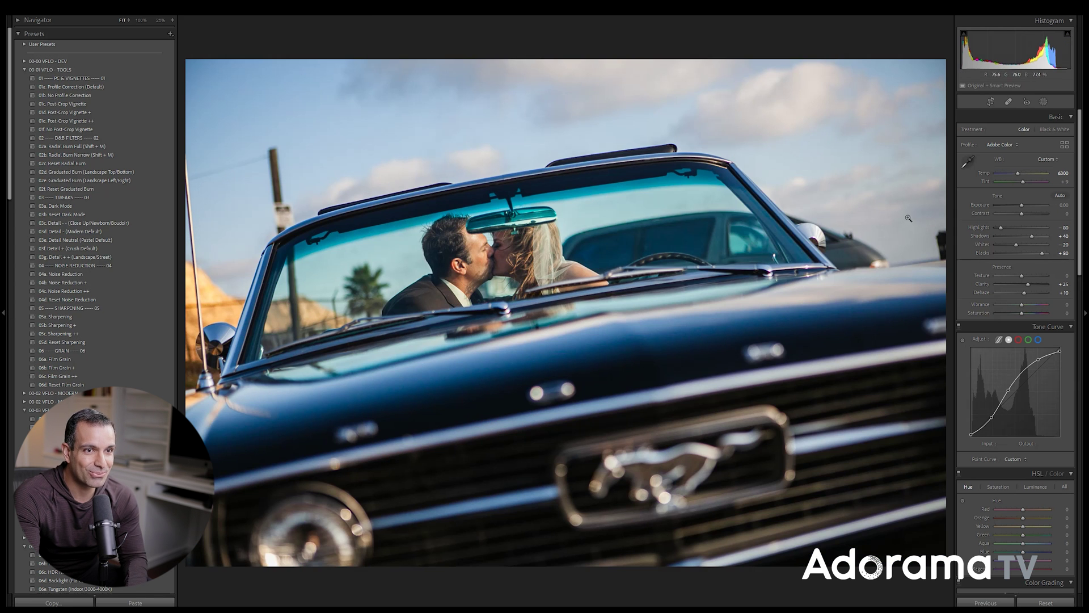
{"action": "key", "text": "shift+Up"}
{"action": "key", "text": "shift+Up"}
{"action": "key", "text": "shift+Down"}
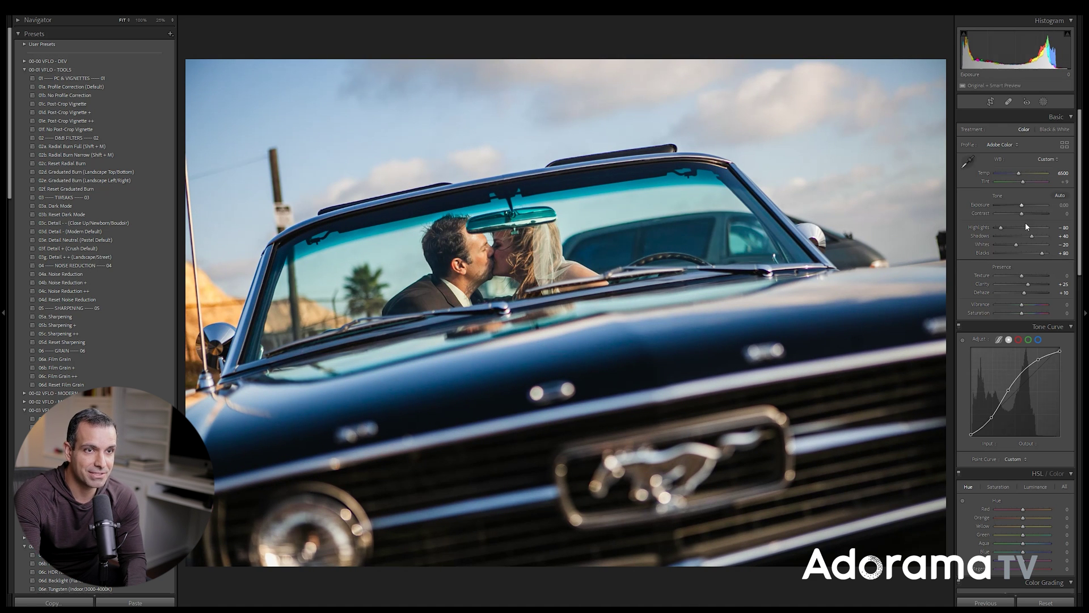
Step: Lift Shadows to +60 and Blacks to +90 to open up the dark tones
{"action": "key", "text": "shift+Up"}
{"action": "key", "text": "Down"}
{"action": "key", "text": "Down"}
{"action": "key", "text": "Up"}
{"action": "key", "text": "Up"}
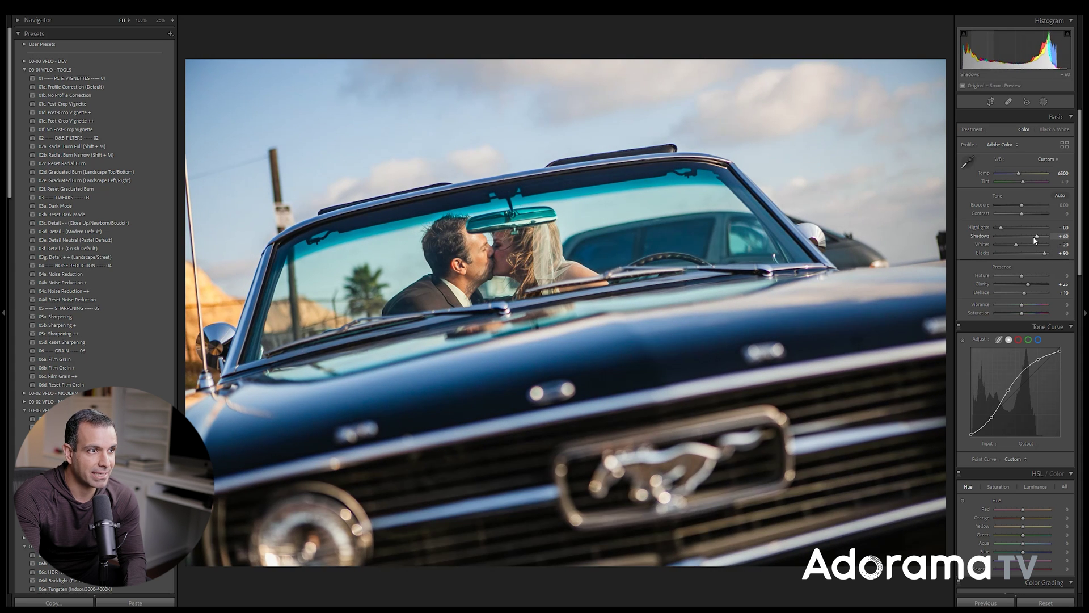
{"action": "key", "text": "Up"}
{"action": "key", "text": "Up"}
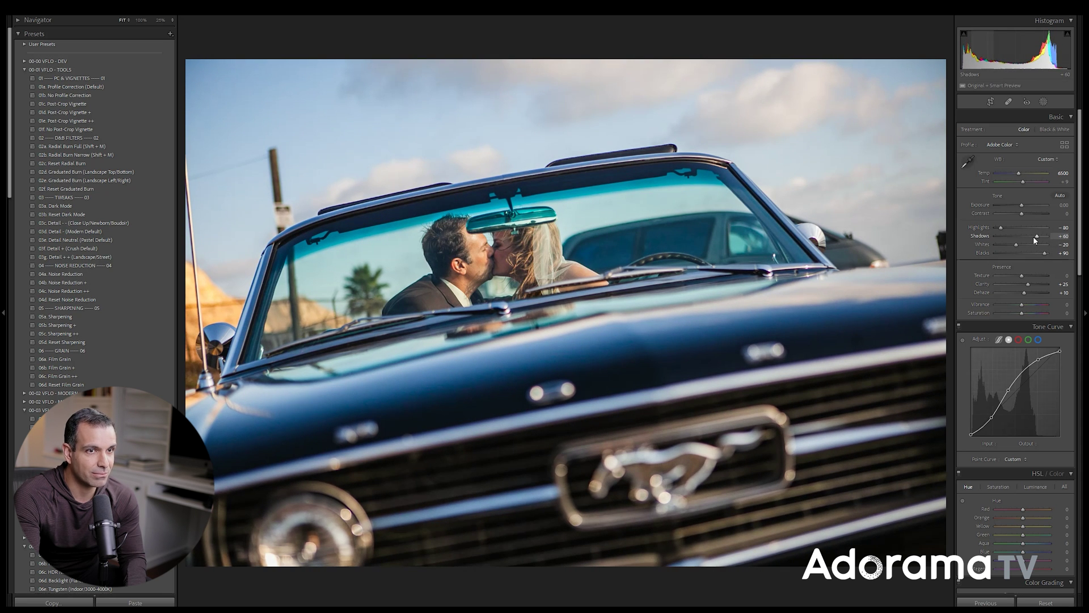
Step: Lower Whites to −35 after trying a much stronger reduction
{"action": "key", "text": "Down"}
{"action": "key", "text": "Down"}
{"action": "key", "text": "Up"}
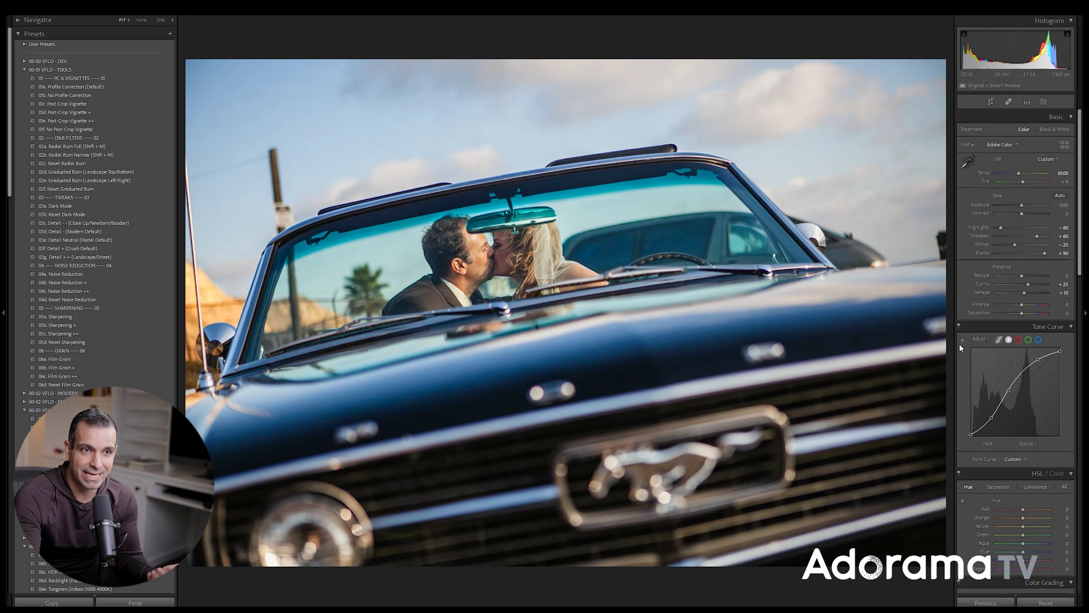
{"action": "left_click_drag", "start_coordinate": [1017, 246], "coordinate": [1010, 248]}
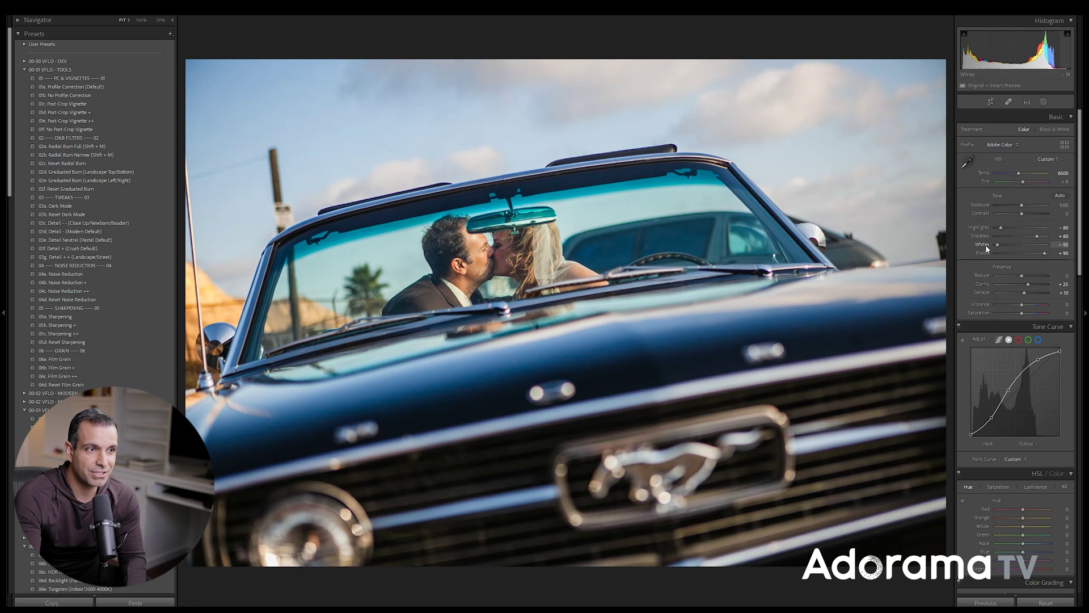
{"action": "key", "text": "ctrl+z"}
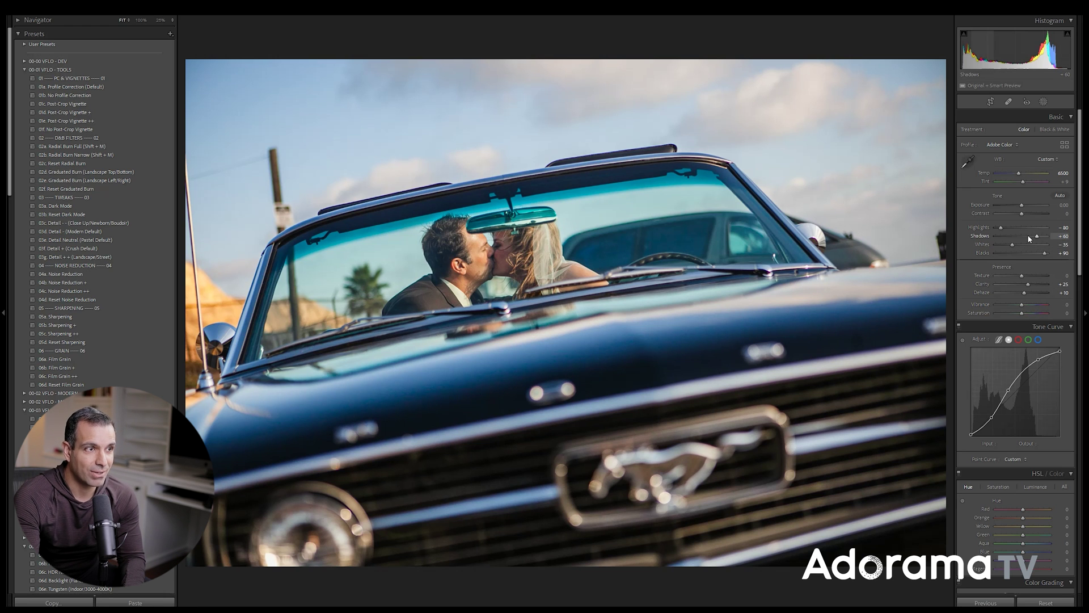
Step: Shift the HSL hues by sampling in the photo, with orange at +4, yellow +5, green +11 and blue −9
{"action": "scroll", "coordinate": [1033, 243], "scroll_direction": "down", "scroll_amount": 4}
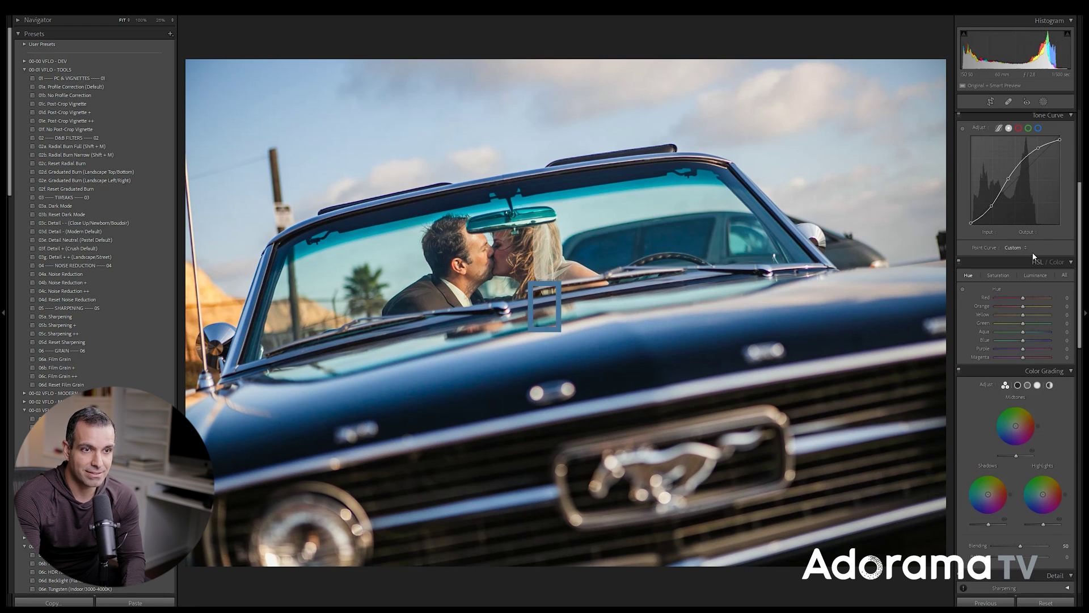
{"action": "scroll", "coordinate": [1033, 256], "scroll_direction": "up", "scroll_amount": 4}
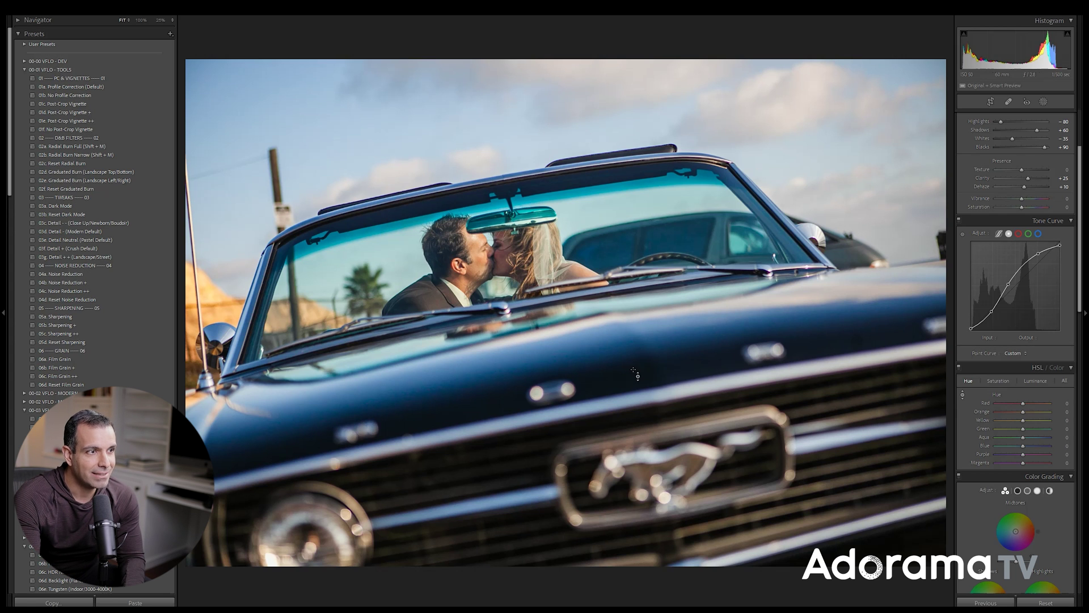
{"action": "left_click_drag", "start_coordinate": [485, 262], "coordinate": [484, 270]}
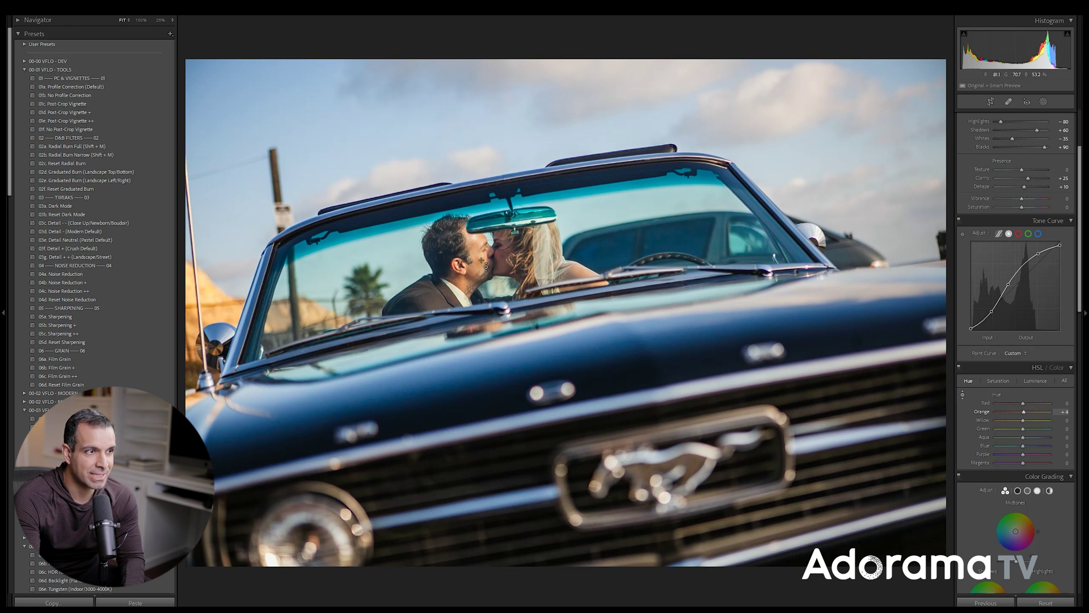
{"action": "left_click_drag", "start_coordinate": [608, 344], "coordinate": [609, 347]}
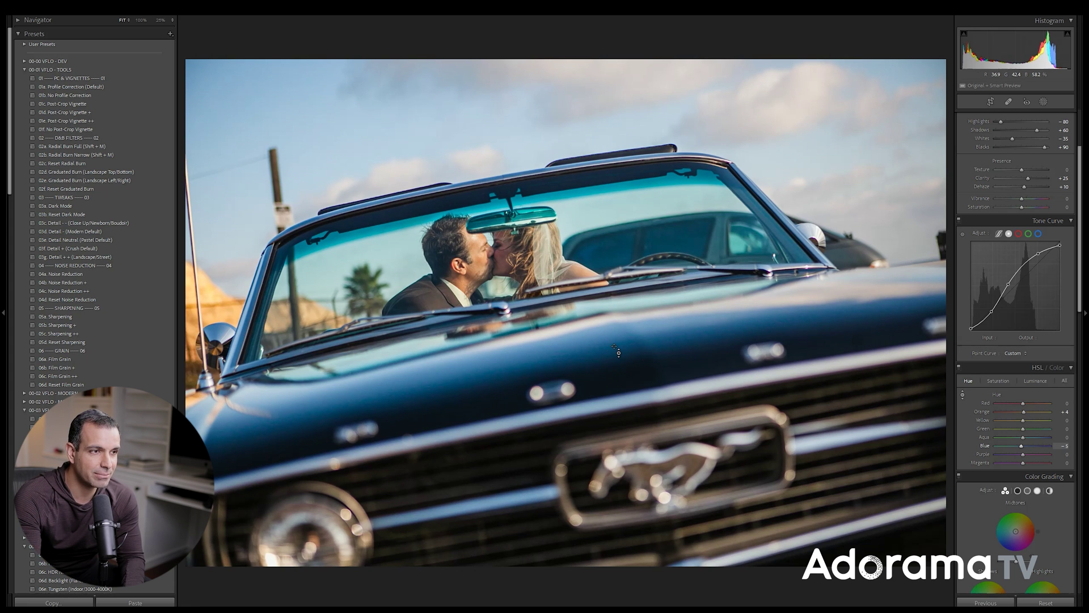
{"action": "left_click_drag", "start_coordinate": [608, 339], "coordinate": [609, 344]}
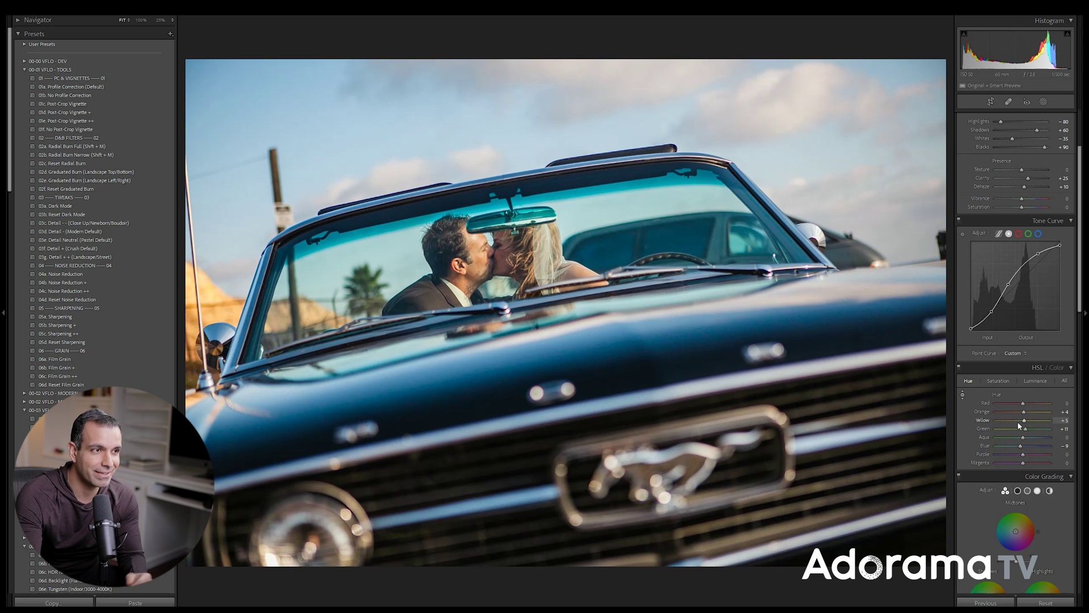
Step: Reduce HSL saturation by sampling in the photo, with orange at −9, green −34, aqua −6, blue −13 and purple −1
{"action": "left_click", "coordinate": [1000, 379]}
{"action": "left_click", "coordinate": [963, 394]}
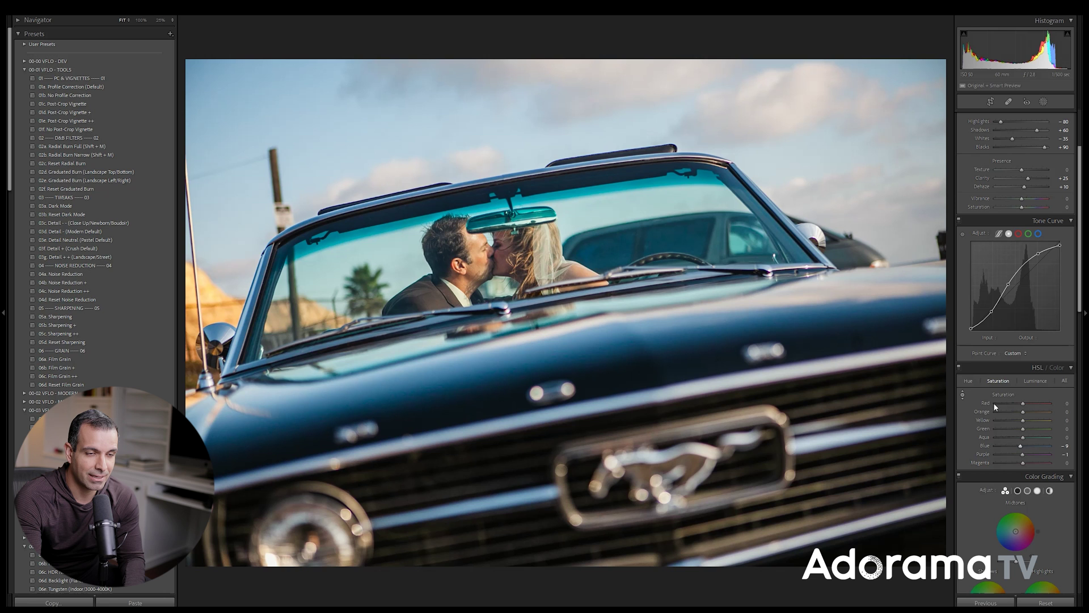
{"action": "left_click_drag", "start_coordinate": [582, 357], "coordinate": [581, 362]}
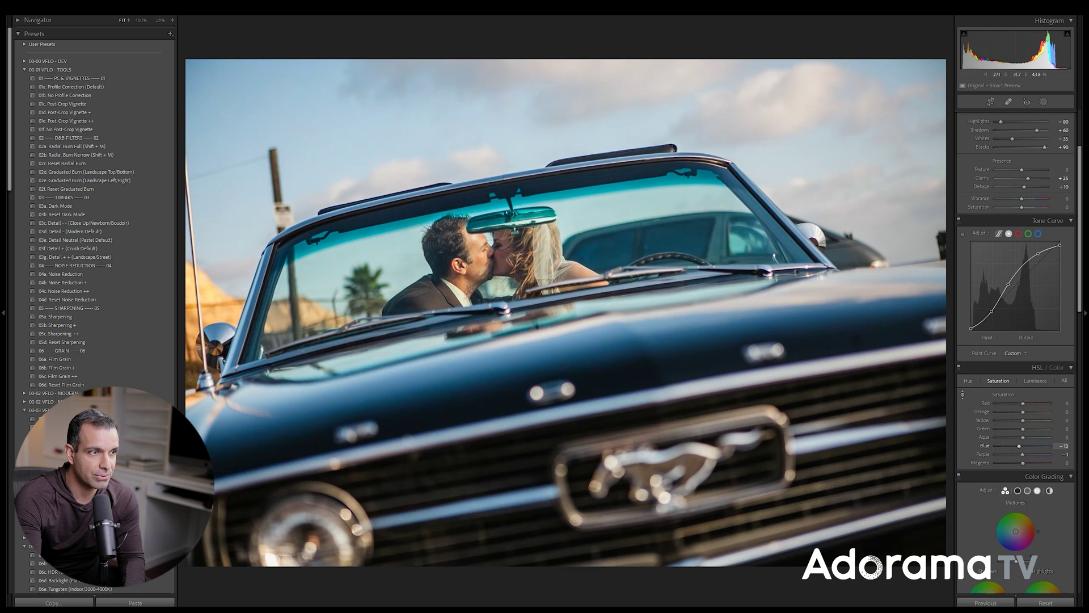
{"action": "mouse_move", "coordinate": [471, 268]}
{"action": "left_mouse_down"}
{"action": "mouse_move", "coordinate": [478, 254]}
{"action": "mouse_move", "coordinate": [481, 266]}
{"action": "left_mouse_up"}
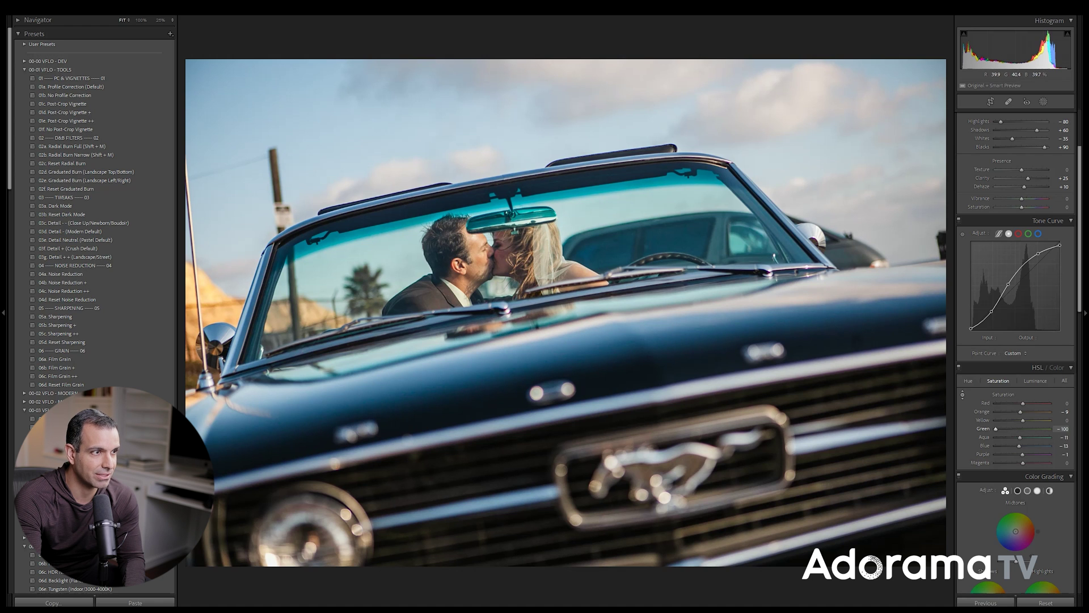
{"action": "left_click_drag", "start_coordinate": [378, 284], "coordinate": [377, 295]}
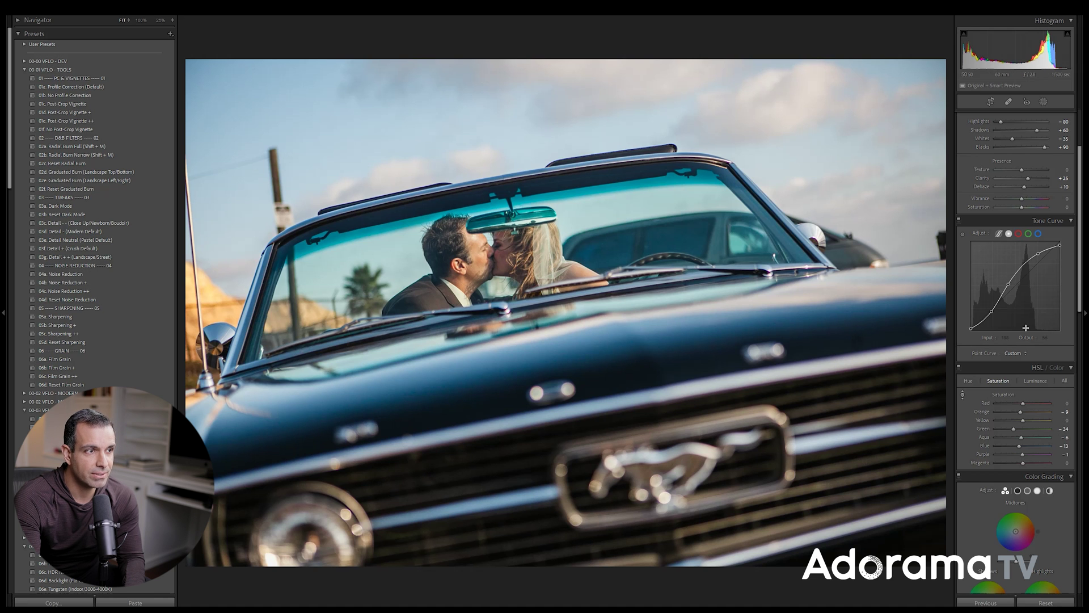
Step: Warm the white balance temperature further to 6700
{"action": "scroll", "coordinate": [1046, 209], "scroll_direction": "up", "scroll_amount": 3}
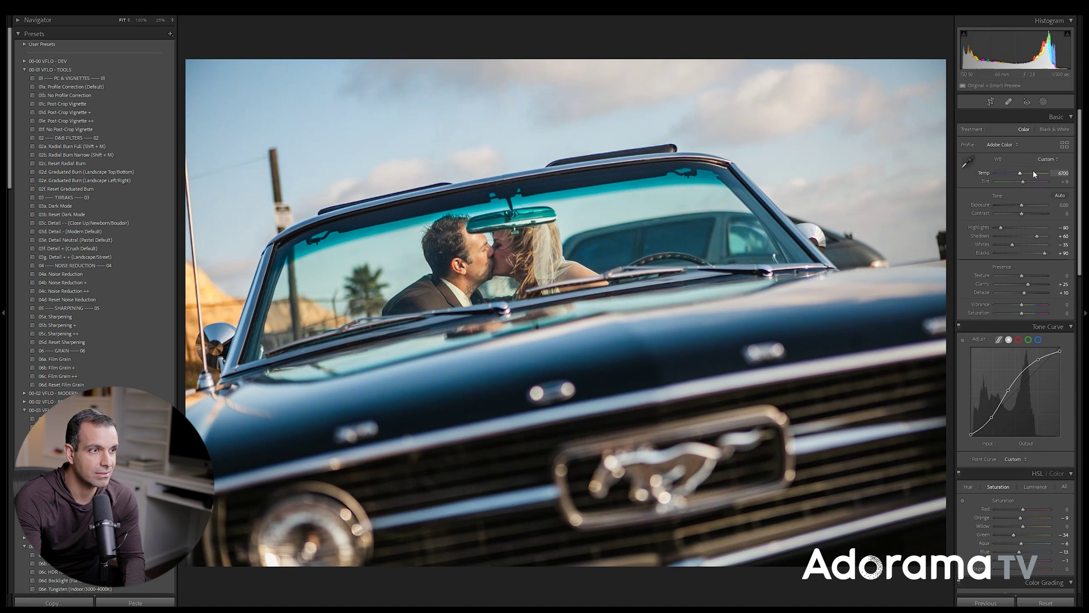
{"action": "key", "text": "Up"}
{"action": "key", "text": "Up"}
{"action": "key", "text": "Down"}
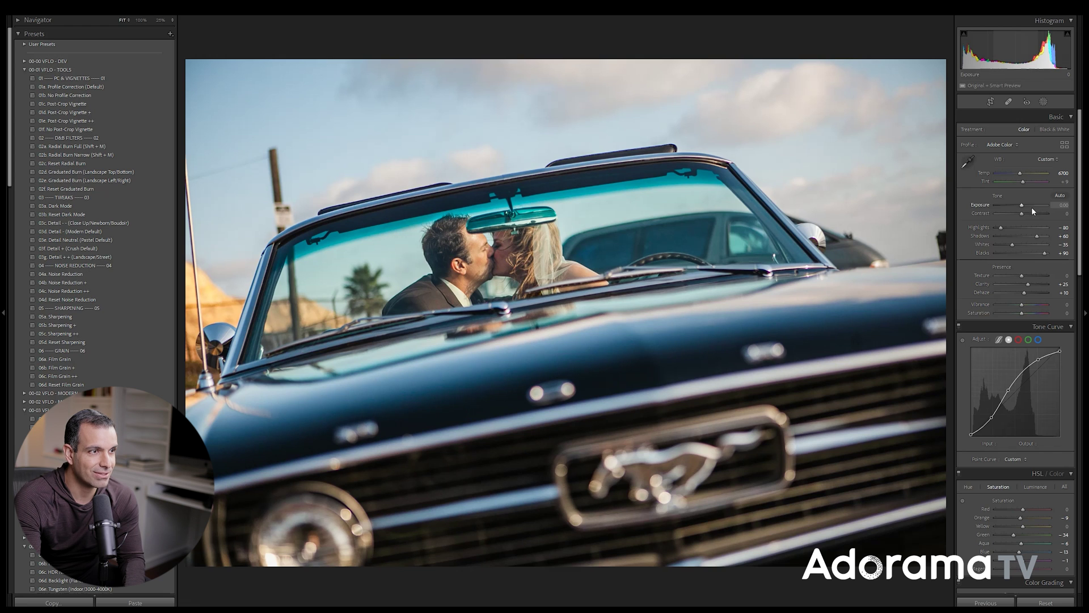
Step: Ease the blue hue shift back to −4
{"action": "scroll", "coordinate": [1045, 252], "scroll_direction": "down", "scroll_amount": 4}
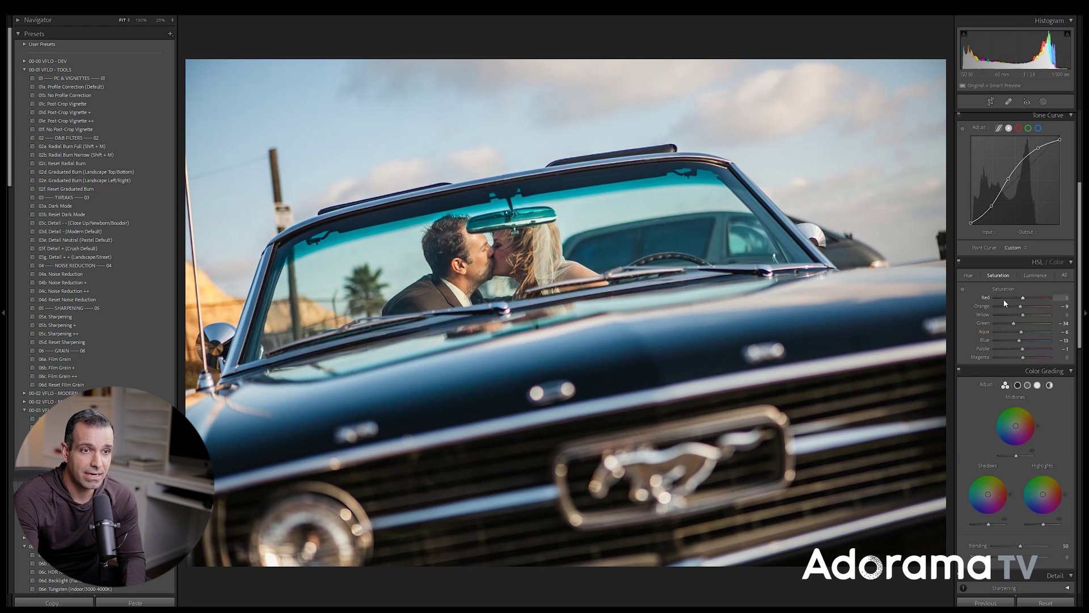
{"action": "left_click_drag", "start_coordinate": [1025, 344], "coordinate": [1026, 344]}
{"action": "left_click", "coordinate": [971, 275]}
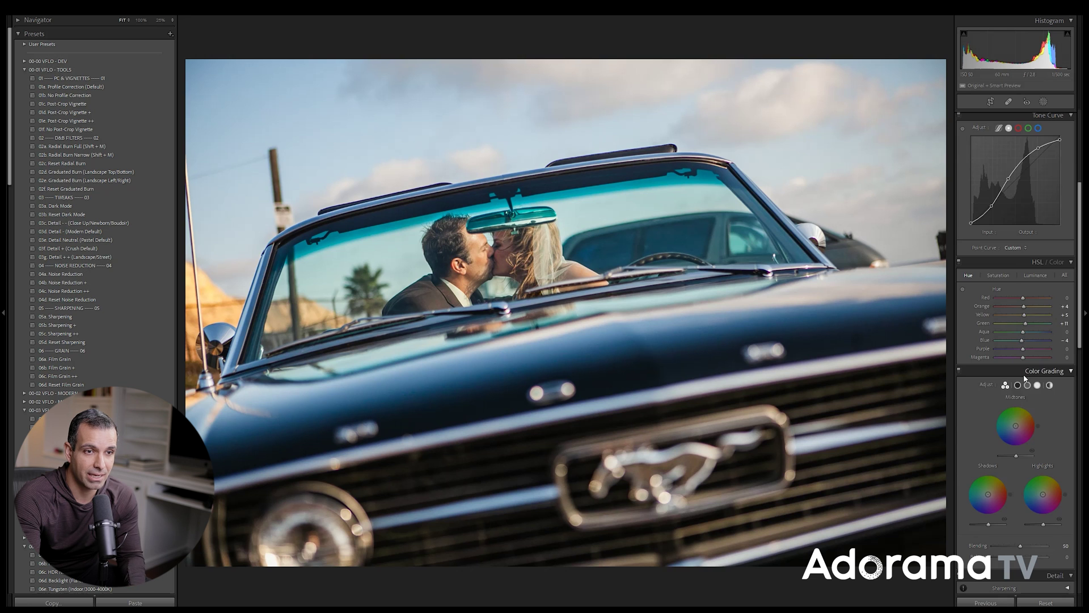
Step: Color-grade the highlights with hue 50, saturation 5 and luminance +10, and raise Blending to about 70
{"action": "scroll", "coordinate": [1024, 375], "scroll_direction": "down", "scroll_amount": 3}
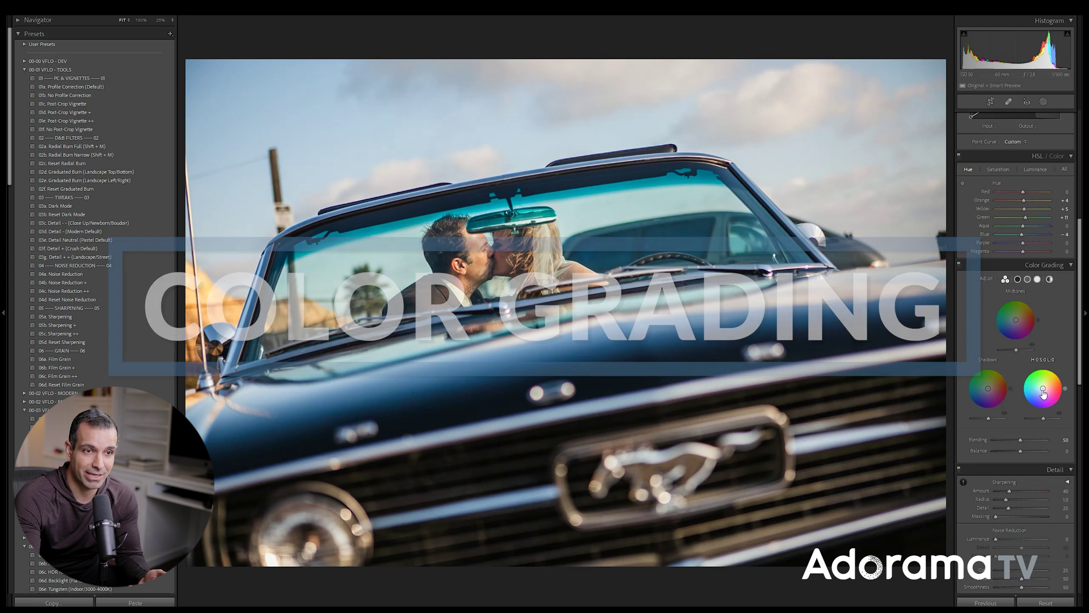
{"action": "left_click", "coordinate": [1038, 280]}
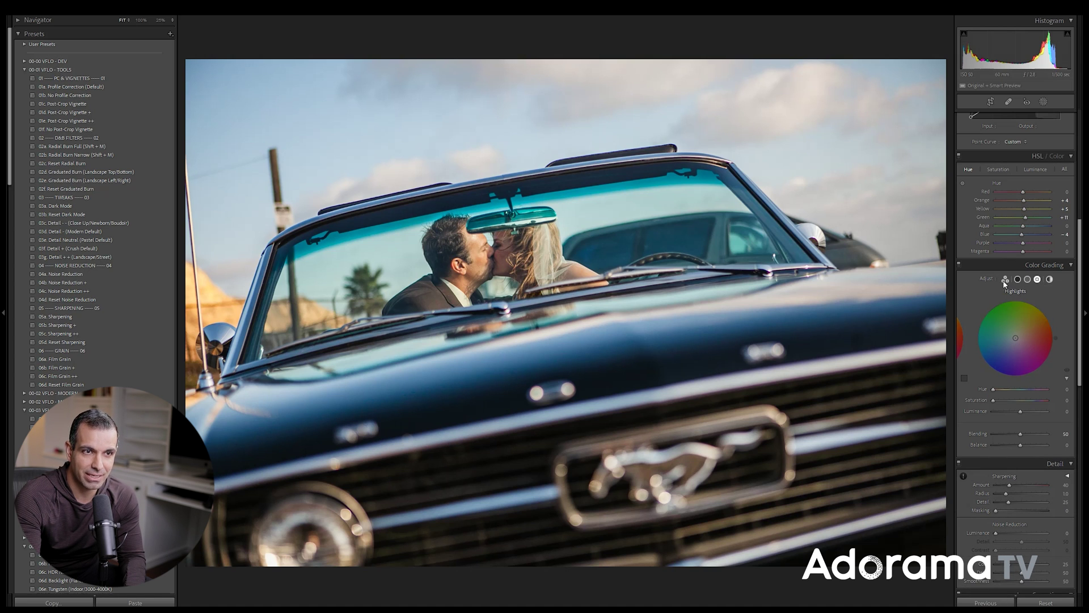
{"action": "mouse_move", "coordinate": [1031, 335]}
{"action": "left_mouse_down"}
{"action": "mouse_move", "coordinate": [1016, 344]}
{"action": "mouse_move", "coordinate": [1019, 334]}
{"action": "left_mouse_up"}
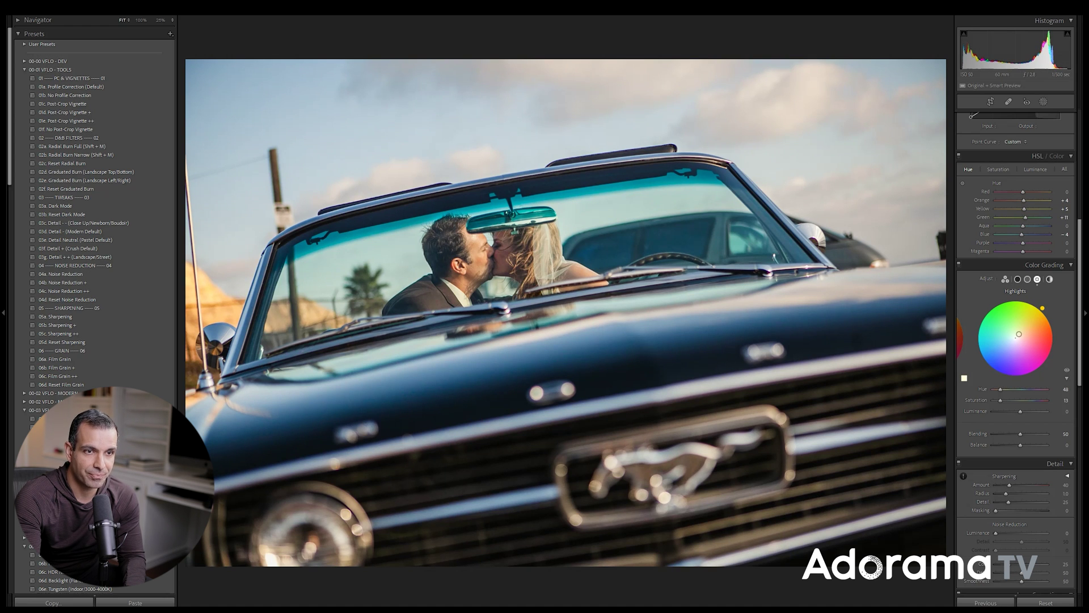
{"action": "left_click", "coordinate": [1062, 391]}
{"action": "type", "text": "50"}
{"action": "key", "text": "Tab"}
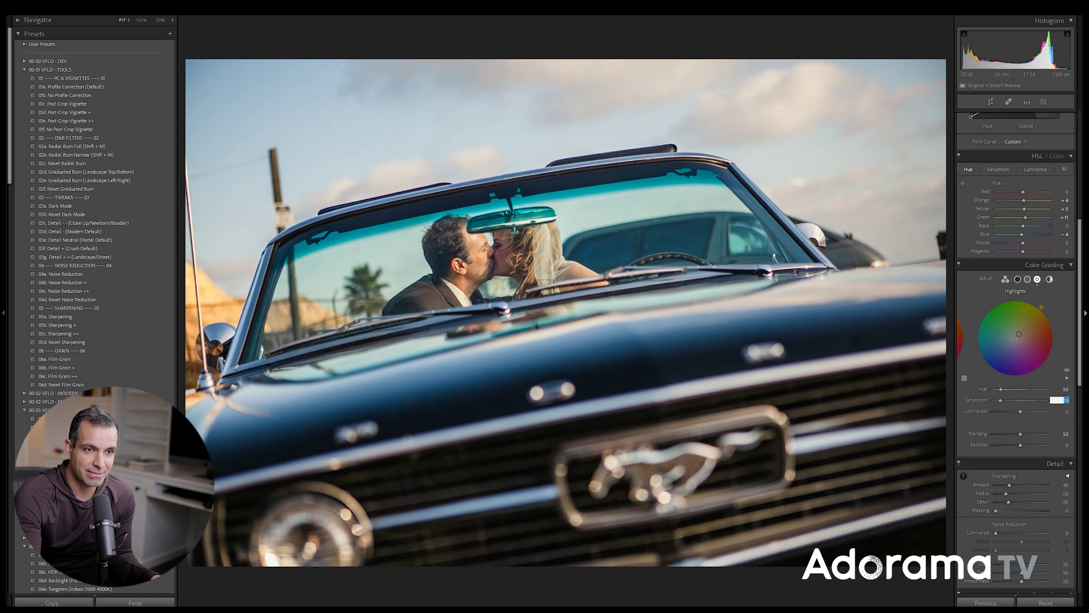
{"action": "type", "text": "5"}
{"action": "key", "text": "Tab"}
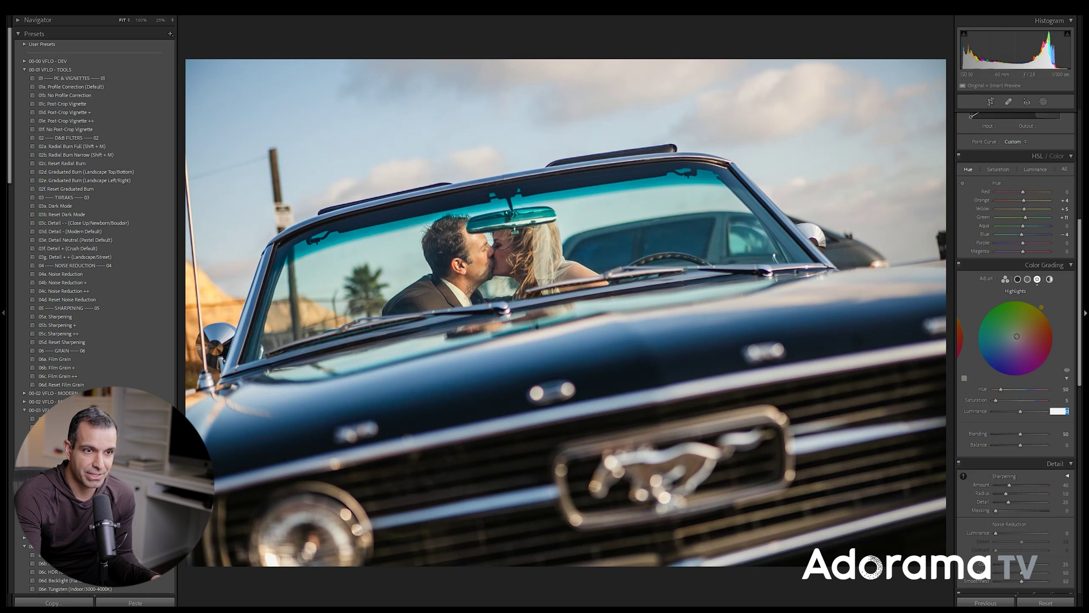
{"action": "left_click", "coordinate": [1025, 420]}
{"action": "mouse_move", "coordinate": [1025, 420]}
{"action": "left_mouse_down"}
{"action": "mouse_move", "coordinate": [1025, 410]}
{"action": "mouse_move", "coordinate": [1030, 435]}
{"action": "left_mouse_up"}
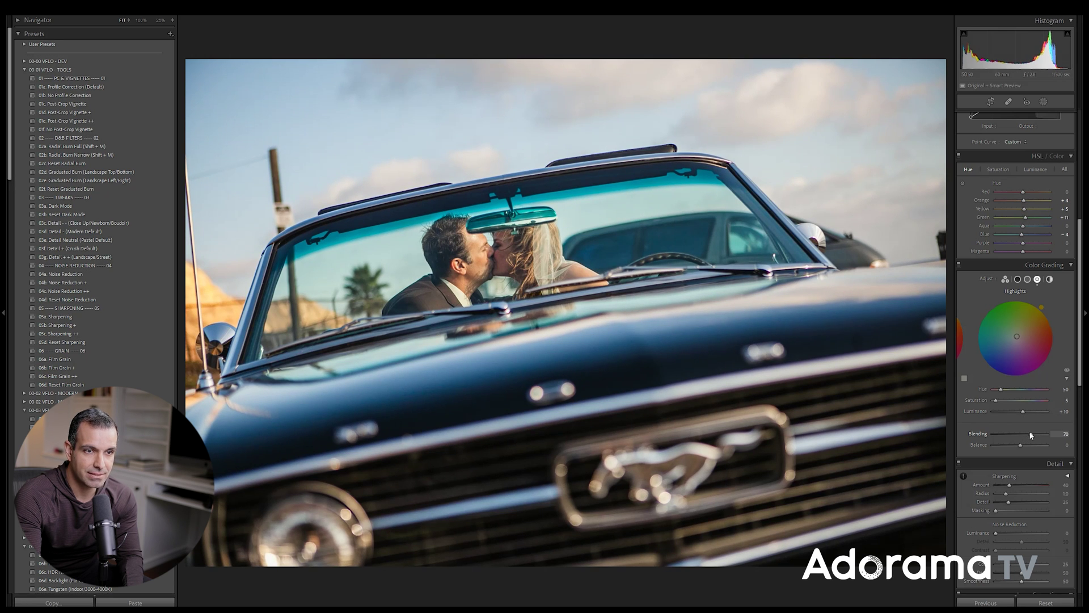
Step: Color-grade the midtones with hue 80 and saturation 5
{"action": "left_click", "coordinate": [1027, 279]}
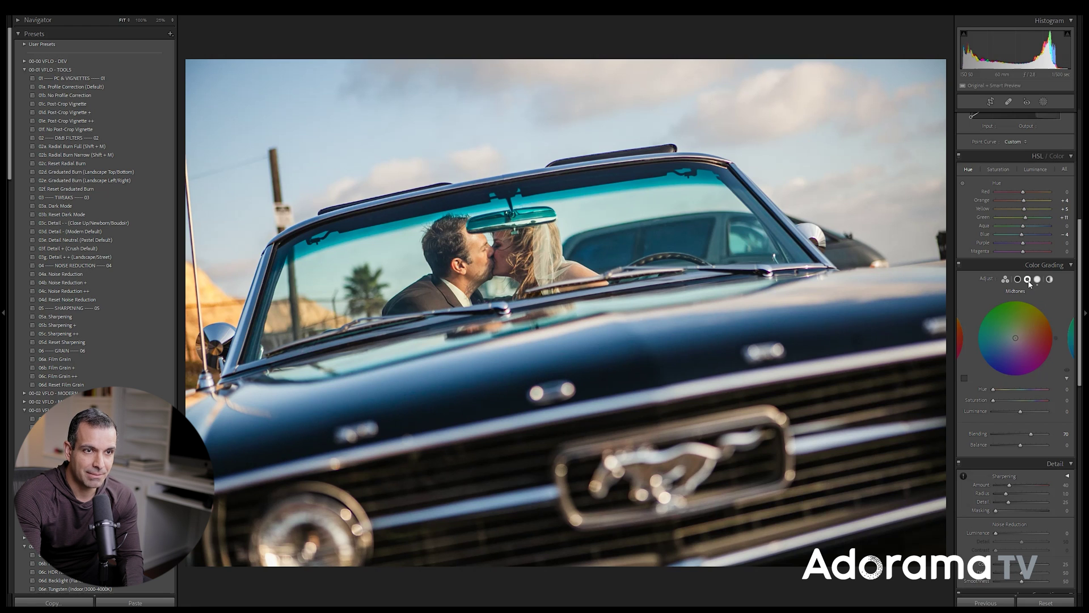
{"action": "left_click_drag", "start_coordinate": [1017, 341], "coordinate": [1016, 334]}
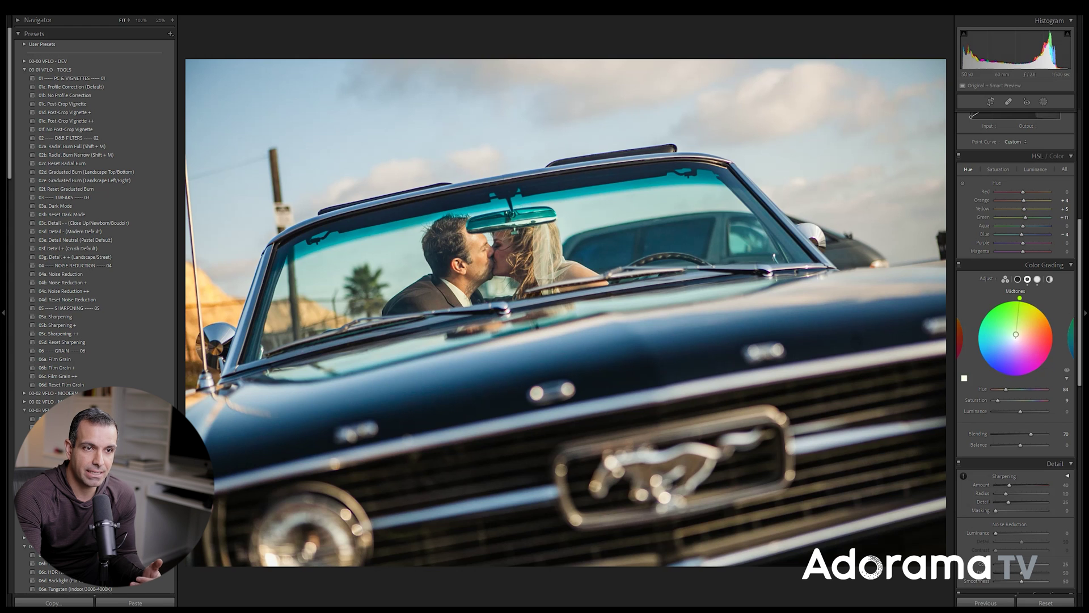
{"action": "left_click", "coordinate": [1061, 389]}
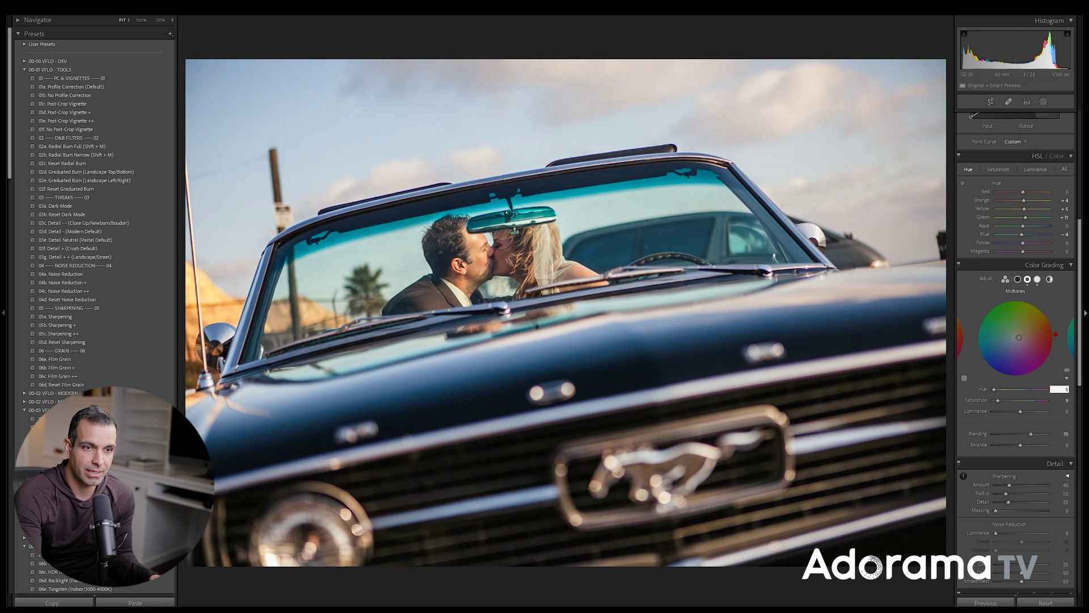
{"action": "type", "text": "80"}
{"action": "key", "text": "Tab"}
{"action": "type", "text": "5"}
{"action": "key", "text": "Tab"}
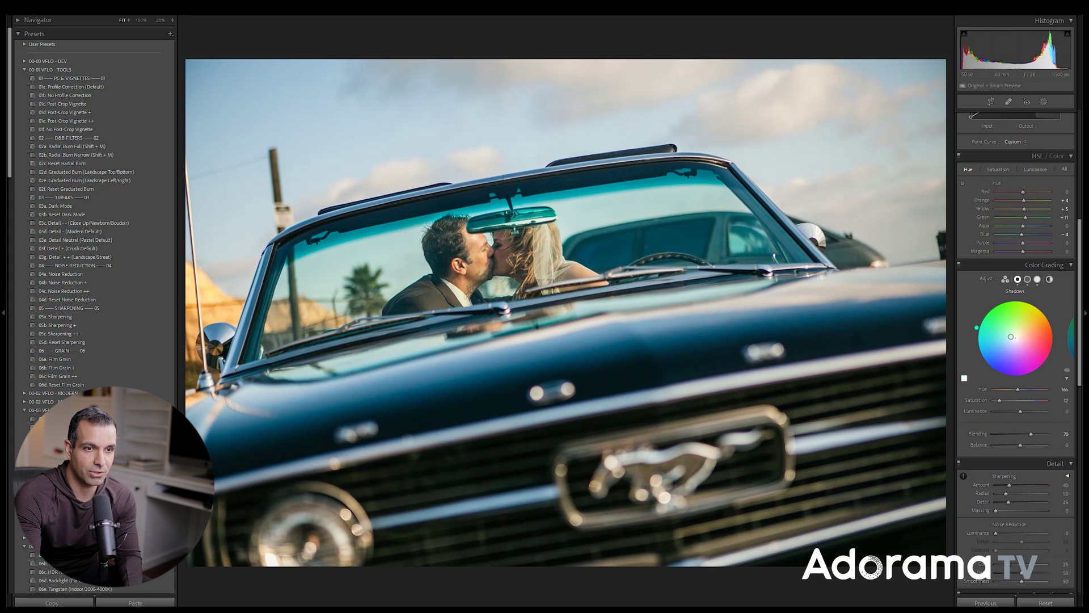
Step: Reduce the shadows' color grading saturation to 5 and try a shadow hue of 10
{"action": "left_click", "coordinate": [1065, 389]}
{"action": "type", "text": "0"}
{"action": "key", "text": "Return"}
{"action": "type", "text": "165"}
{"action": "key", "text": "Tab"}
{"action": "key", "text": "BackSpace"}
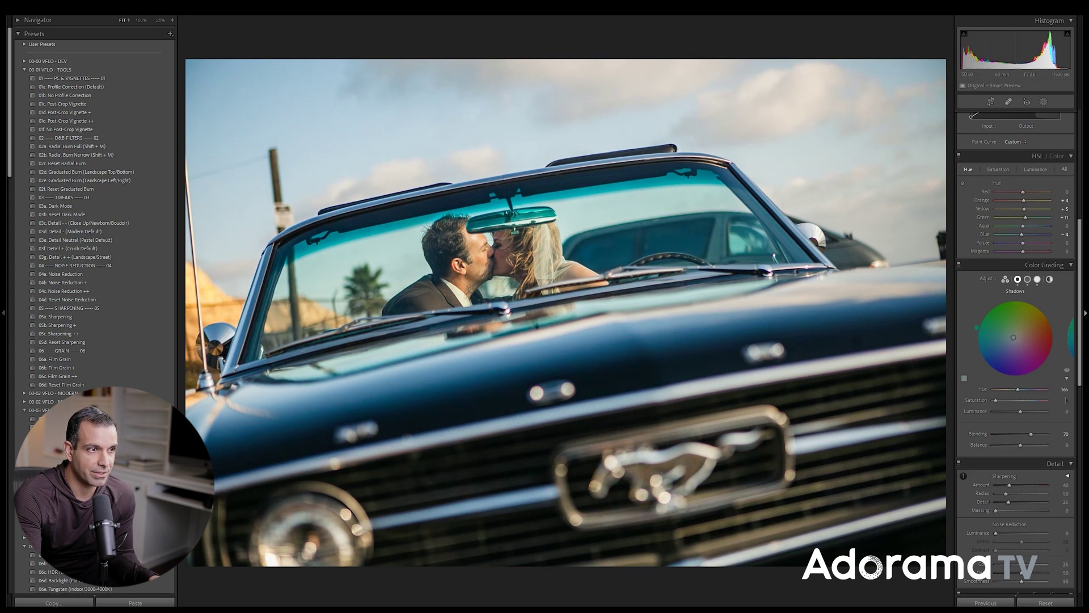
{"action": "key", "text": "Tab"}
{"action": "type", "text": "10"}
{"action": "key", "text": "Return"}
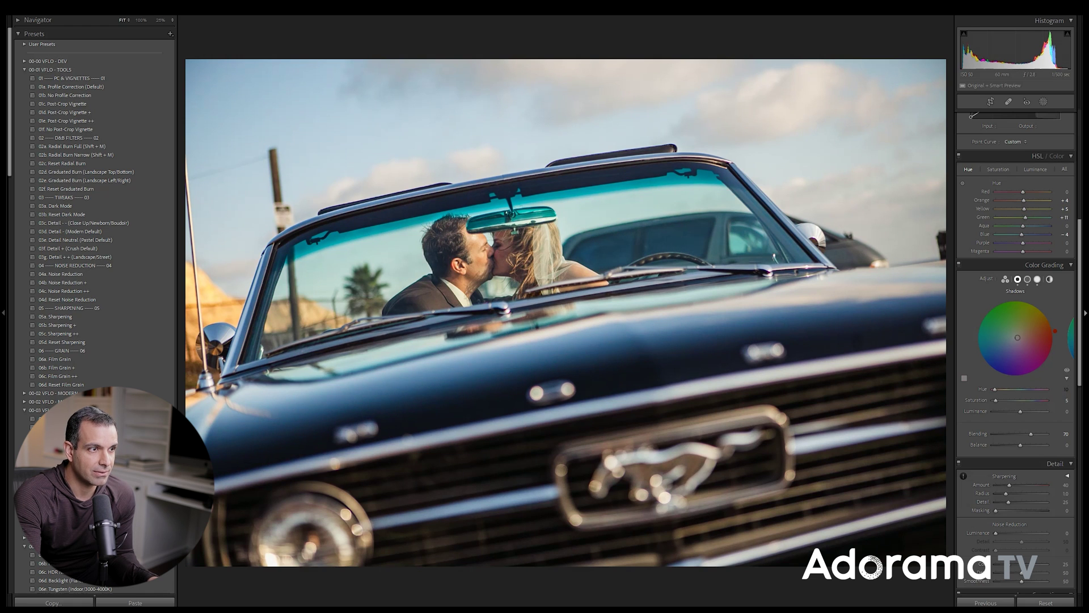
Step: Set the shadows' color grading to hue 165, saturation 5 and luminance −10, and raise Blending to 75
{"action": "key", "text": "shift+Tab"}
{"action": "type", "text": "165"}
{"action": "key", "text": "Tab"}
{"action": "key", "text": "Tab"}
{"action": "key", "text": "shift+Tab"}
{"action": "key", "text": "shift+Tab"}
{"action": "type", "text": "10"}
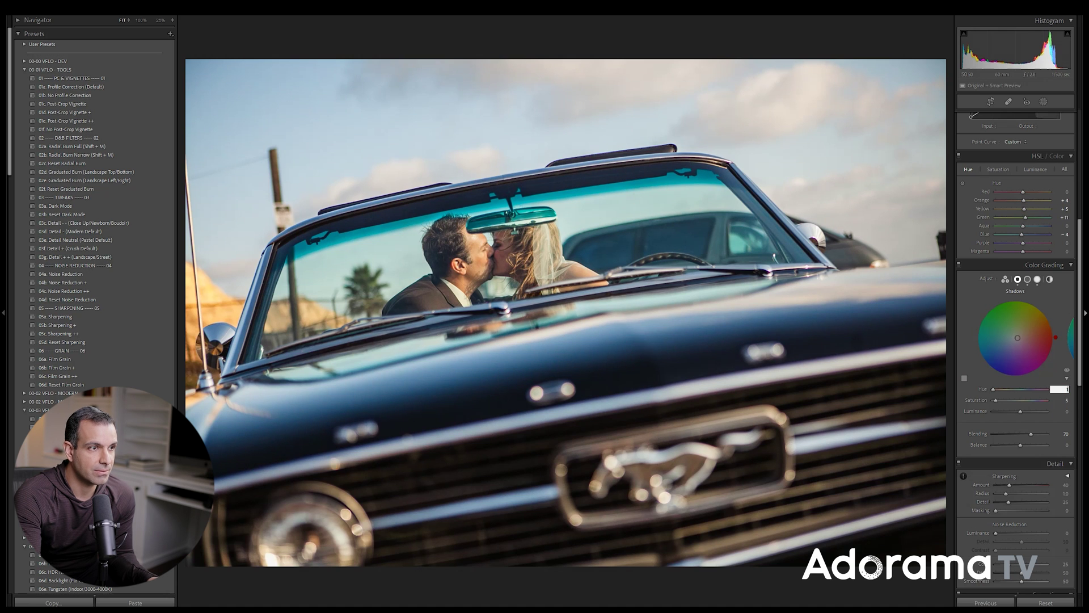
{"action": "type", "text": "5"}
{"action": "key", "text": "Tab"}
{"action": "type", "text": "10"}
{"action": "key", "text": "Tab"}
{"action": "key", "text": "shift+Tab"}
{"action": "key", "text": "shift+Tab"}
{"action": "key", "text": "Tab"}
{"action": "type", "text": "5"}
{"action": "key", "text": "Tab"}
{"action": "left_click_drag", "start_coordinate": [1015, 414], "coordinate": [1022, 413]}
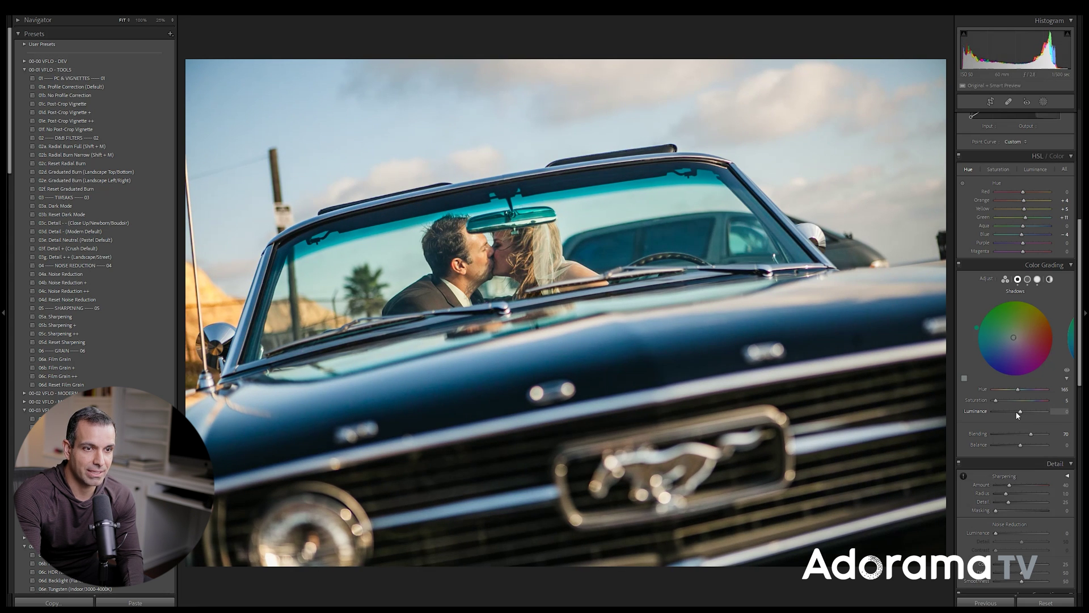
{"action": "left_click", "coordinate": [1016, 412]}
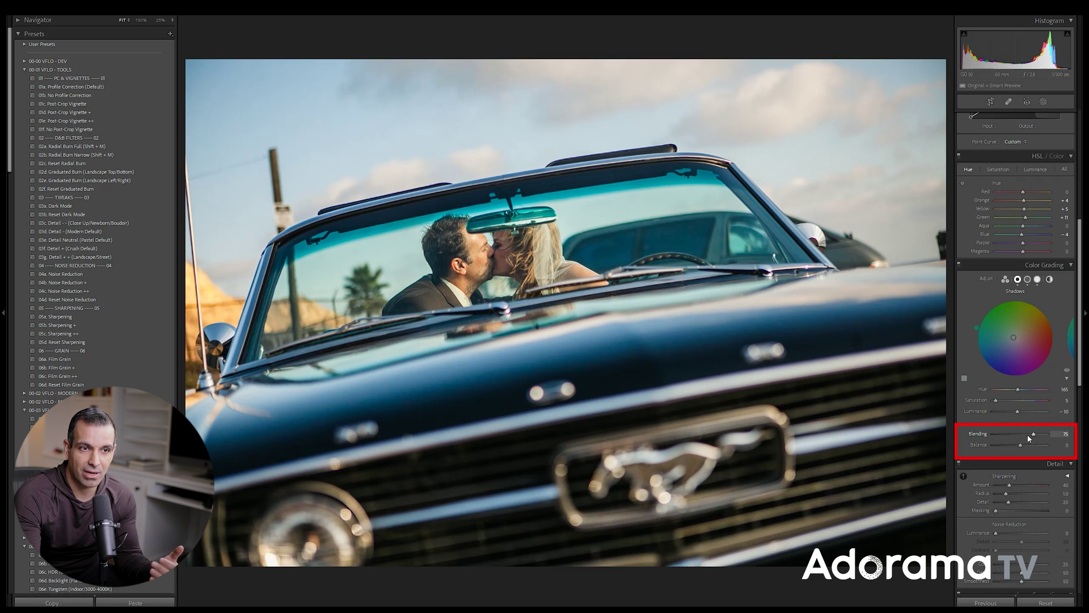
Step: Set the midtones' color grading hue to 60 and go back to the shadows wheel
{"action": "left_click", "coordinate": [1027, 279]}
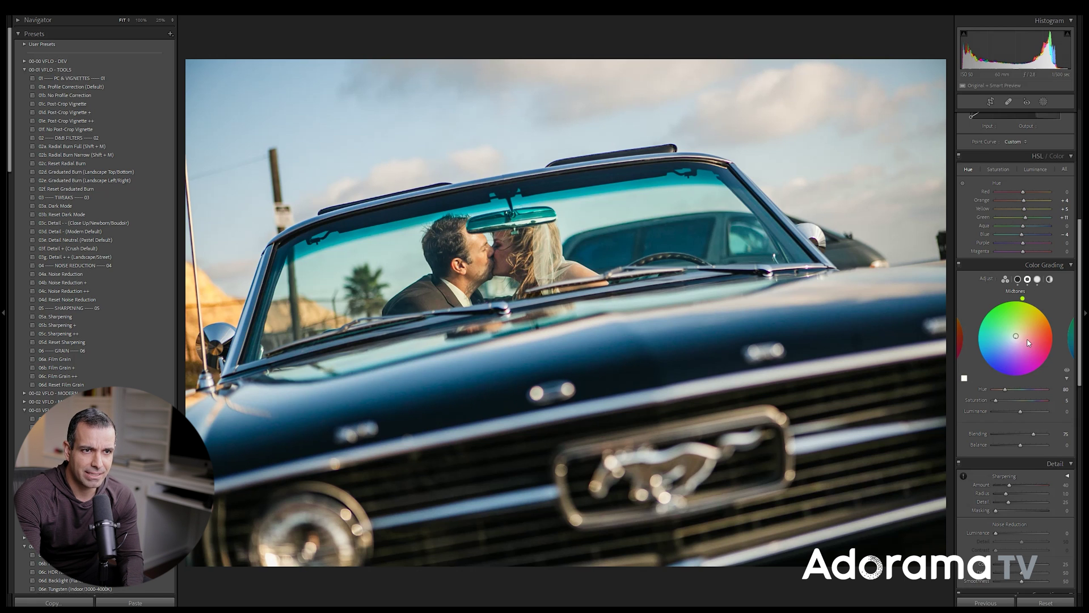
{"action": "left_click", "coordinate": [1064, 390]}
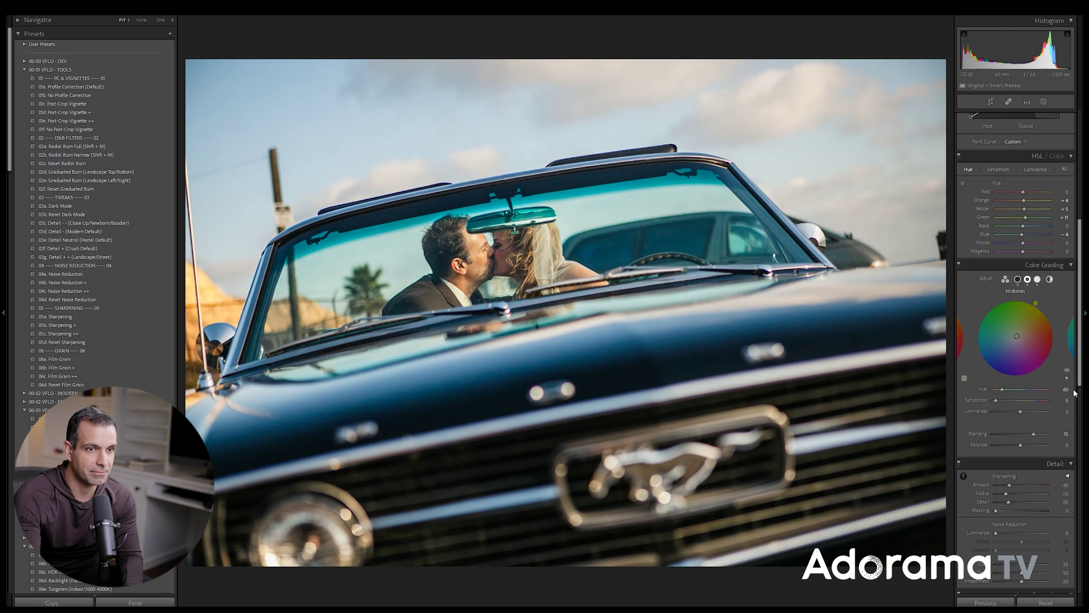
{"action": "left_click", "coordinate": [1037, 279]}
{"action": "left_click", "coordinate": [1016, 279]}
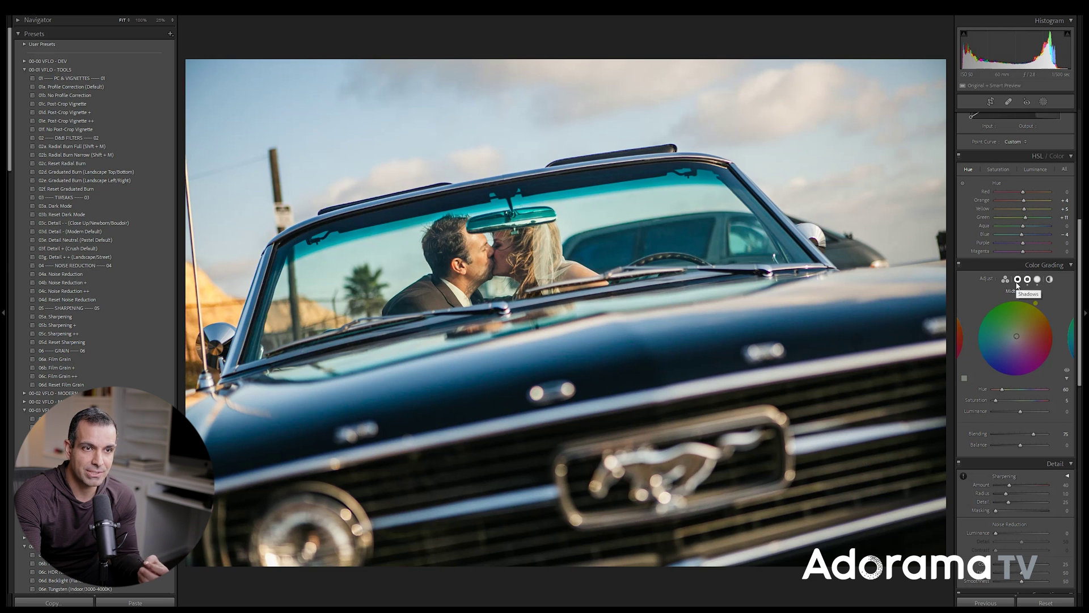
Step: Compare the photo with and without the color grading by turning its adjustments off and on repeatedly
{"action": "left_click", "coordinate": [959, 265]}
{"action": "left_click", "coordinate": [959, 265]}
{"action": "left_click", "coordinate": [959, 265]}
{"action": "left_click", "coordinate": [959, 265]}
{"action": "left_click", "coordinate": [959, 265]}
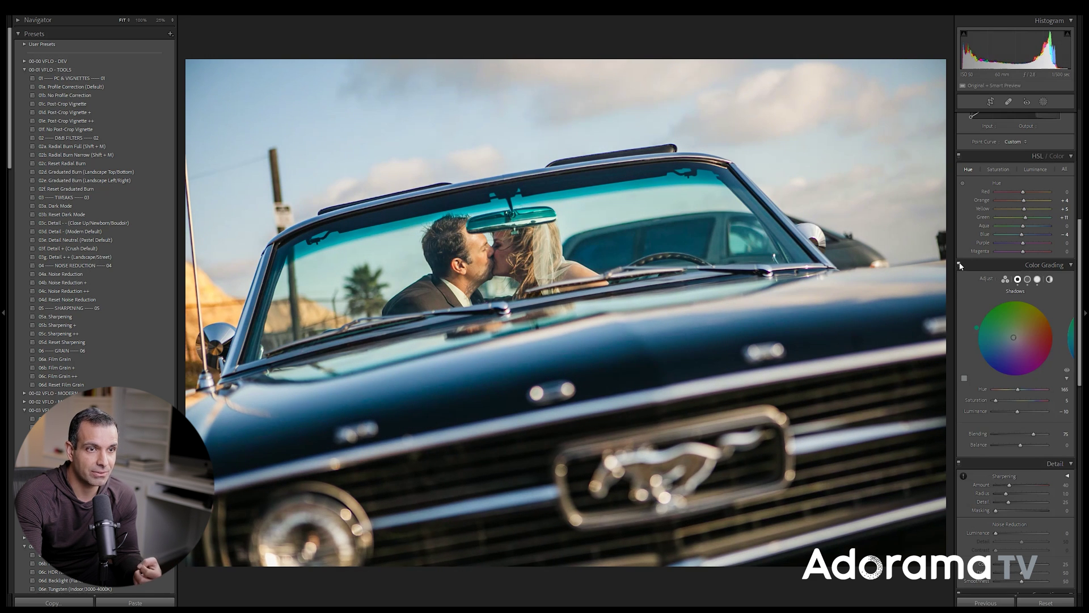
{"action": "left_click", "coordinate": [958, 265]}
{"action": "left_click", "coordinate": [959, 265]}
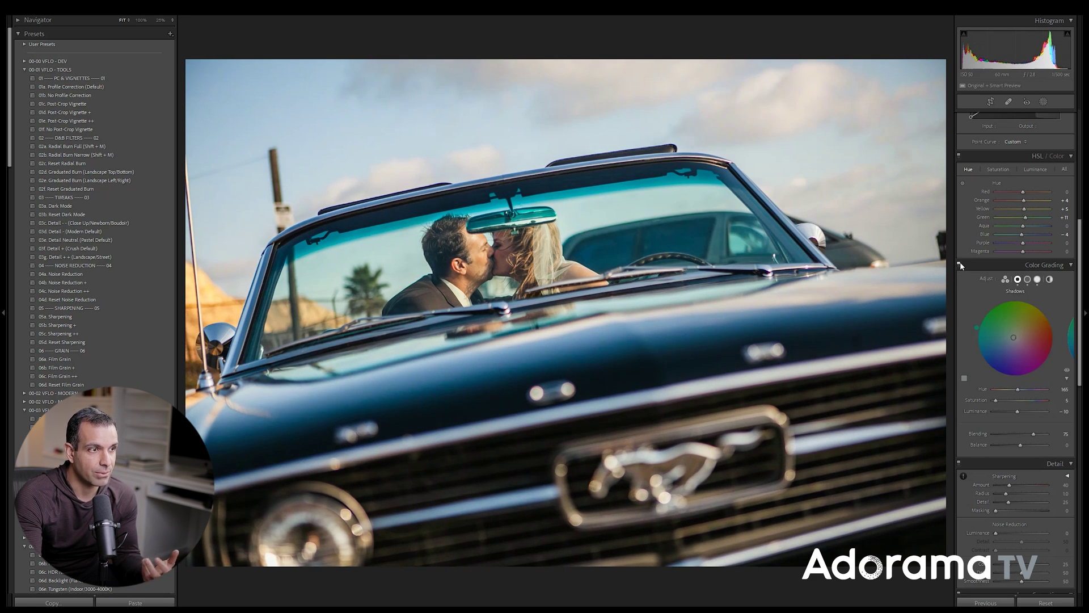
{"action": "left_click", "coordinate": [958, 265]}
{"action": "left_click", "coordinate": [959, 264]}
{"action": "left_click", "coordinate": [958, 265]}
{"action": "left_click", "coordinate": [959, 265]}
{"action": "left_click", "coordinate": [959, 265]}
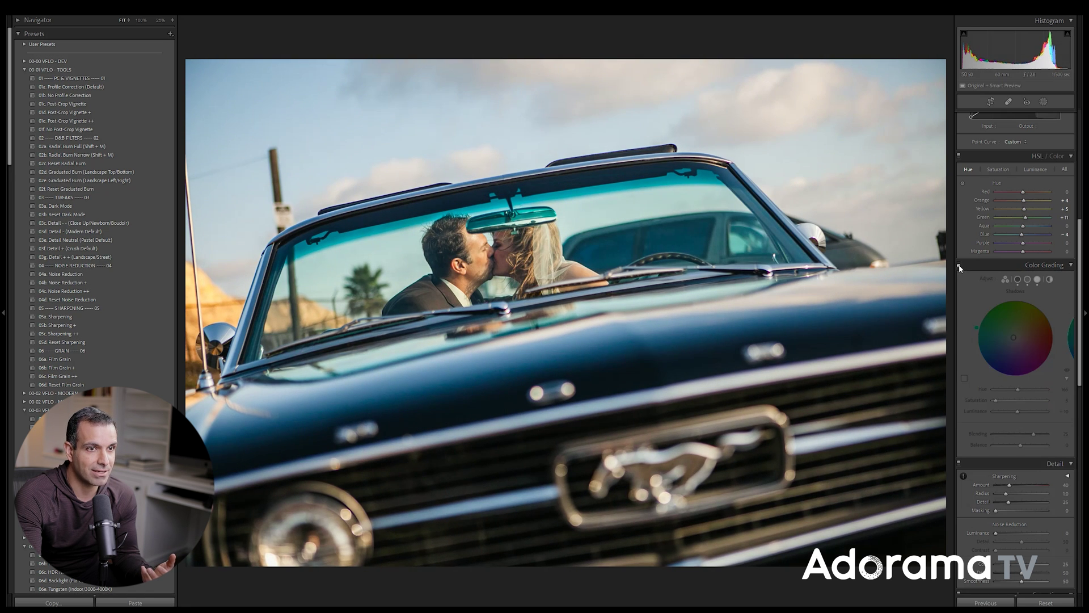
{"action": "left_click", "coordinate": [959, 265]}
{"action": "left_click", "coordinate": [959, 265]}
{"action": "left_click", "coordinate": [959, 266]}
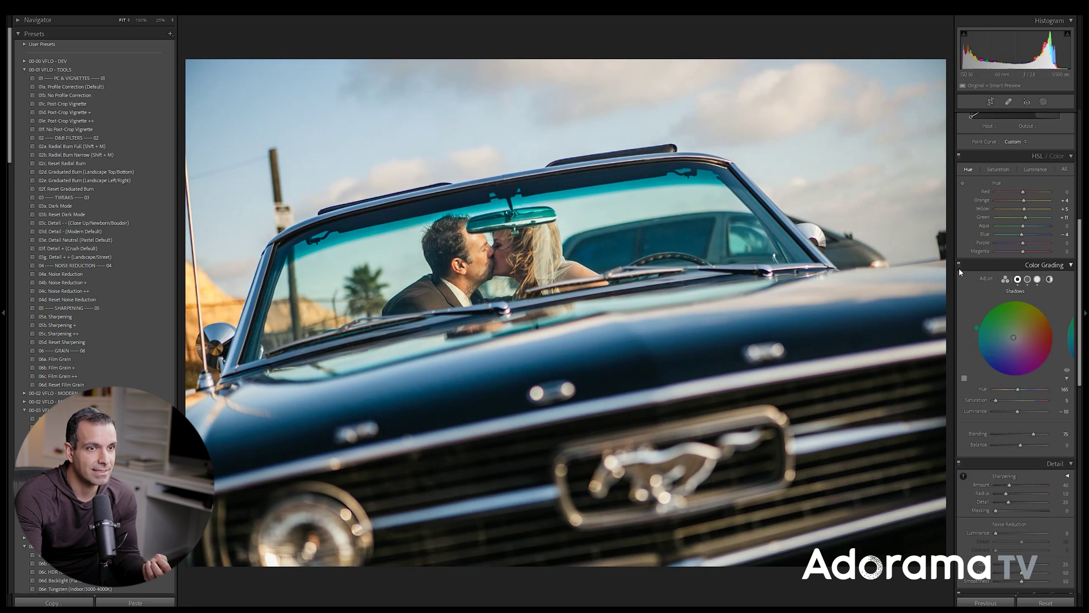
{"action": "left_click", "coordinate": [958, 265]}
{"action": "left_click", "coordinate": [959, 265]}
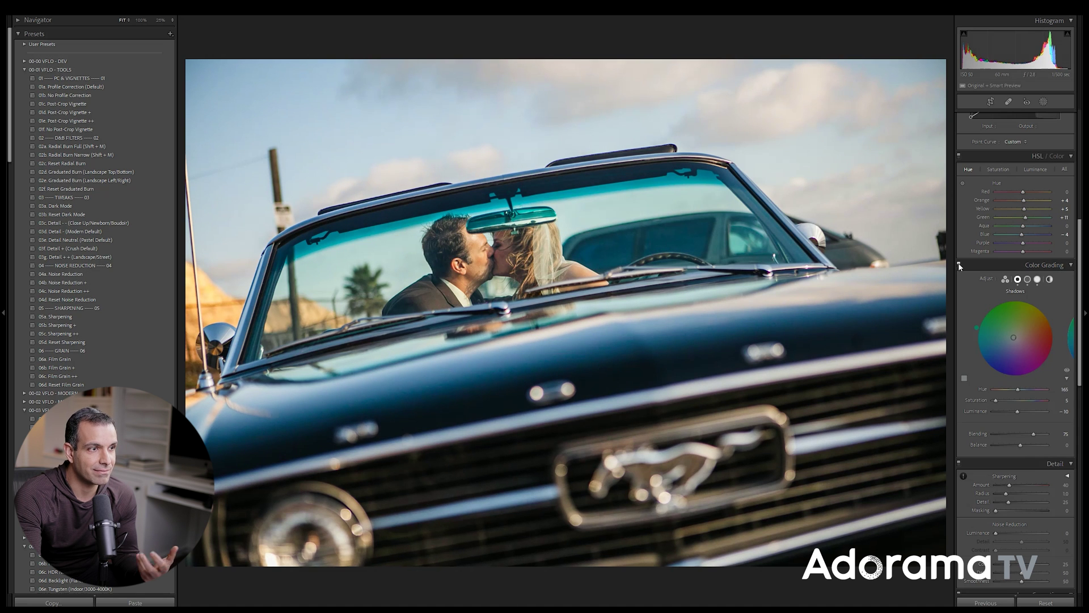
Step: Sharpen the photo at 100% view with amount 140, radius 1.3 and masking 85, and set luminance noise reduction to 10
{"action": "scroll", "coordinate": [1019, 317], "scroll_direction": "down", "scroll_amount": 5}
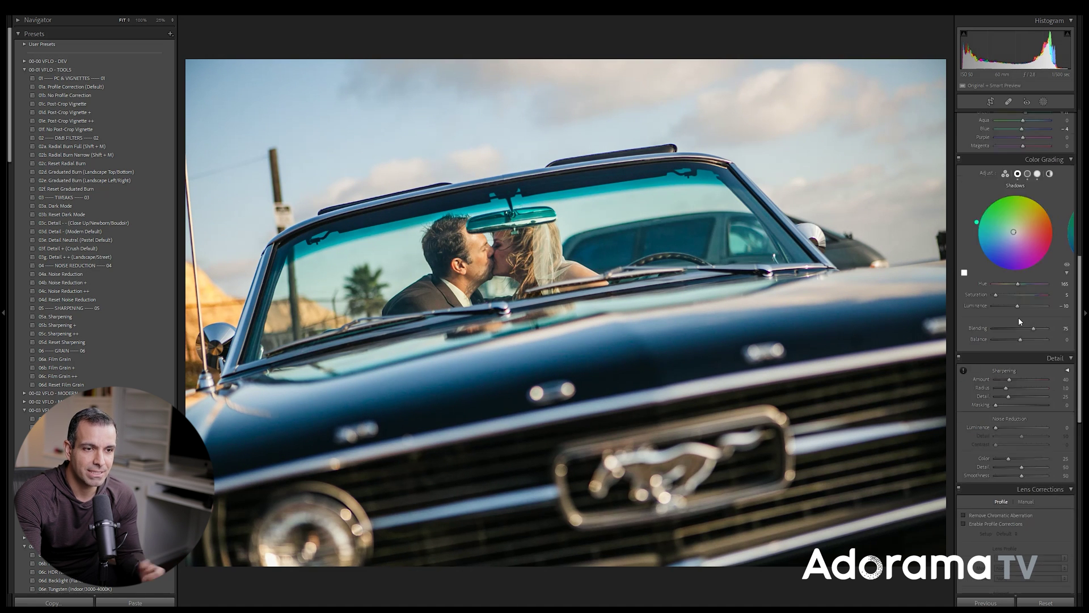
{"action": "left_click", "coordinate": [540, 270]}
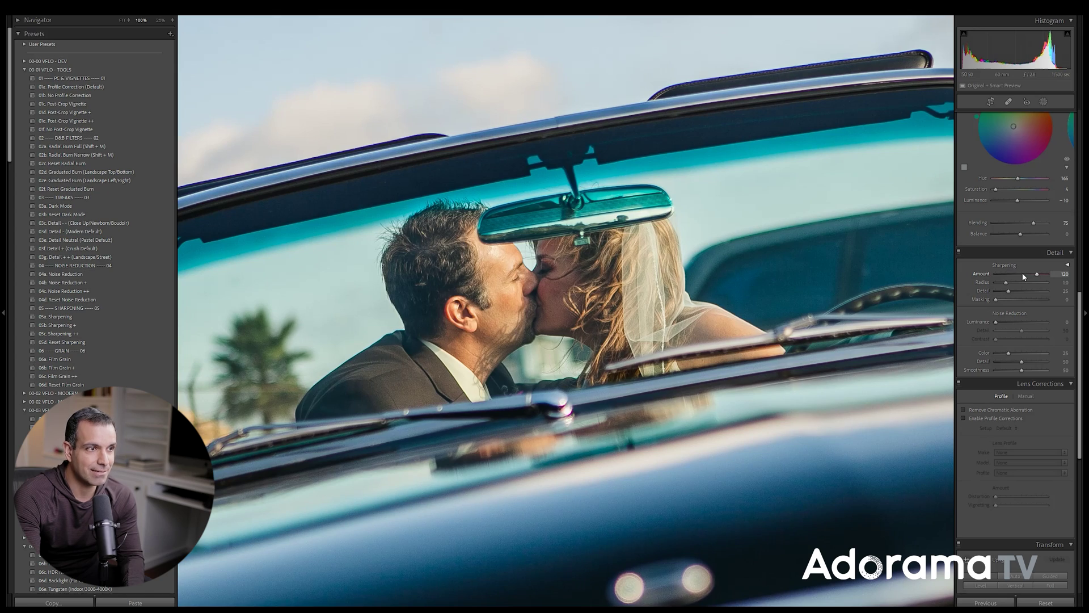
{"action": "key", "text": "alt"}
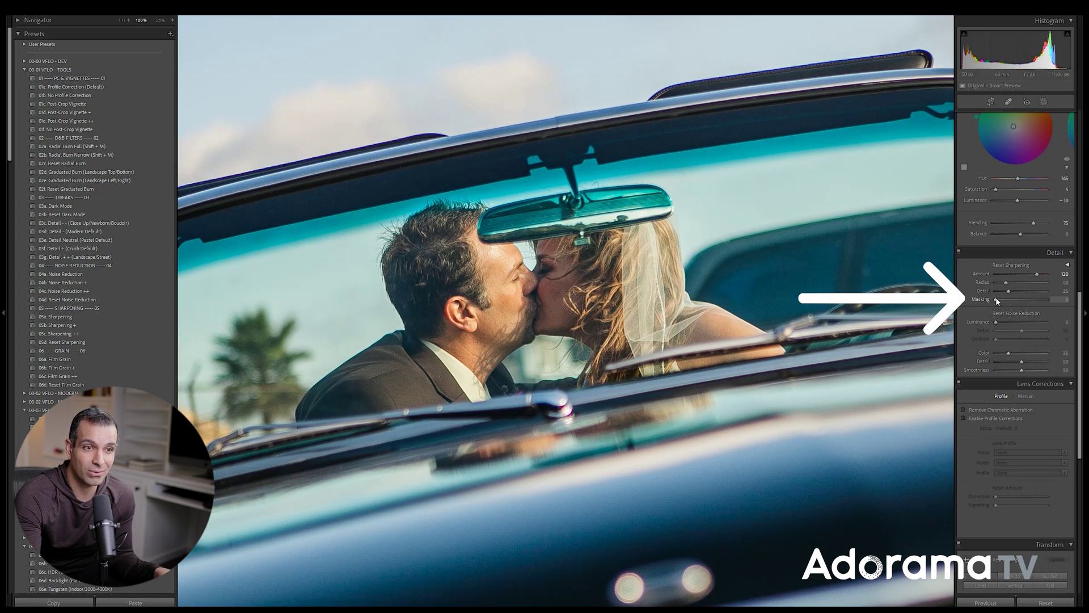
{"action": "left_click_drag", "start_coordinate": [997, 299], "coordinate": [1042, 308]}
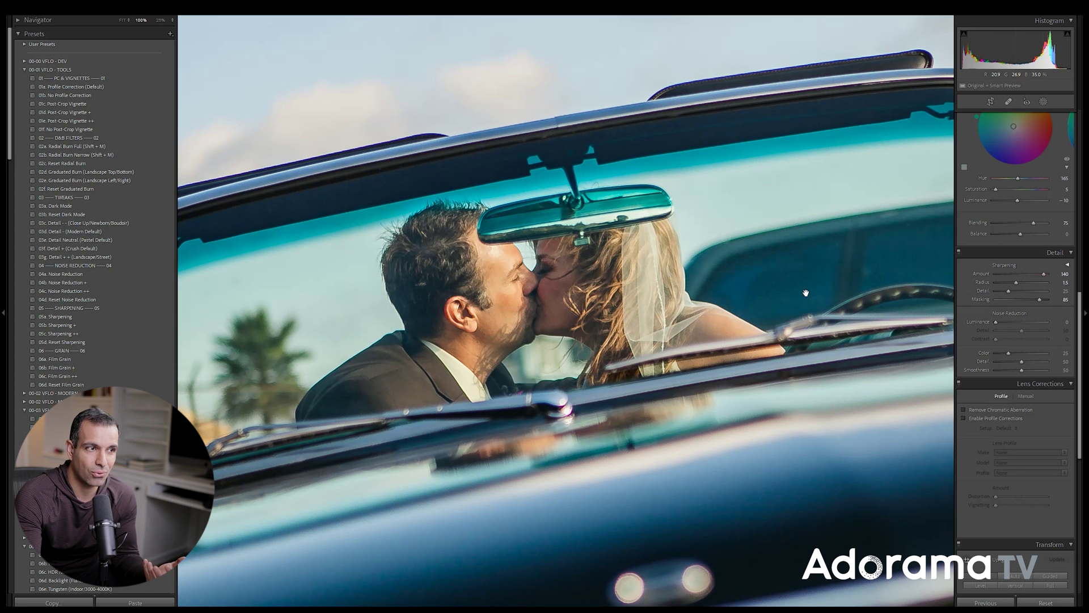
{"action": "key", "text": "Down"}
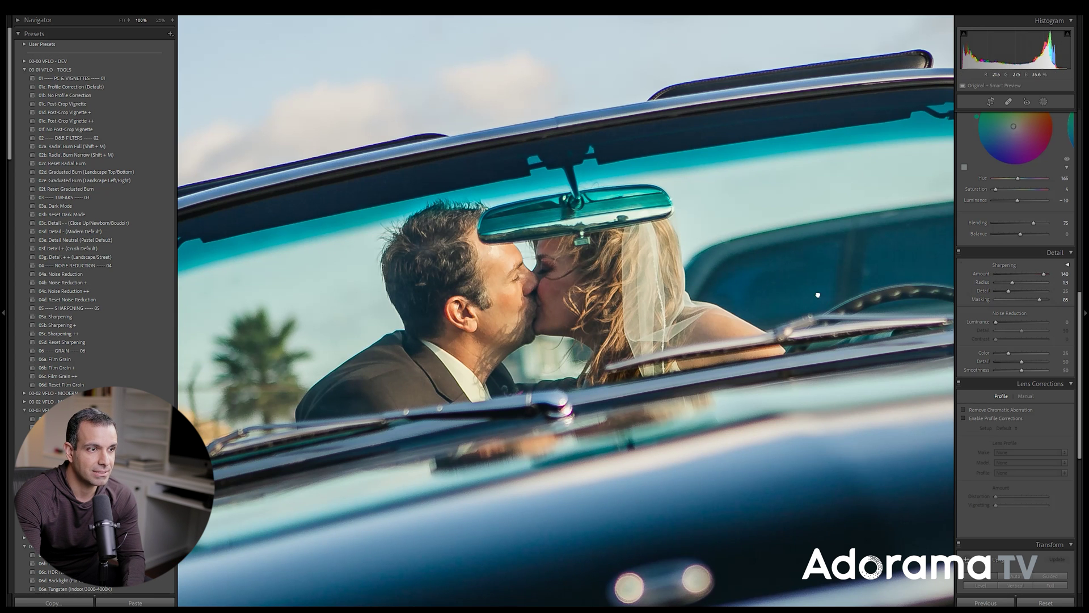
{"action": "key", "text": "z"}
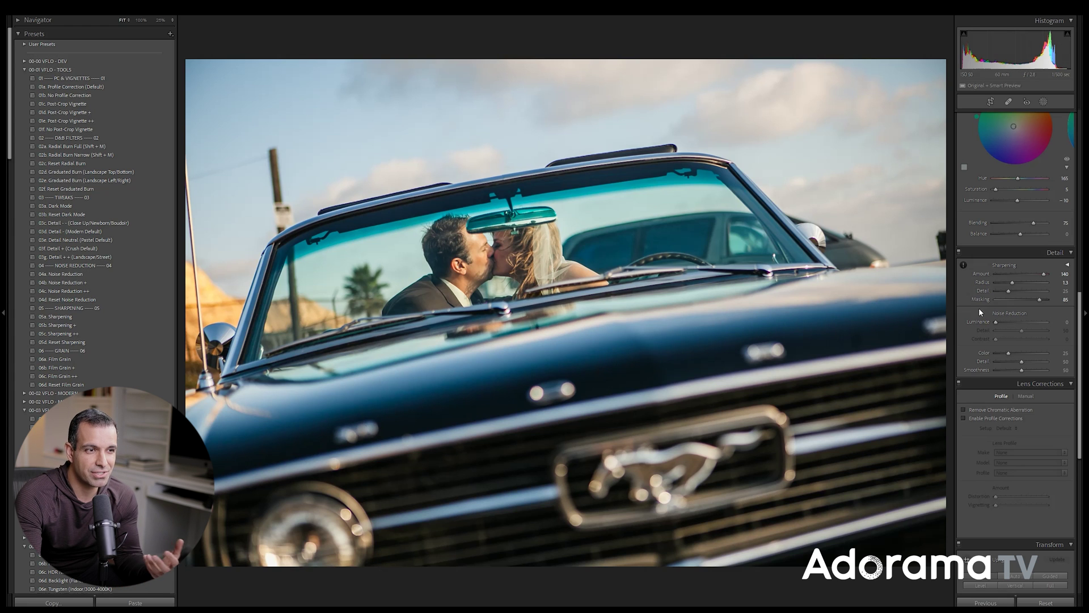
{"action": "key", "text": "shift+Up"}
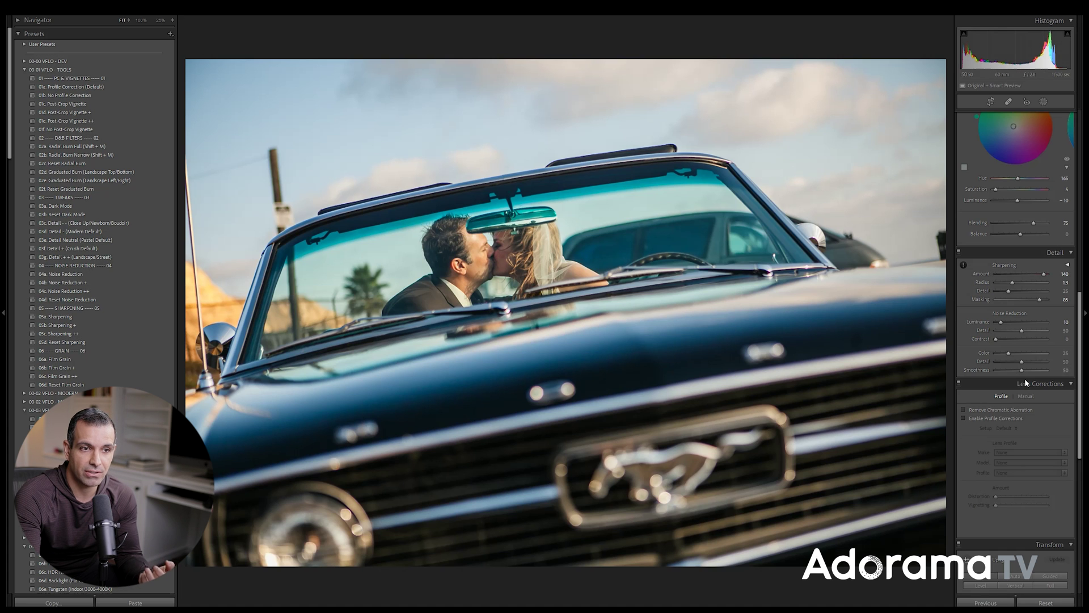
Step: Try the 01c, 01d and 01e Post-Crop Vignette presets on the photo to compare their strengths
{"action": "scroll", "coordinate": [1002, 394], "scroll_direction": "down", "scroll_amount": 8}
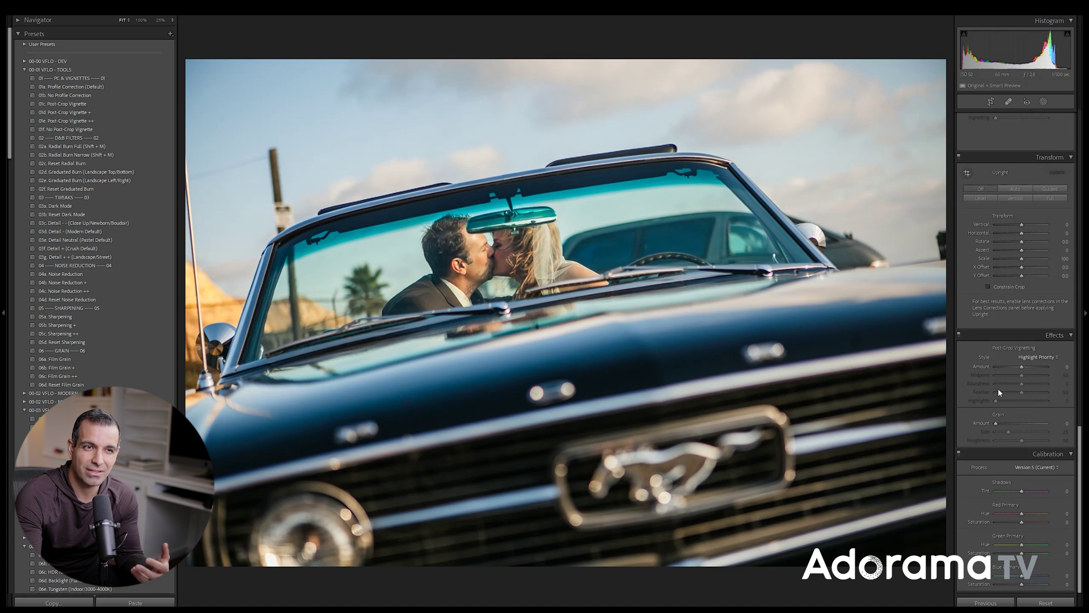
{"action": "scroll", "coordinate": [1010, 387], "scroll_direction": "up", "scroll_amount": 10}
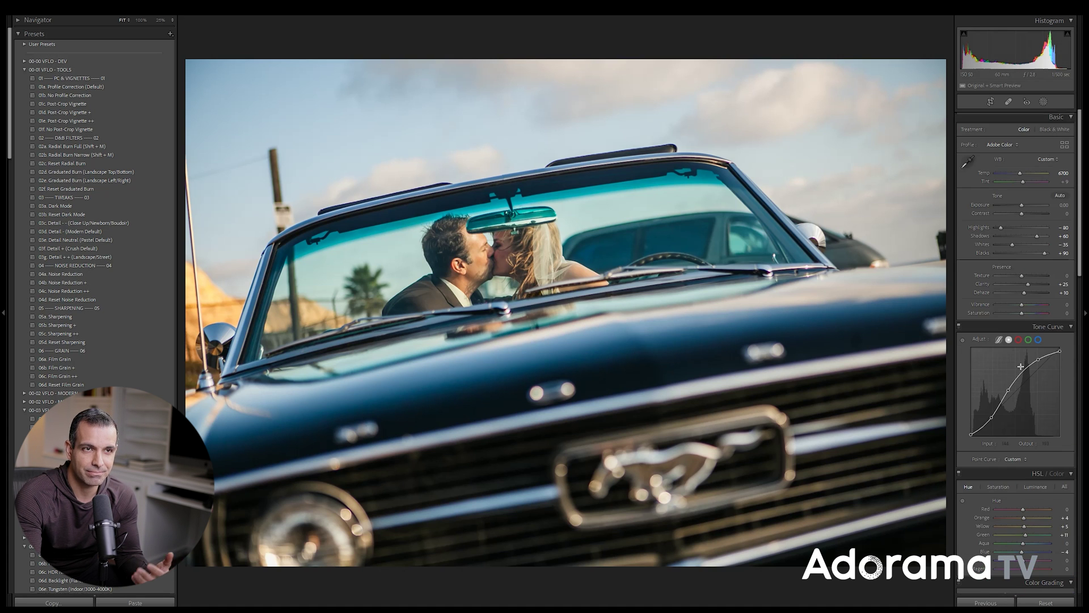
{"action": "scroll", "coordinate": [1016, 387], "scroll_direction": "down", "scroll_amount": 8}
{"action": "scroll", "coordinate": [1025, 369], "scroll_direction": "down", "scroll_amount": 6}
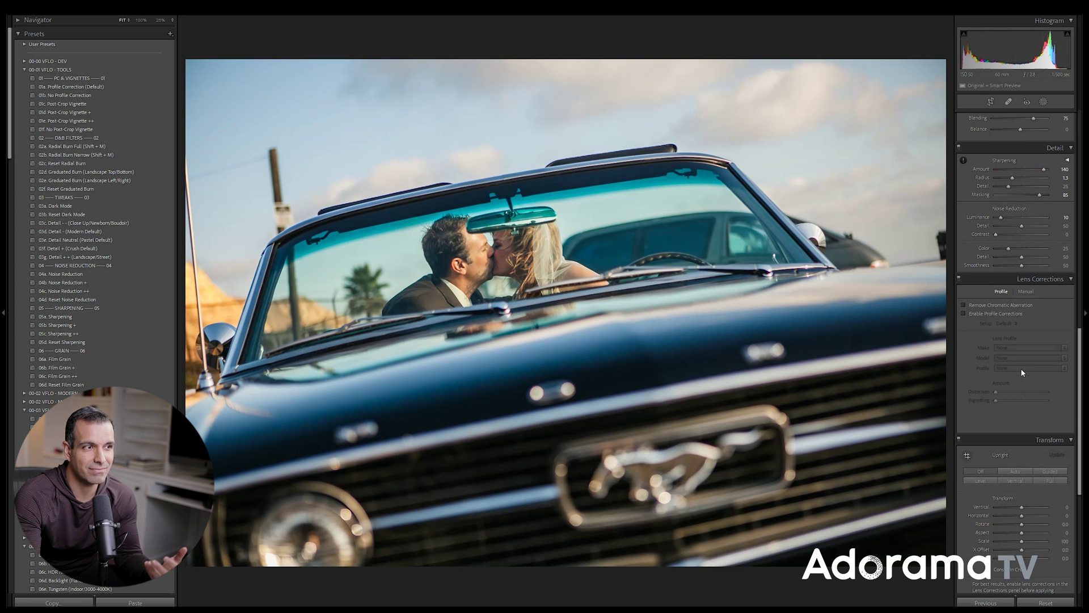
{"action": "scroll", "coordinate": [1029, 389], "scroll_direction": "down", "scroll_amount": 2}
{"action": "scroll", "coordinate": [1030, 410], "scroll_direction": "down", "scroll_amount": 2}
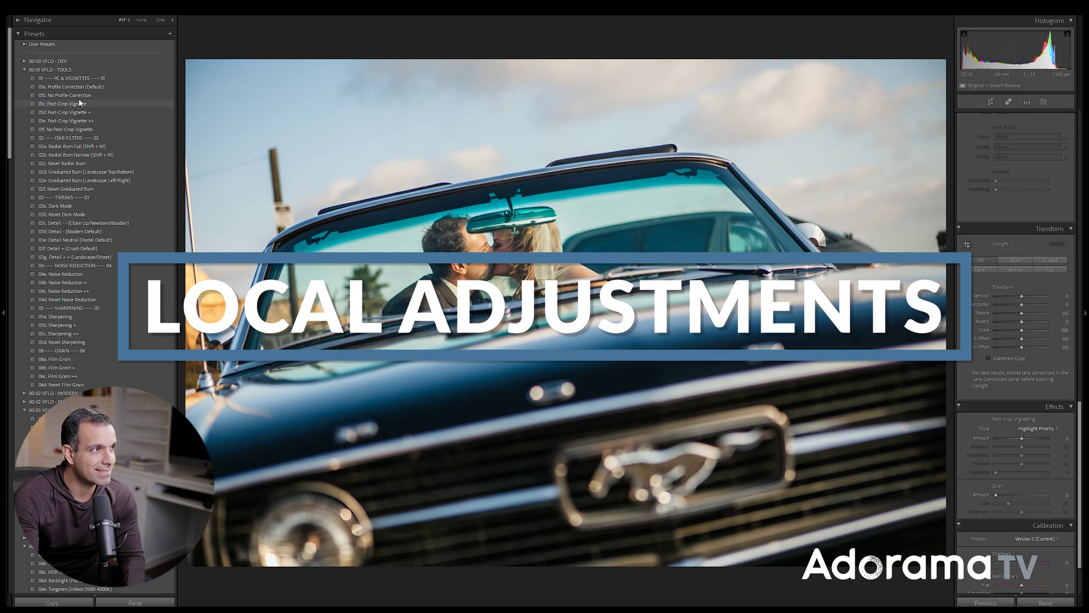
{"action": "left_click", "coordinate": [90, 105]}
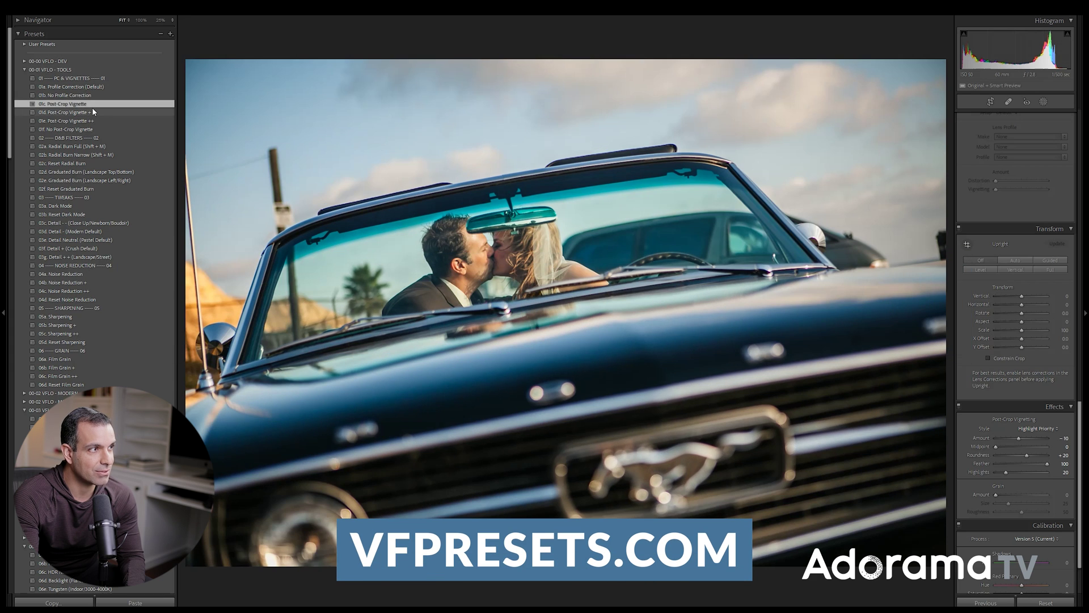
{"action": "left_click", "coordinate": [92, 111]}
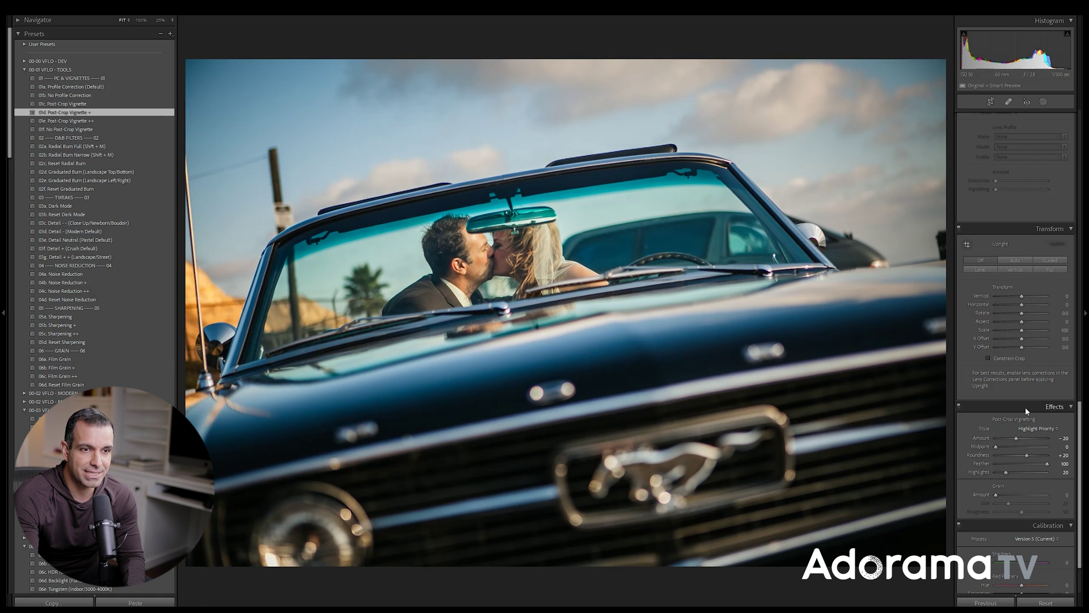
{"action": "left_click", "coordinate": [73, 121]}
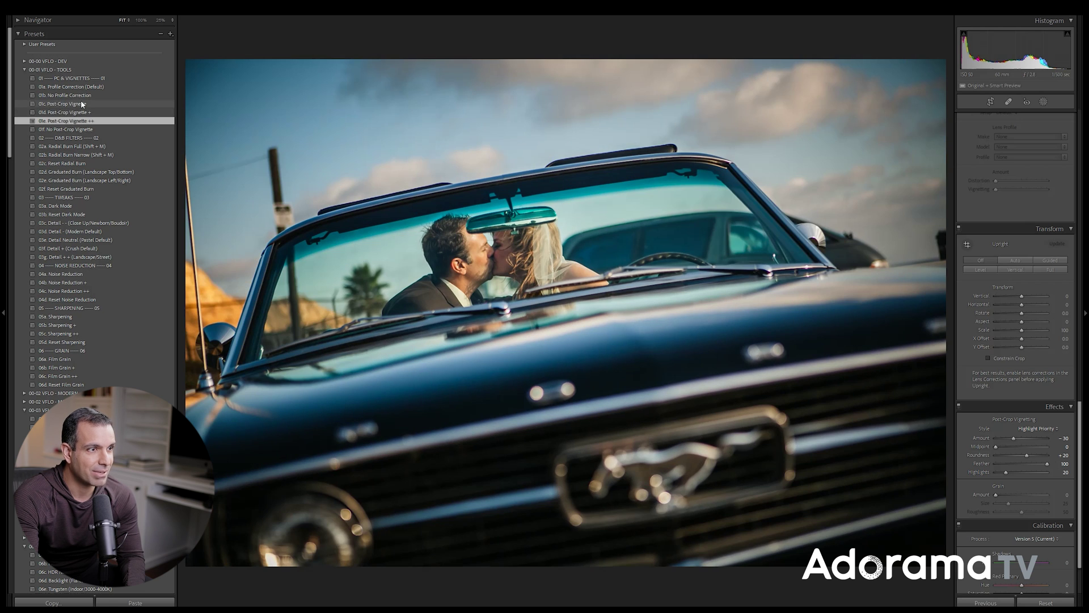
{"action": "left_click", "coordinate": [81, 103]}
{"action": "left_click", "coordinate": [80, 112]}
{"action": "left_click", "coordinate": [80, 121]}
{"action": "left_click", "coordinate": [82, 104]}
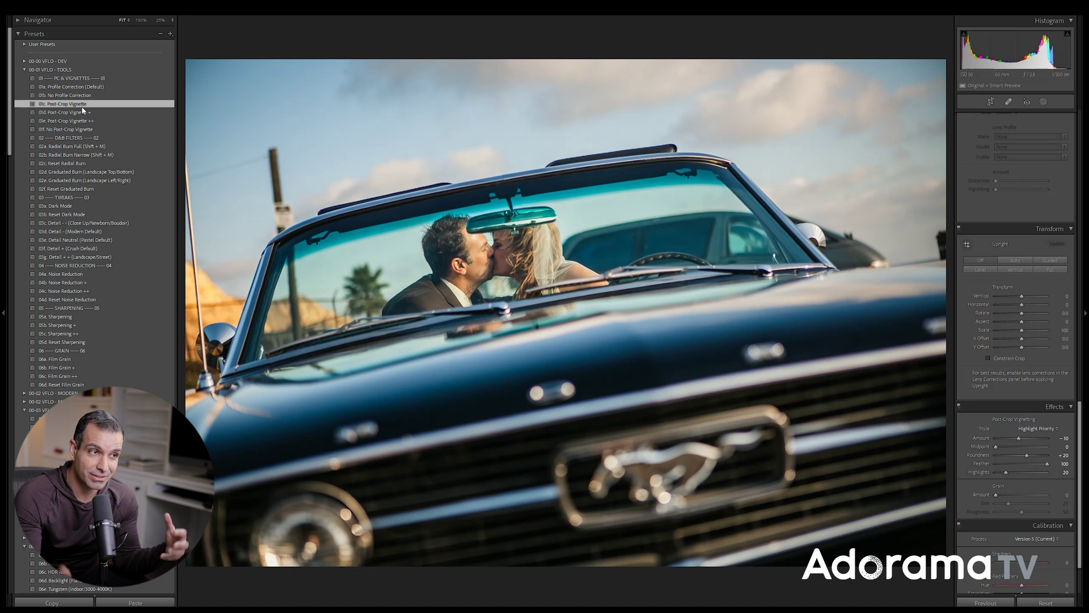
Step: Check the vignette strengths once more and apply the 01d Post-Crop Vignette + preset to the photo
{"action": "left_click", "coordinate": [82, 112]}
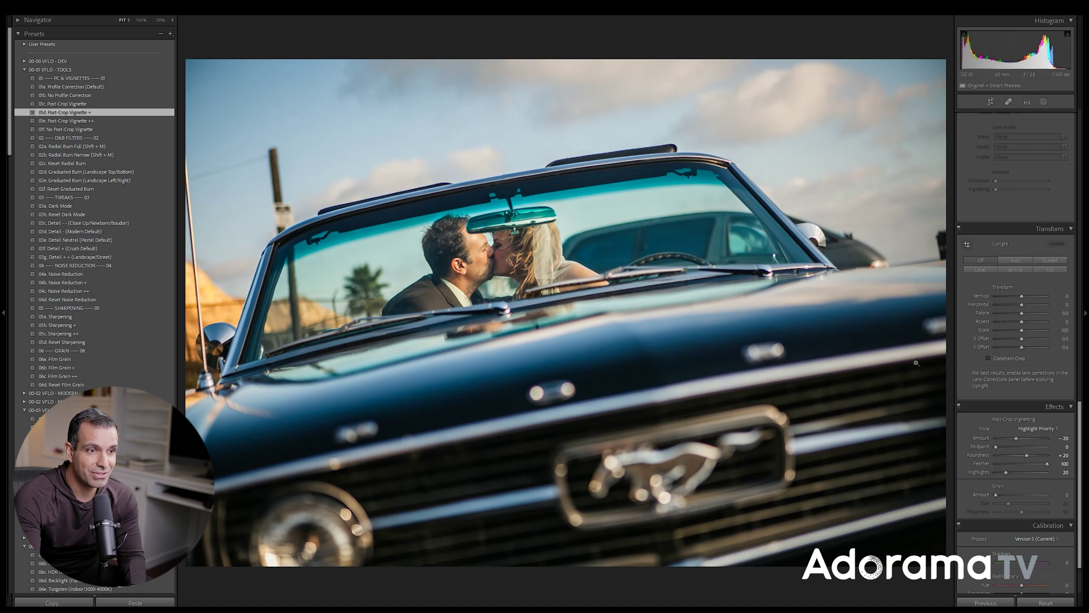
{"action": "left_click", "coordinate": [89, 120]}
{"action": "left_click", "coordinate": [90, 106]}
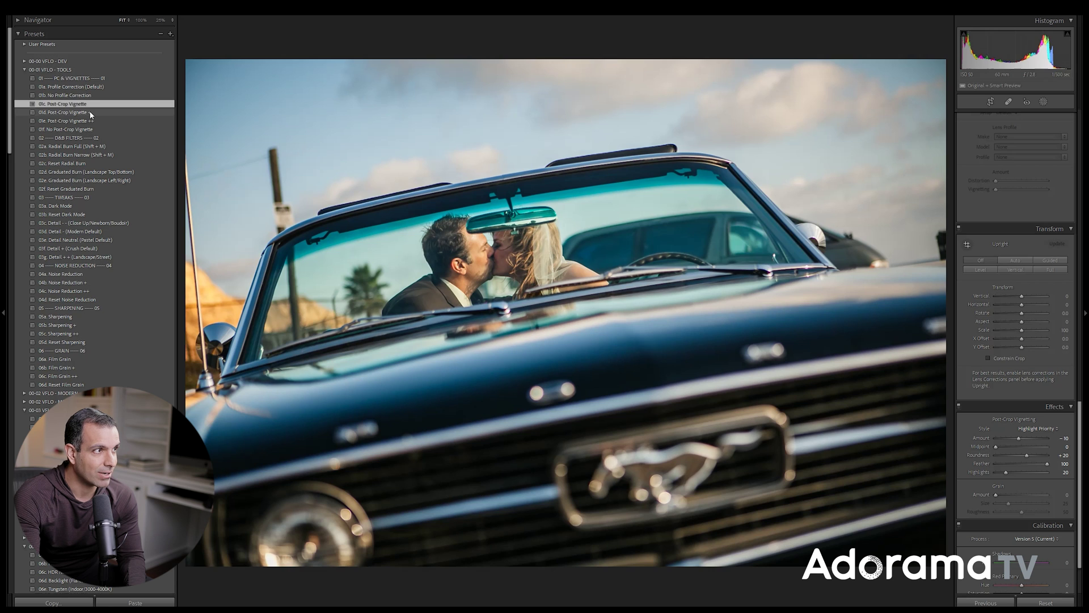
{"action": "left_click", "coordinate": [85, 112]}
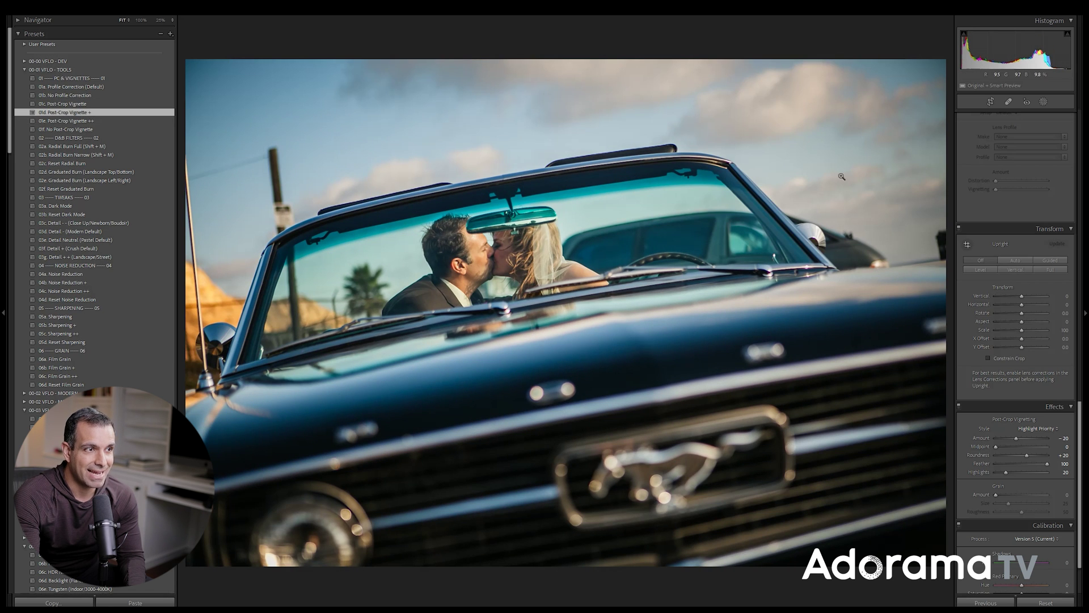
Step: Draw a large radial gradient around the couple with the 00c Burn (Exposure -0.5) effect, inverted to darken the surroundings
{"action": "scroll", "coordinate": [1031, 258], "scroll_direction": "up", "scroll_amount": 10}
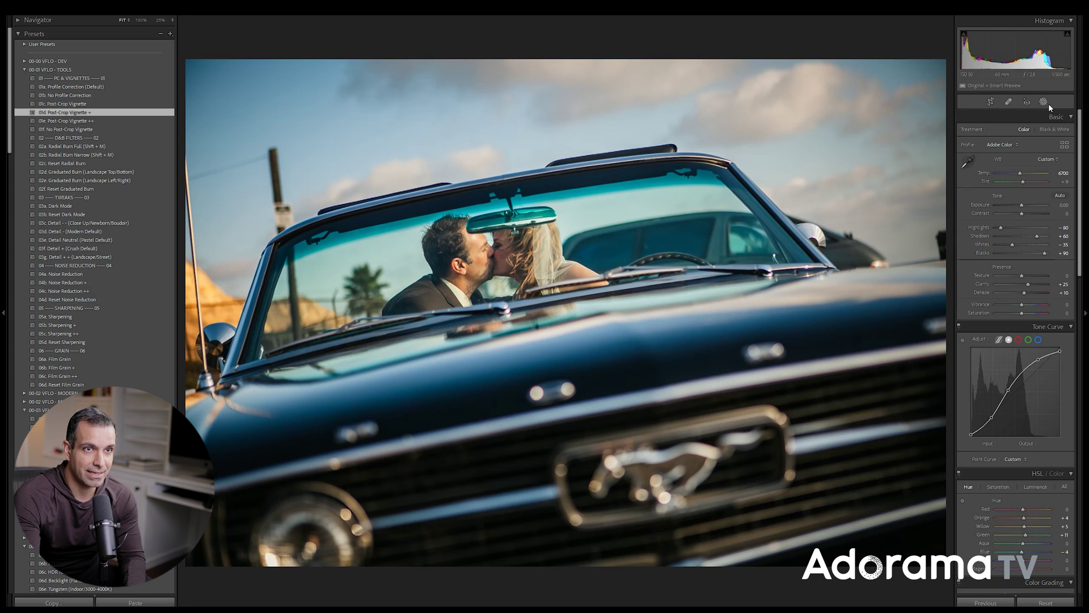
{"action": "key", "text": "shift+m"}
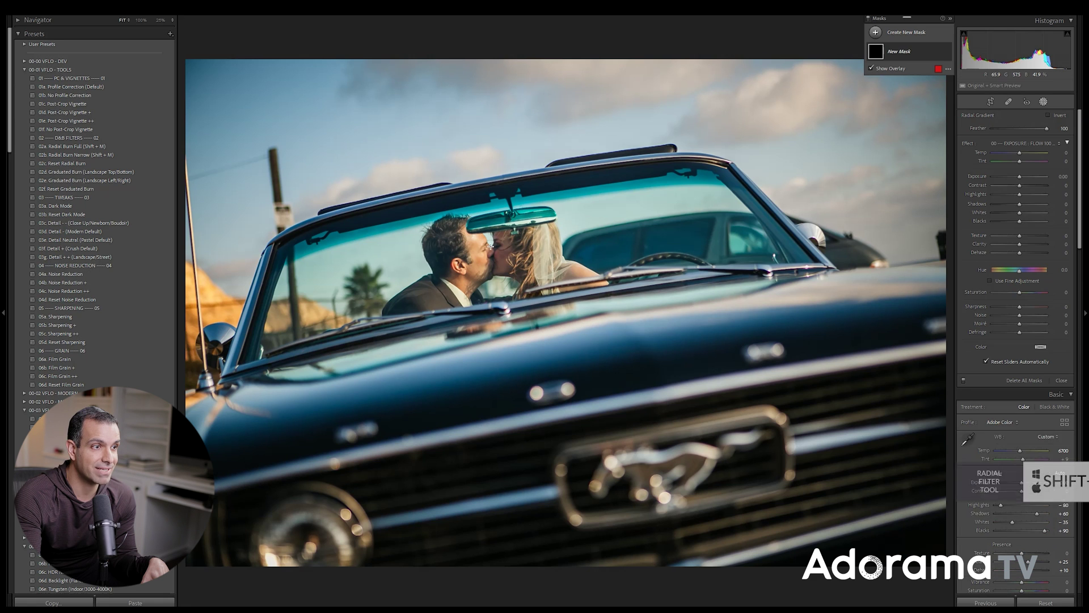
{"action": "left_click_drag", "start_coordinate": [489, 248], "coordinate": [764, 421]}
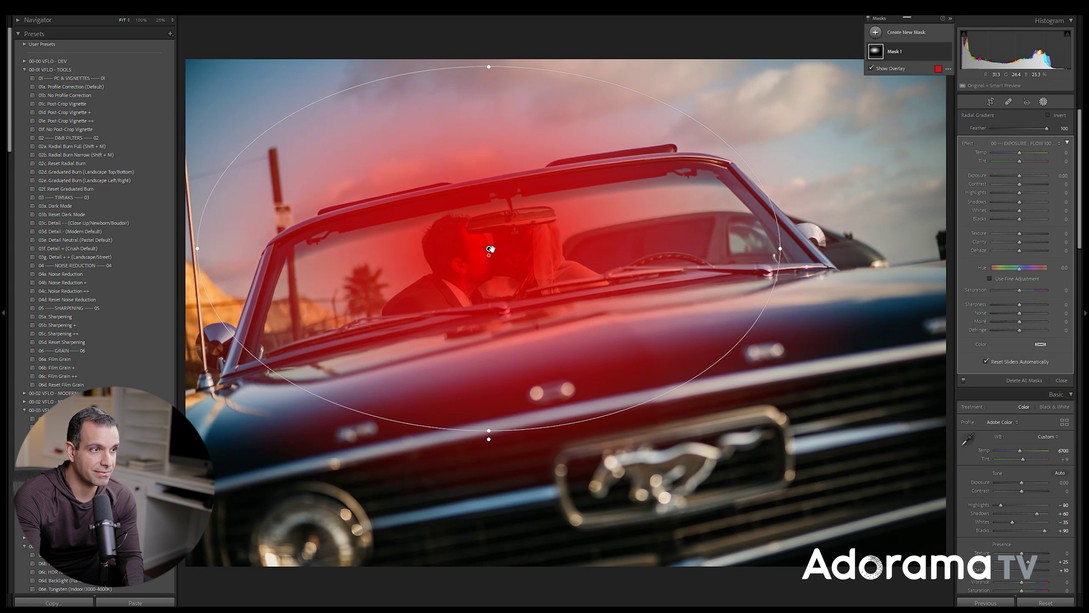
{"action": "left_click", "coordinate": [1017, 145]}
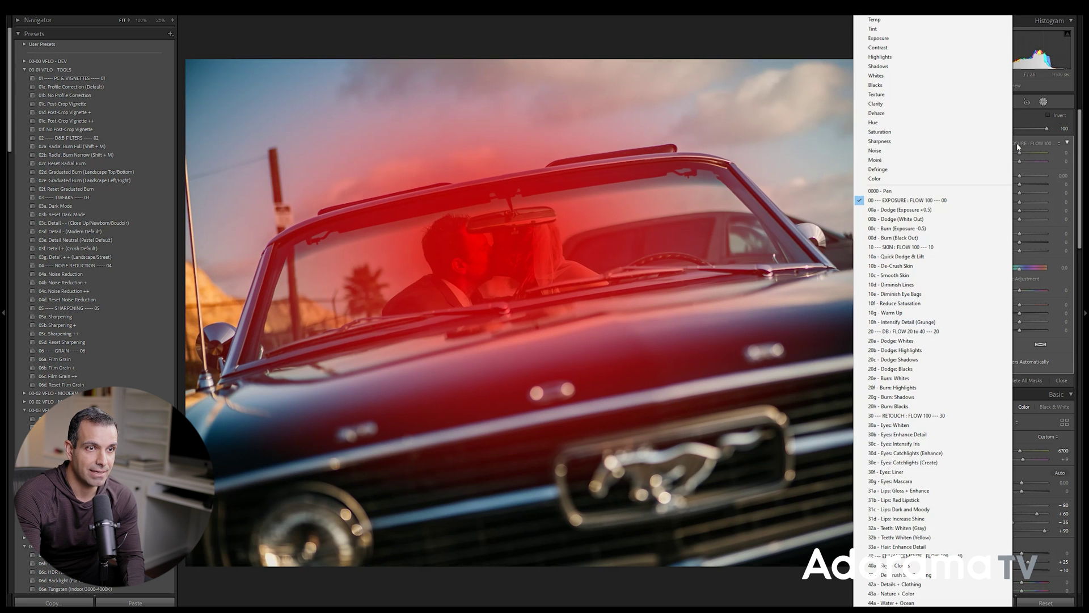
{"action": "left_click", "coordinate": [959, 229]}
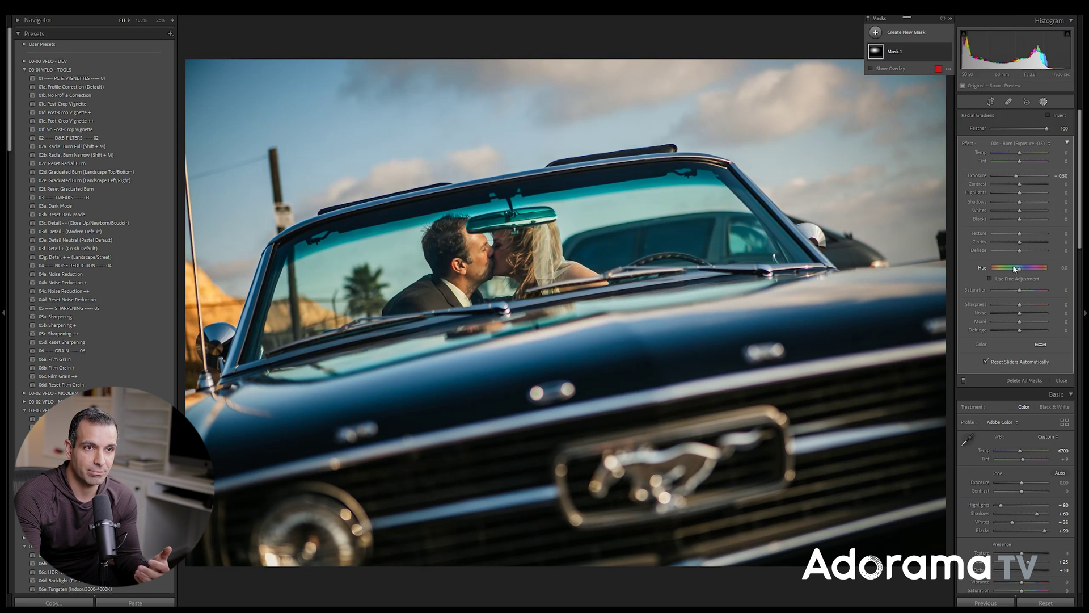
{"action": "left_click", "coordinate": [1048, 115]}
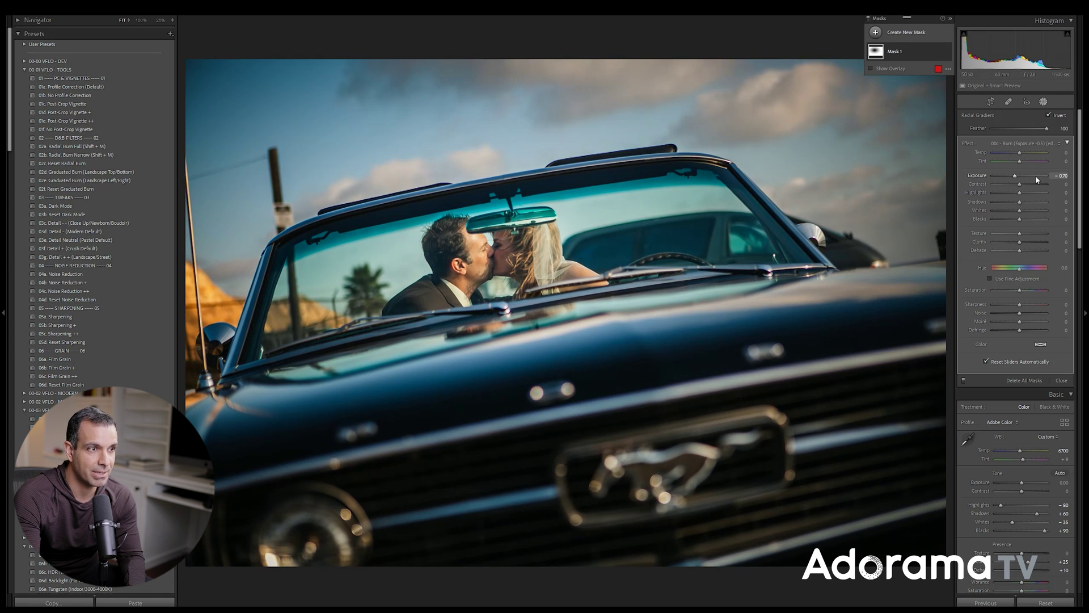
{"action": "left_click", "coordinate": [1047, 103]}
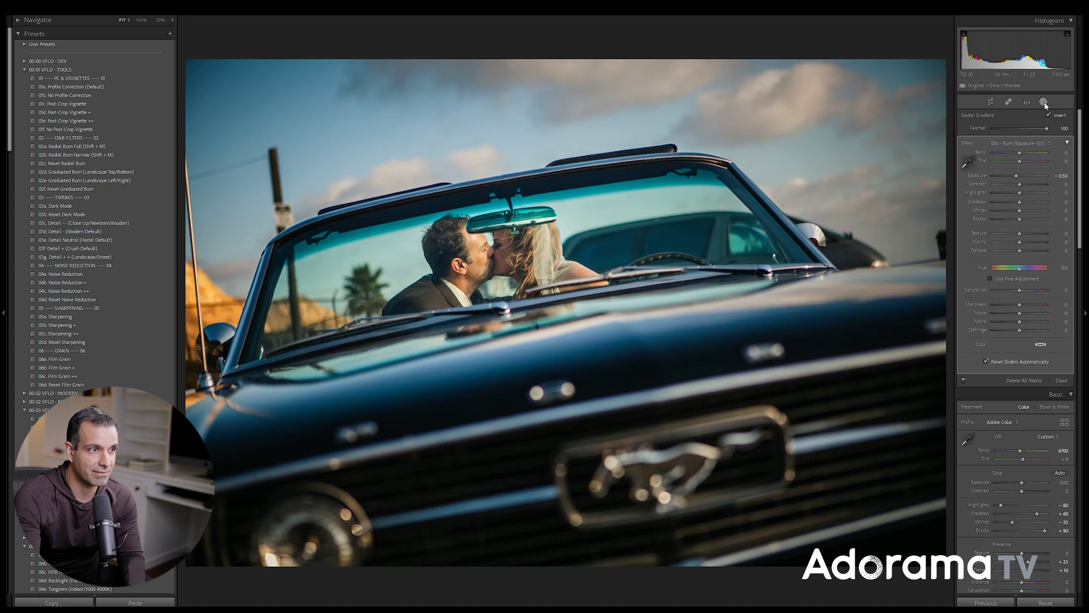
Step: Set the photo's exposure to +0.20 and compare the 01c and 01d Post-Crop Vignette presets, keeping 01d
{"action": "key", "text": "Up"}
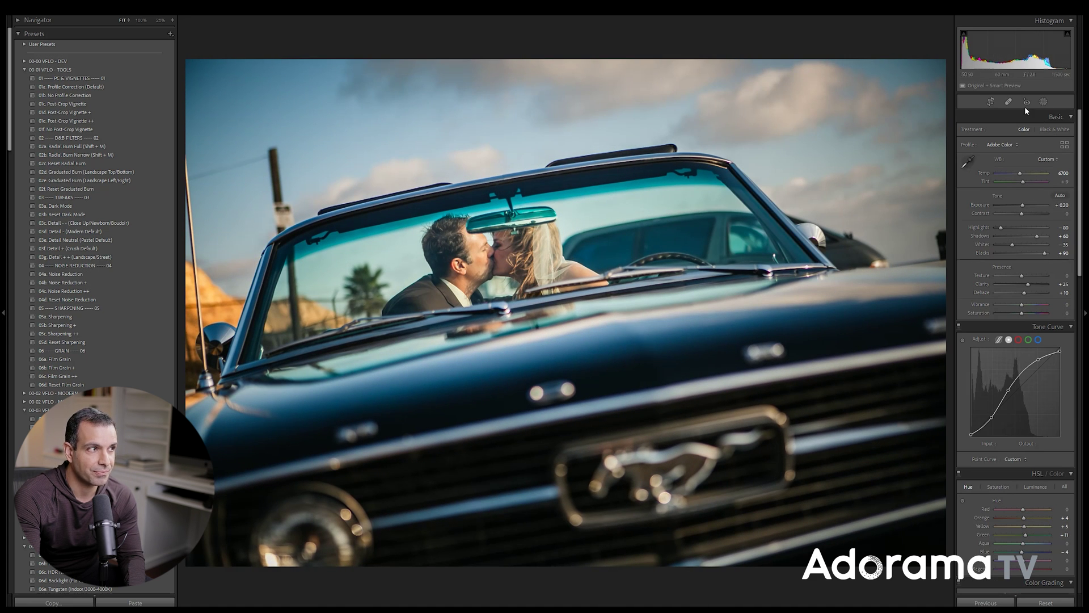
{"action": "left_click", "coordinate": [112, 112]}
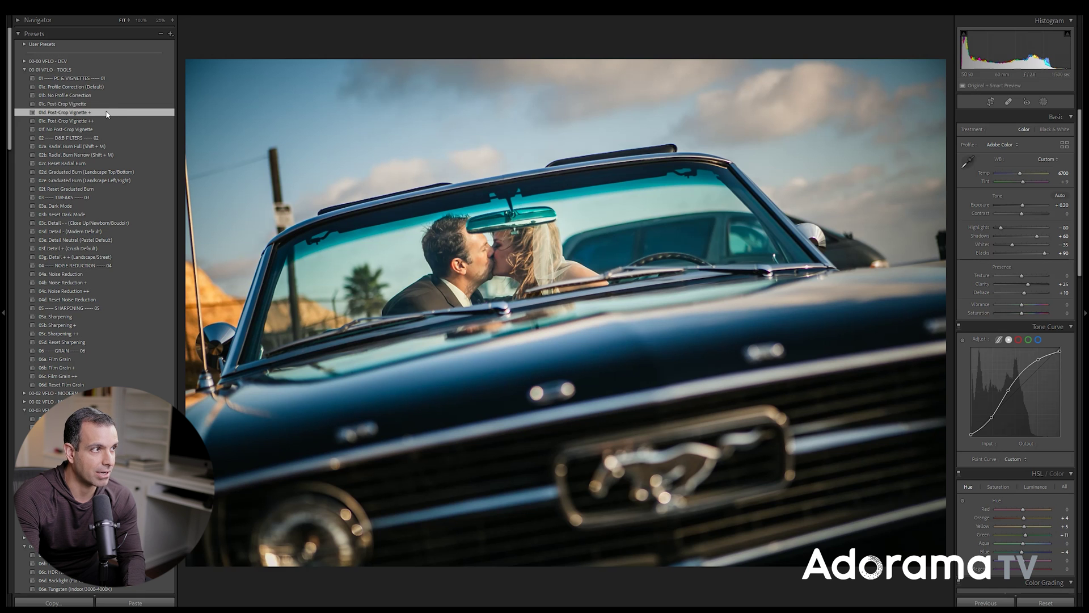
{"action": "left_click", "coordinate": [109, 104]}
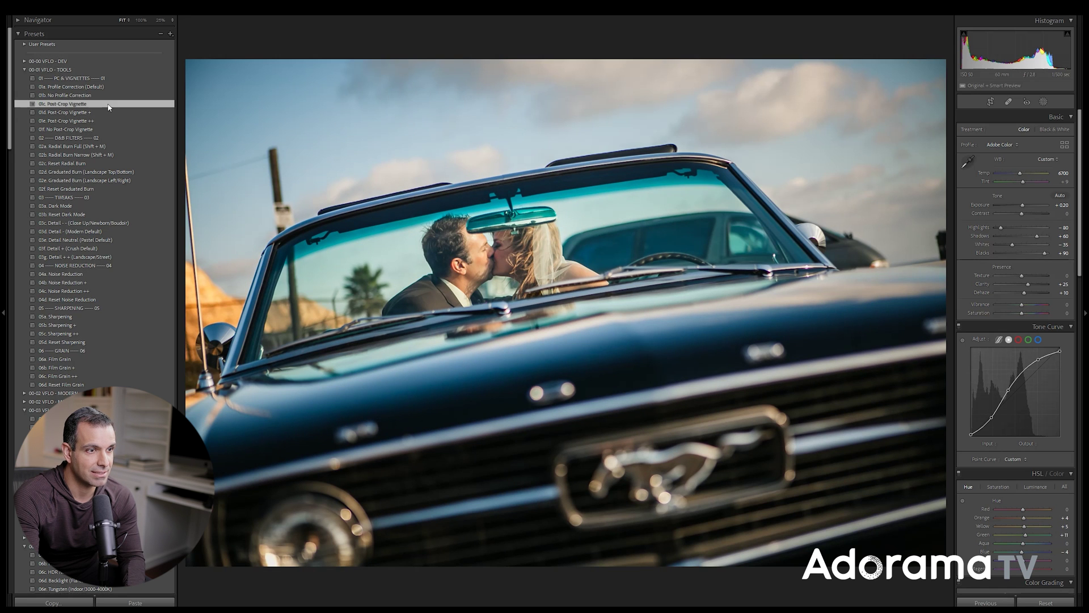
{"action": "left_click", "coordinate": [107, 112]}
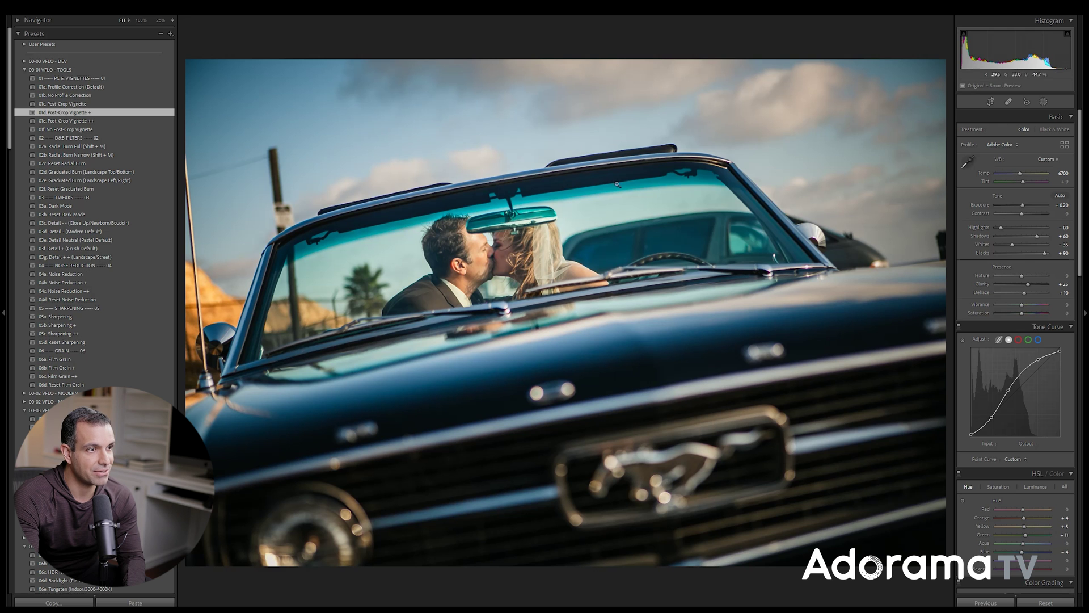
Step: Set the radial burn mask's exposure to -0.30 and try a contrast of +20 on the whole photo, resetting it after
{"action": "left_click", "coordinate": [1043, 102]}
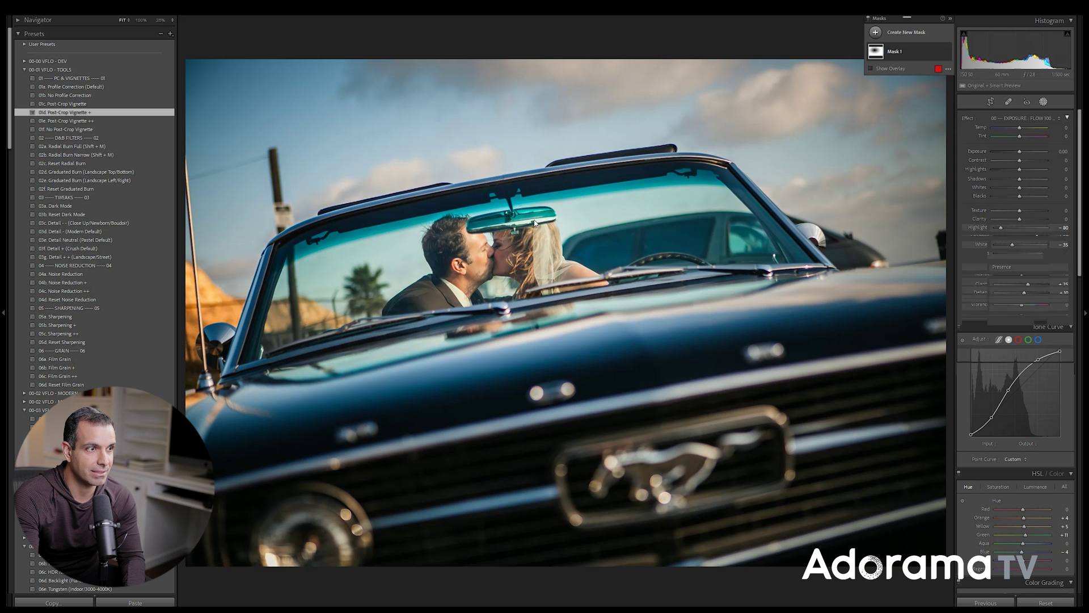
{"action": "left_click_drag", "start_coordinate": [502, 244], "coordinate": [785, 432]}
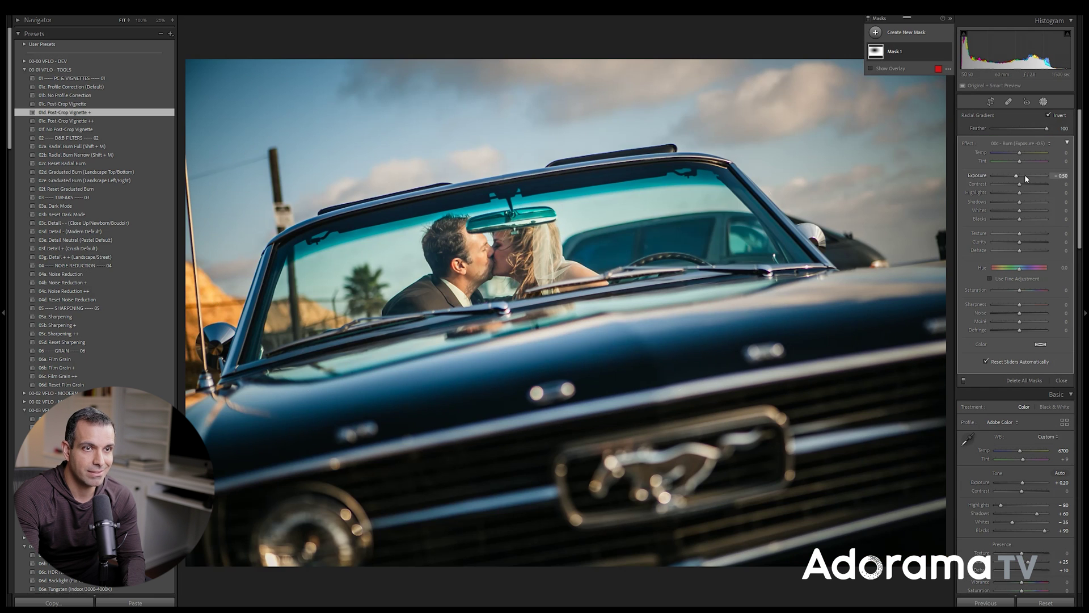
{"action": "scroll", "coordinate": [1025, 175], "scroll_direction": "up", "scroll_amount": 2}
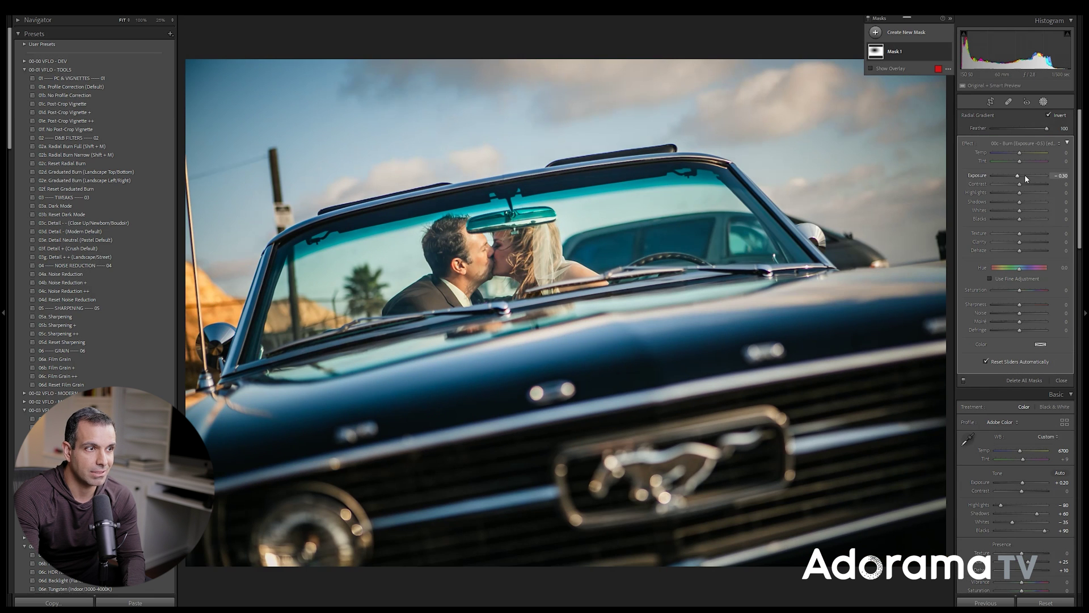
{"action": "left_click", "coordinate": [1043, 102]}
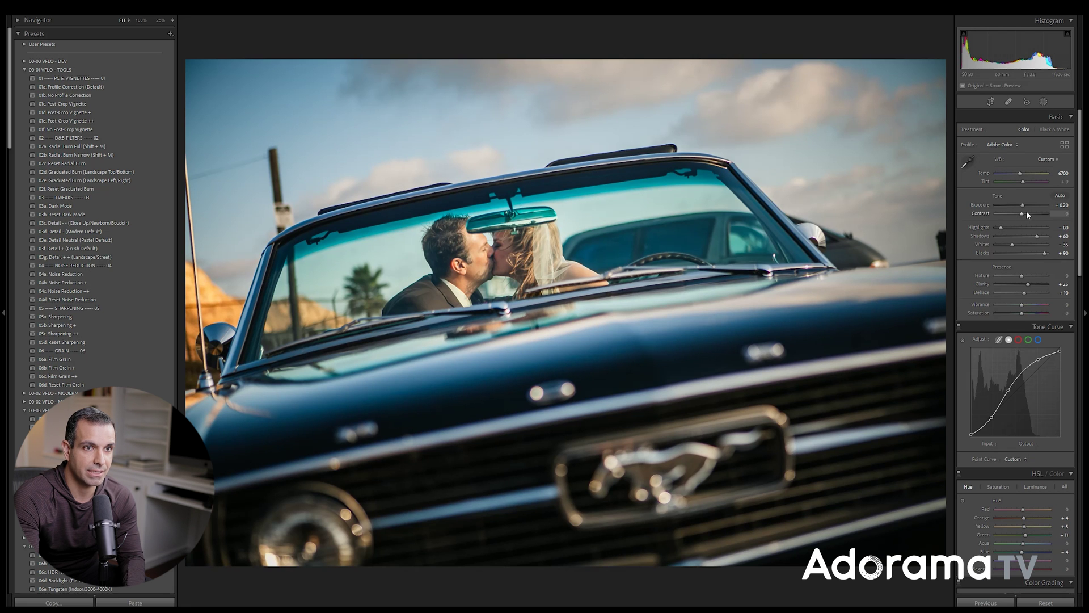
{"action": "scroll", "coordinate": [1028, 213], "scroll_direction": "up", "scroll_amount": 4}
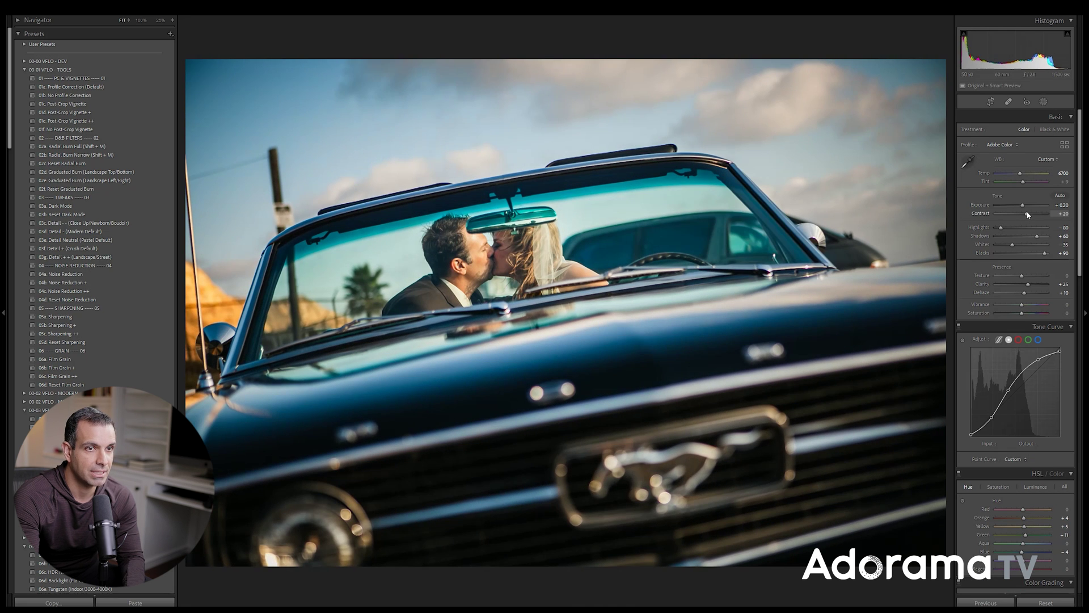
{"action": "double_click", "coordinate": [1027, 210]}
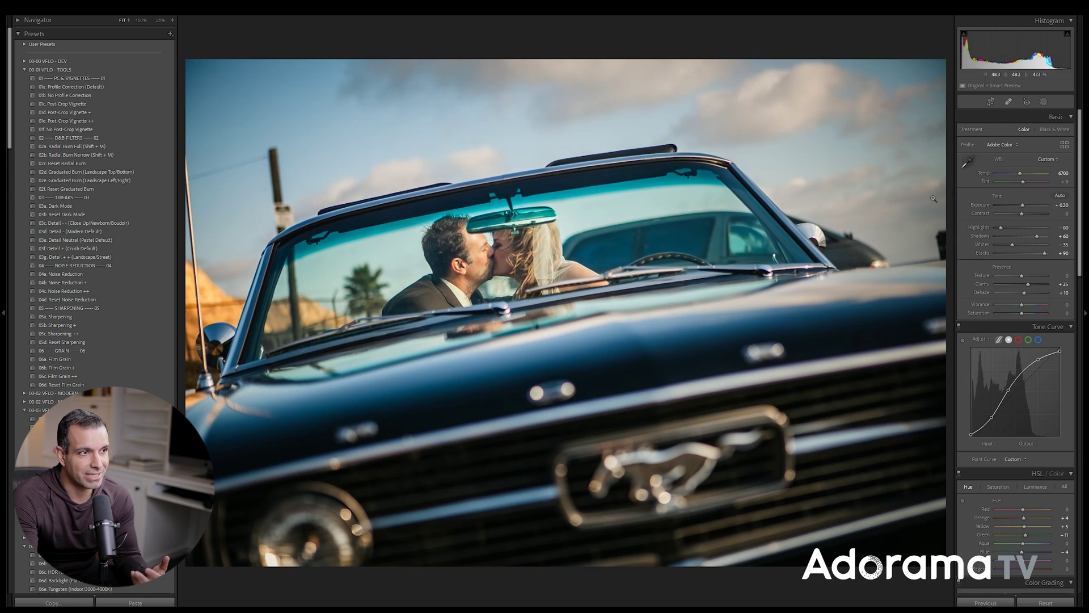
Step: Create a brush mask over the sky with the Sky + Clouds effect preset
{"action": "key", "text": "k"}
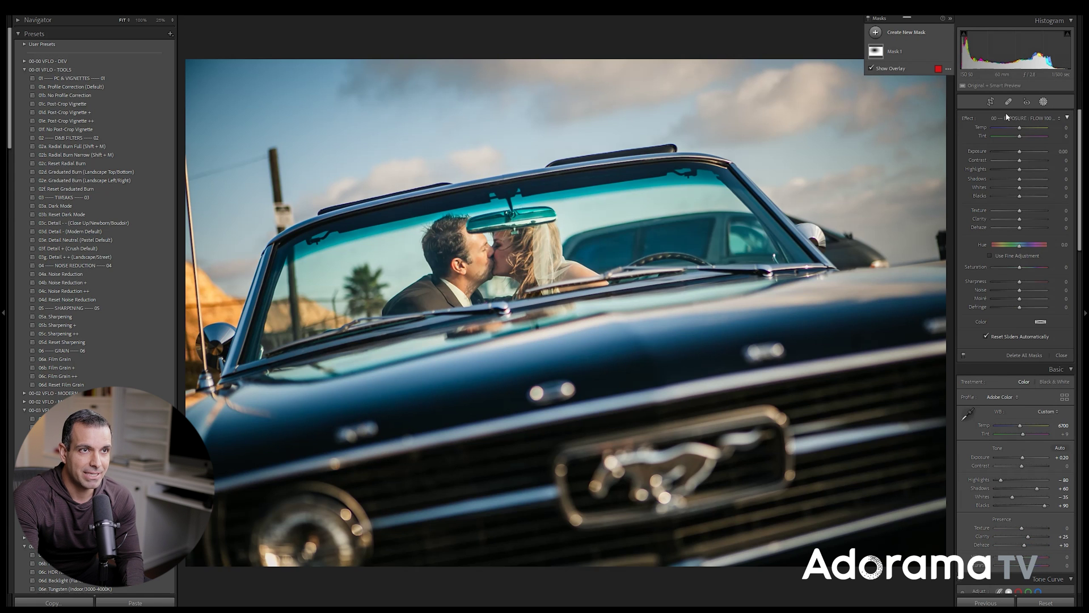
{"action": "left_click", "coordinate": [876, 33]}
{"action": "left_click", "coordinate": [919, 87]}
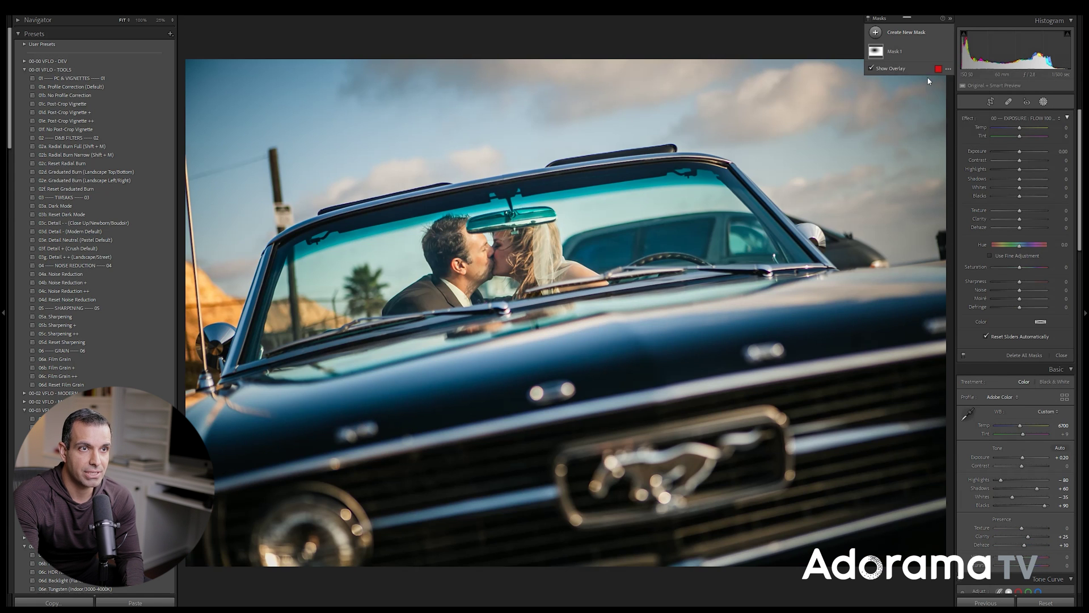
{"action": "left_click", "coordinate": [1025, 182]}
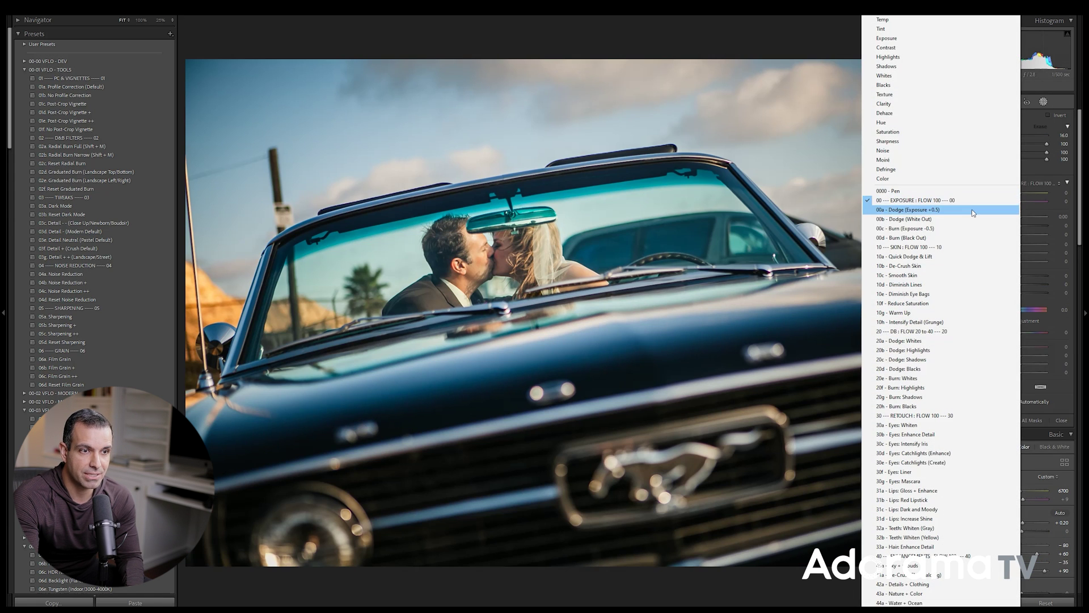
{"action": "left_click", "coordinate": [910, 565]}
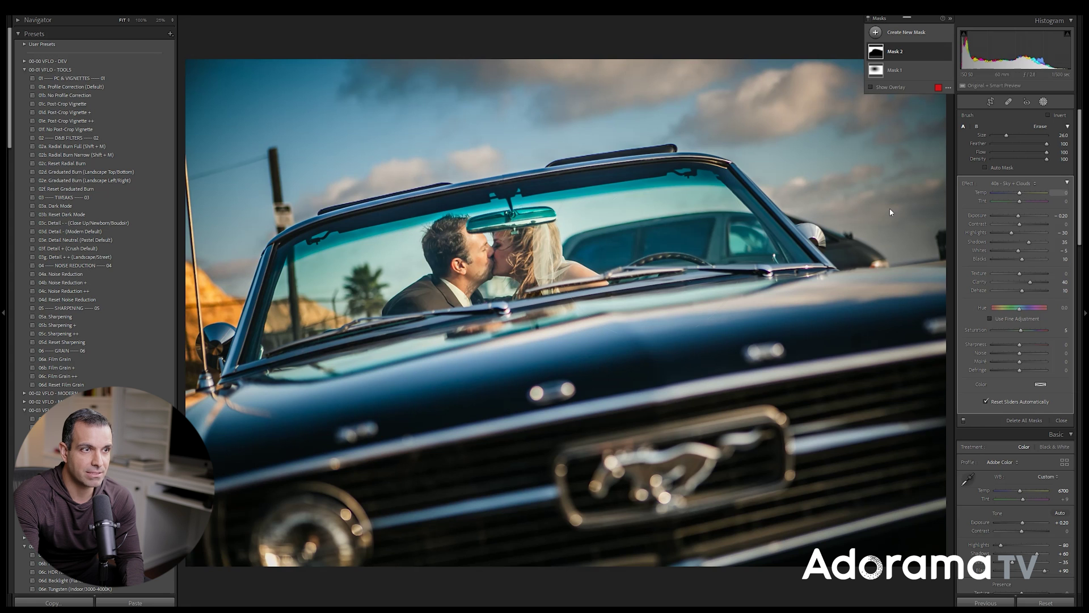
Step: Tune the sky mask to temperature -5, tint 5, contrast 10, clarity 40 and dehaze 15
{"action": "left_click_drag", "start_coordinate": [1025, 193], "coordinate": [1021, 192]}
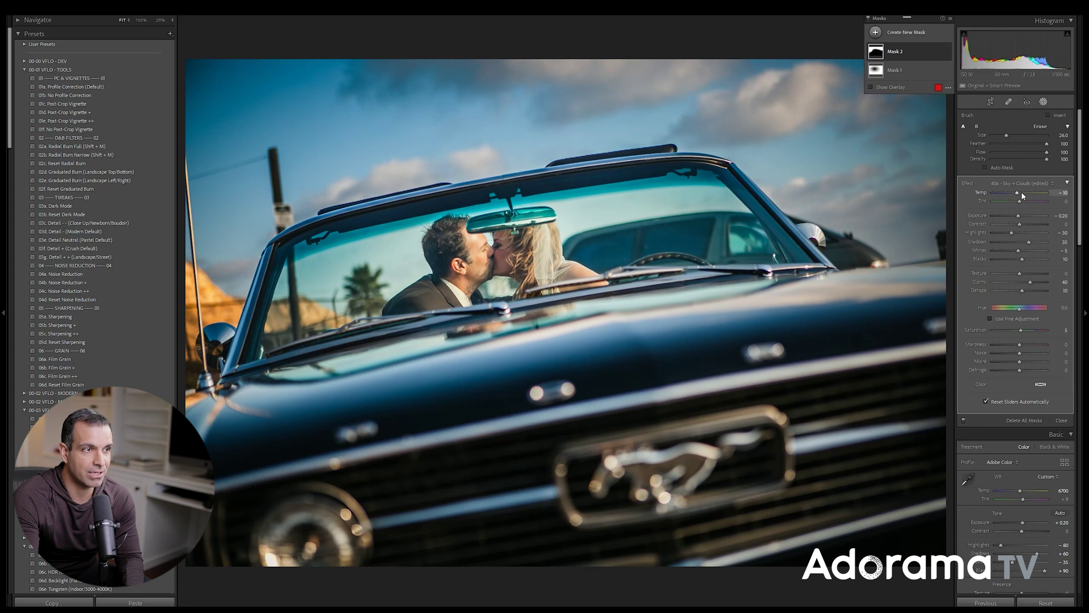
{"action": "left_click", "coordinate": [1022, 192]}
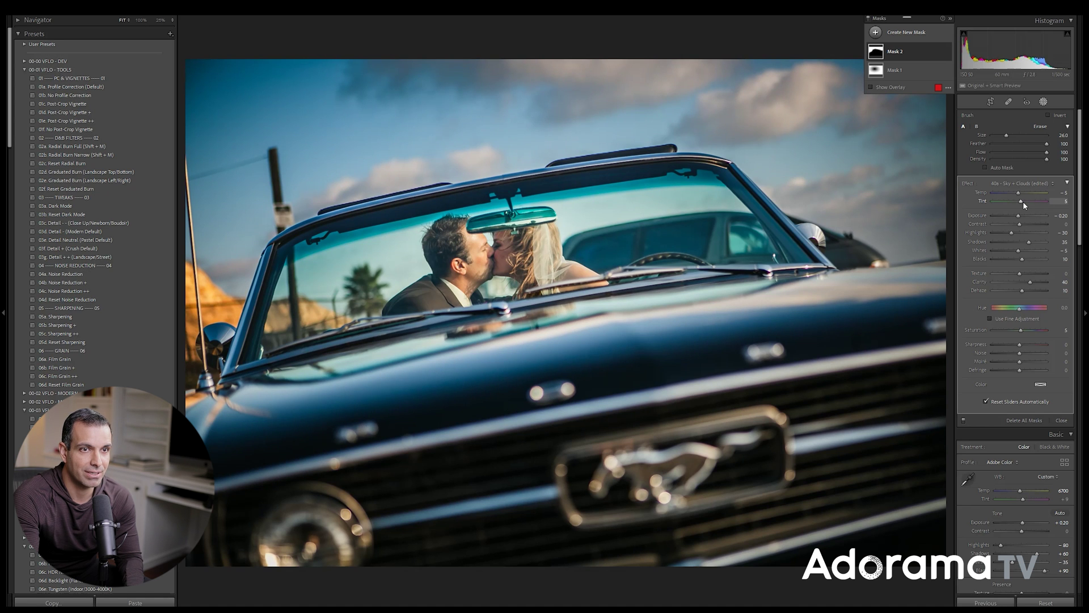
{"action": "scroll", "coordinate": [1030, 223], "scroll_direction": "up", "scroll_amount": 2}
{"action": "scroll", "coordinate": [1030, 224], "scroll_direction": "up", "scroll_amount": 1}
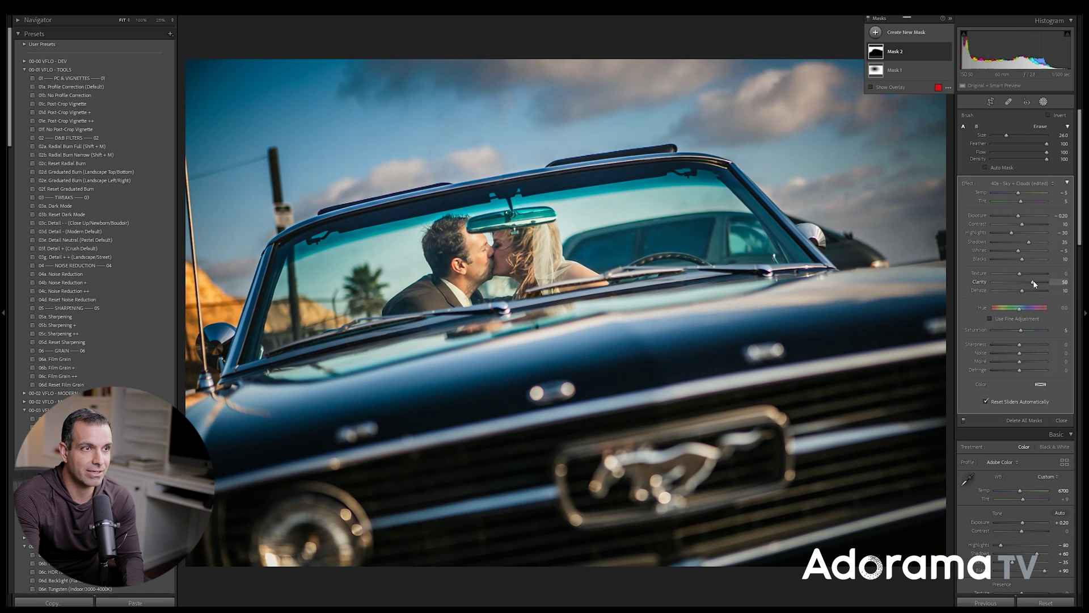
{"action": "scroll", "coordinate": [1031, 292], "scroll_direction": "up", "scroll_amount": 2}
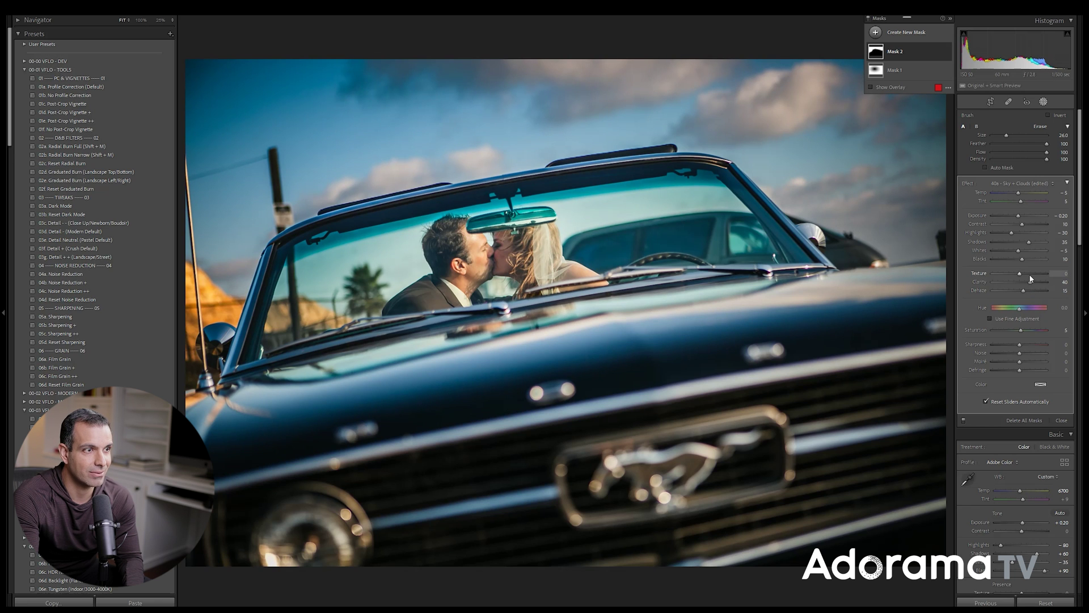
{"action": "left_click", "coordinate": [1043, 102]}
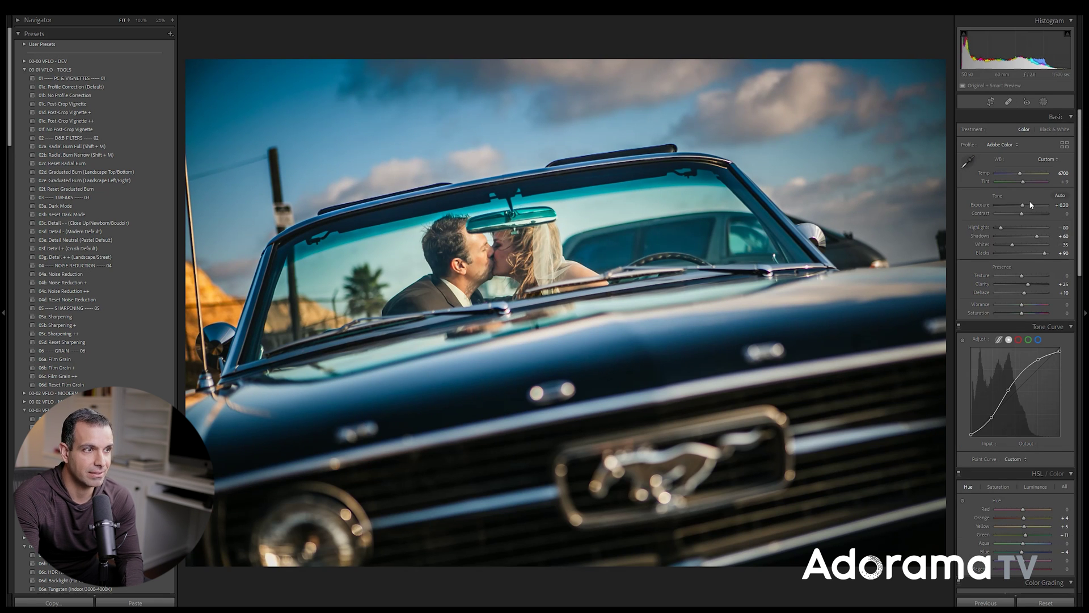
Step: Adjust the whole photo to exposure +0.30, contrast +15 and a temperature of 6900
{"action": "scroll", "coordinate": [1030, 207], "scroll_direction": "up", "scroll_amount": 4}
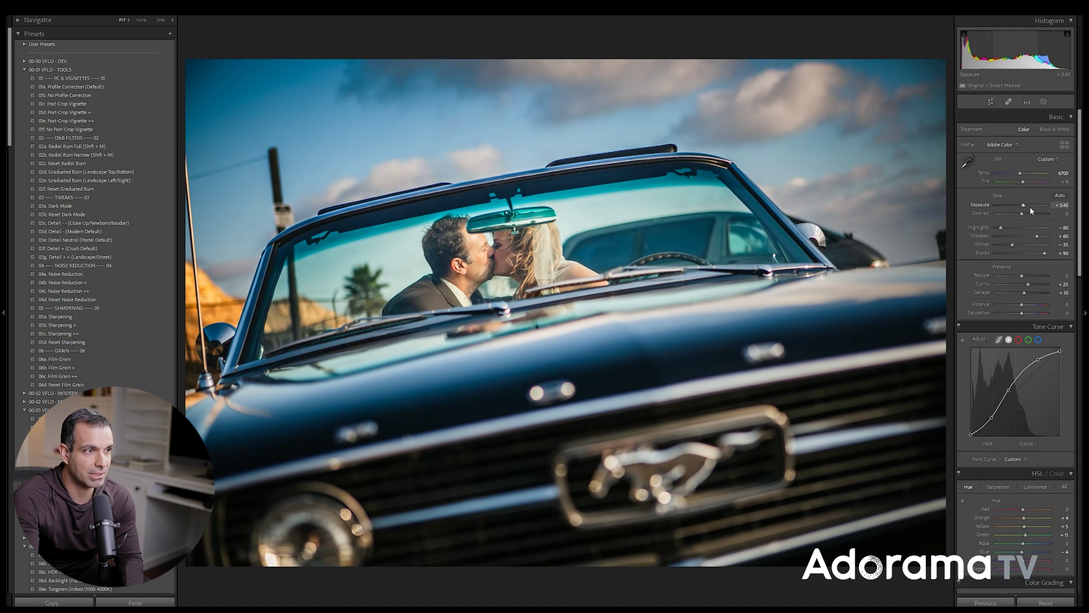
{"action": "scroll", "coordinate": [1040, 176], "scroll_direction": "up", "scroll_amount": 4}
{"action": "scroll", "coordinate": [1031, 205], "scroll_direction": "down", "scroll_amount": 2}
{"action": "scroll", "coordinate": [1030, 213], "scroll_direction": "up", "scroll_amount": 4}
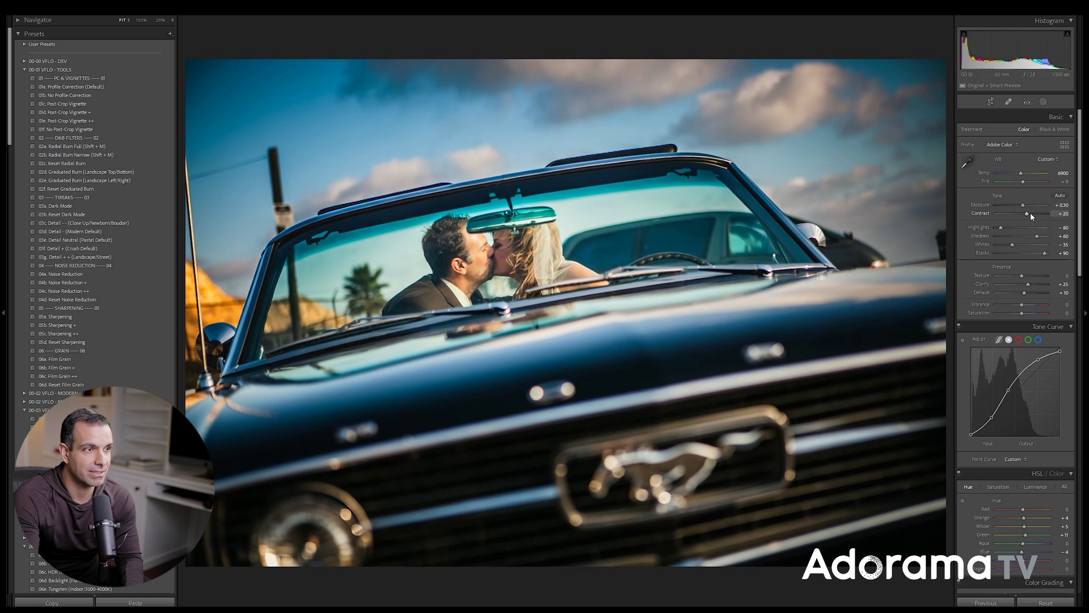
{"action": "scroll", "coordinate": [1030, 212], "scroll_direction": "down", "scroll_amount": 1}
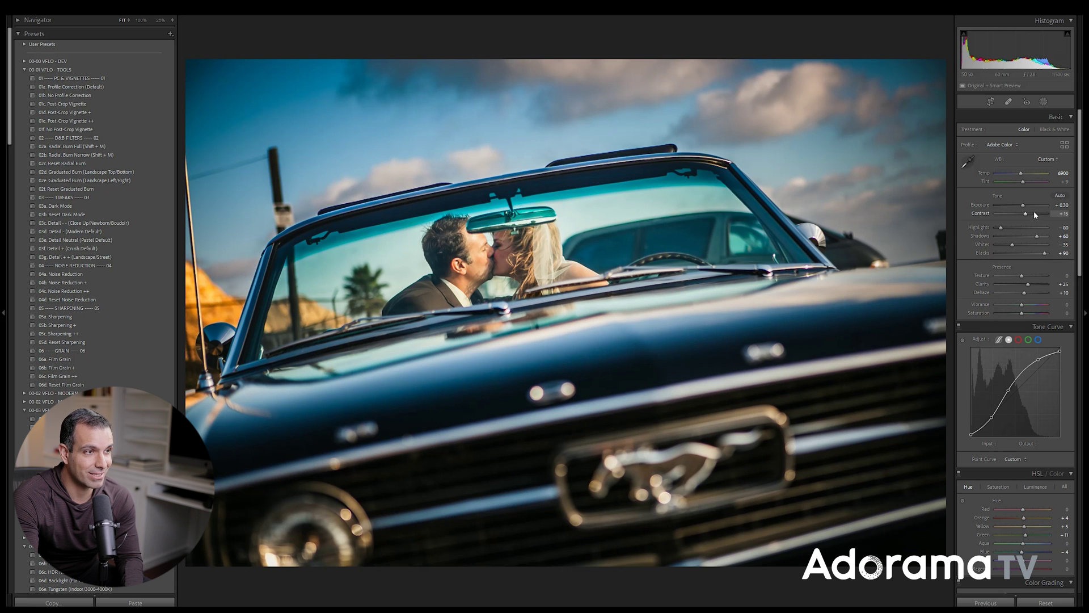
{"action": "left_click", "coordinate": [1031, 210], "text": "alt"}
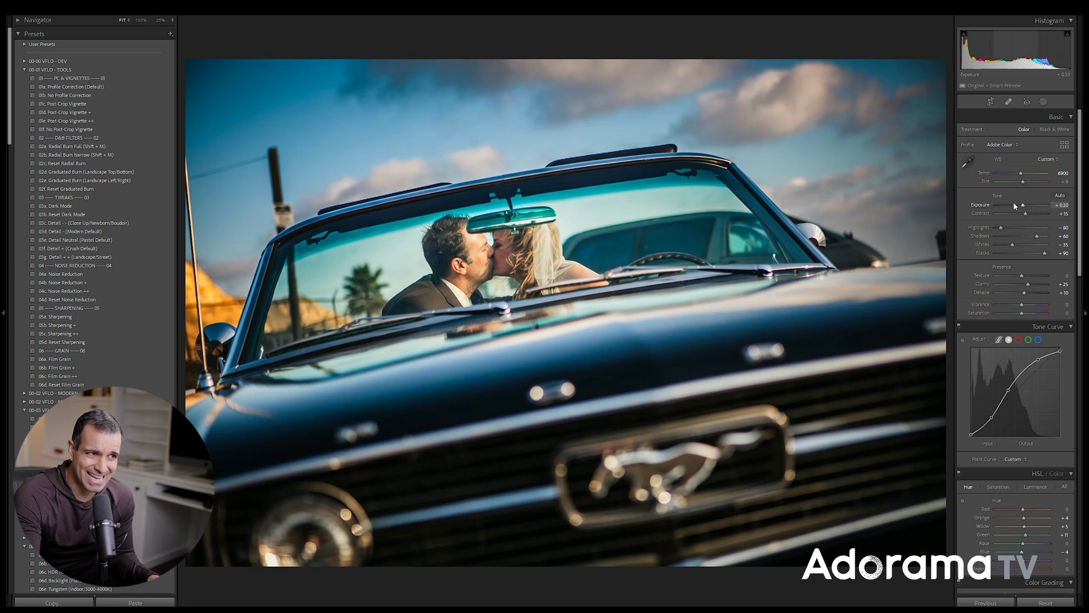
Step: Review the edited photo among its versions in the library grid and enlarged, and return to its develop settings
{"action": "key", "text": "g"}
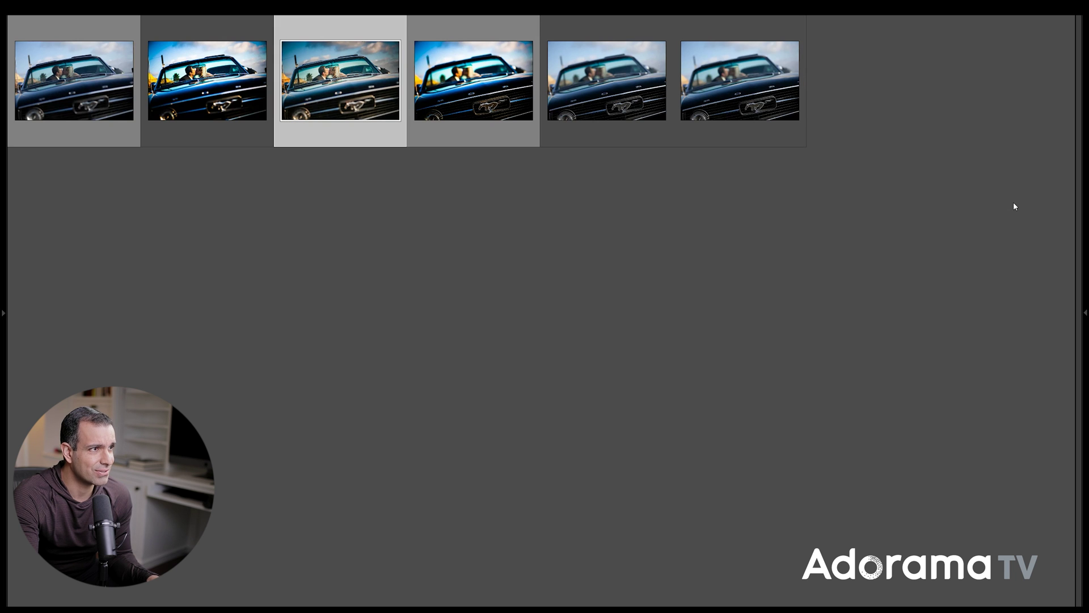
{"action": "double_click", "coordinate": [386, 141]}
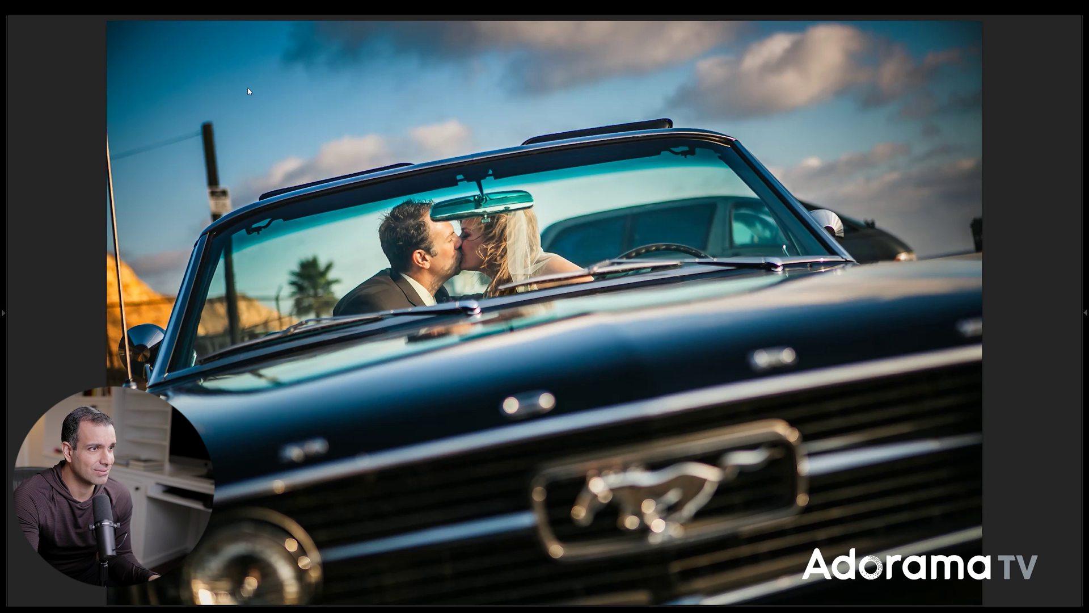
{"action": "key", "text": "c"}
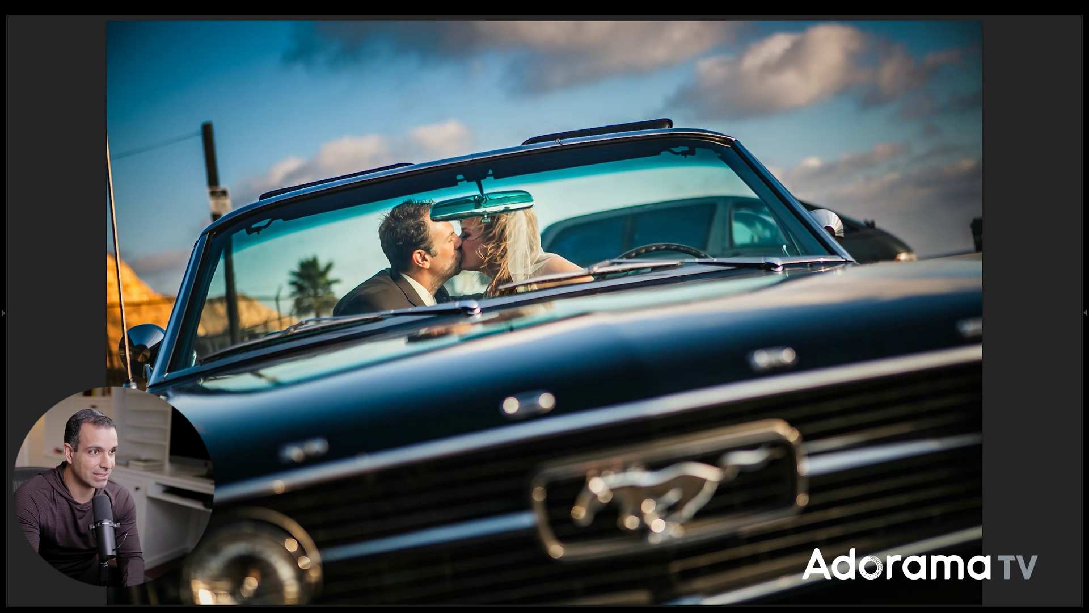
{"action": "key", "text": "Tab"}
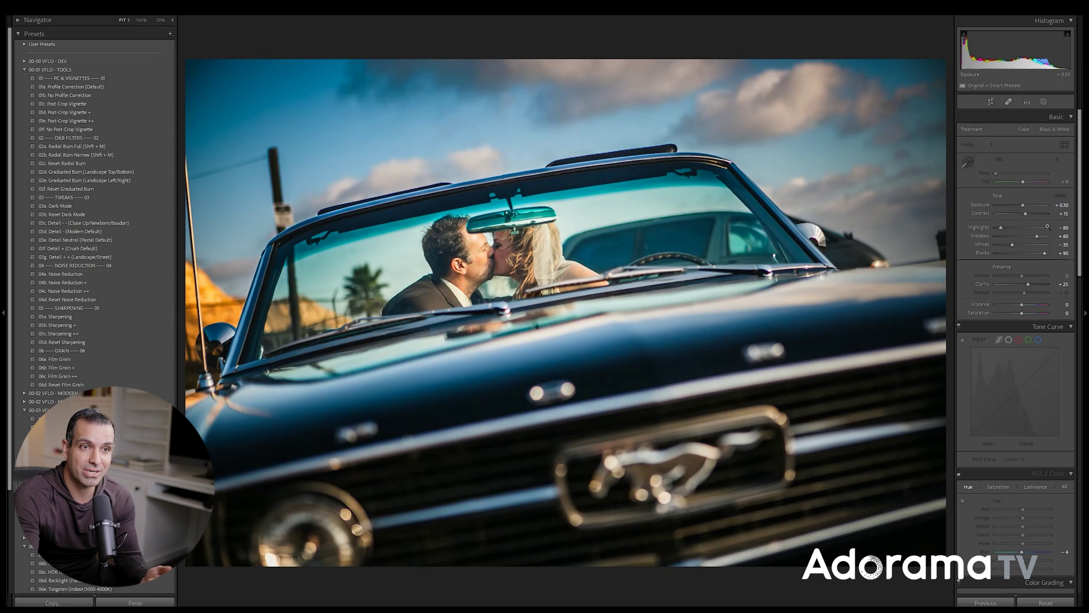
Step: Raise the photo's exposure to +0.40, contrast to +25 and dehaze to +15
{"action": "key", "text": "Down"}
{"action": "key", "text": "Down"}
{"action": "key", "text": "Up"}
{"action": "key", "text": "Up"}
{"action": "key", "text": "Up"}
{"action": "key", "text": "Up"}
{"action": "key", "text": "Up"}
{"action": "key", "text": "Down"}
{"action": "key", "text": "Down"}
{"action": "key", "text": "Down"}
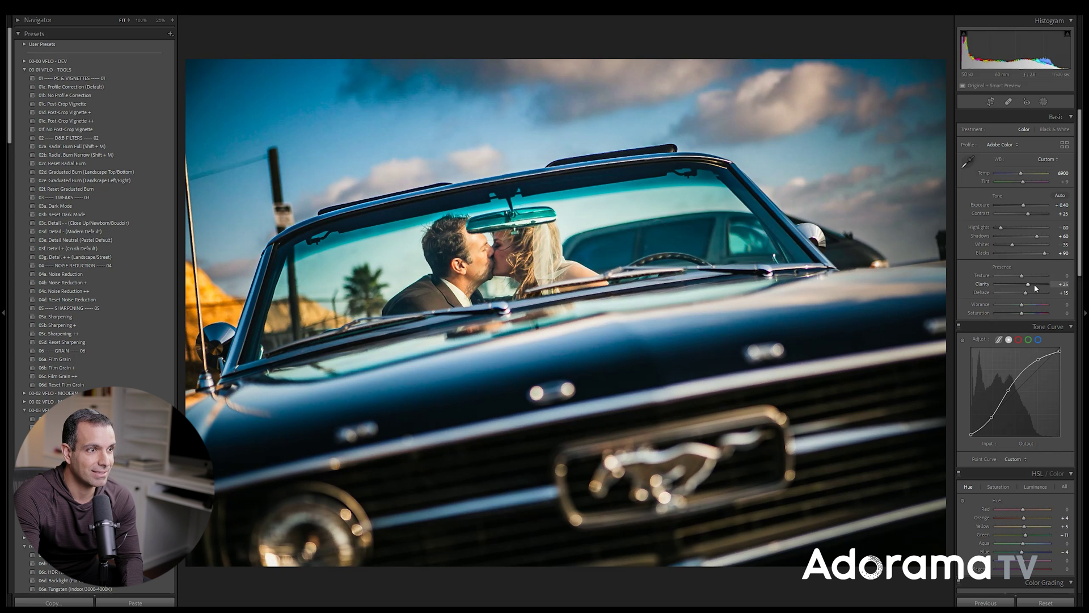
Step: Apply the 01c. Post-Crop Vignette preset and set the photo's temperature to 7100 and exposure to +0.20
{"action": "left_click", "coordinate": [91, 104]}
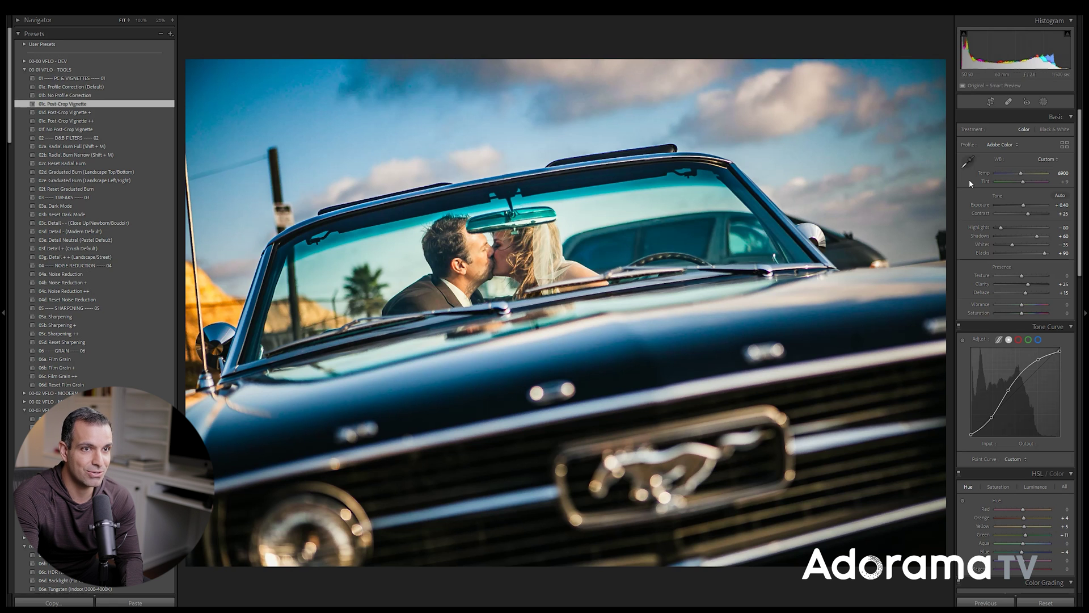
{"action": "left_click_drag", "start_coordinate": [1023, 173], "coordinate": [1024, 173]}
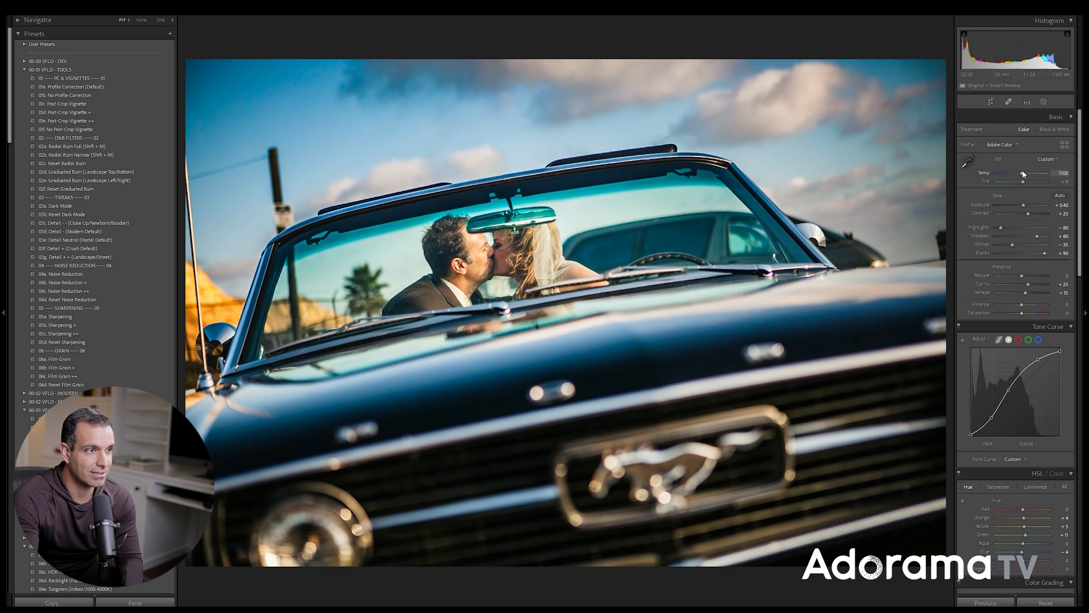
{"action": "scroll", "coordinate": [1034, 204], "scroll_direction": "down", "scroll_amount": 2}
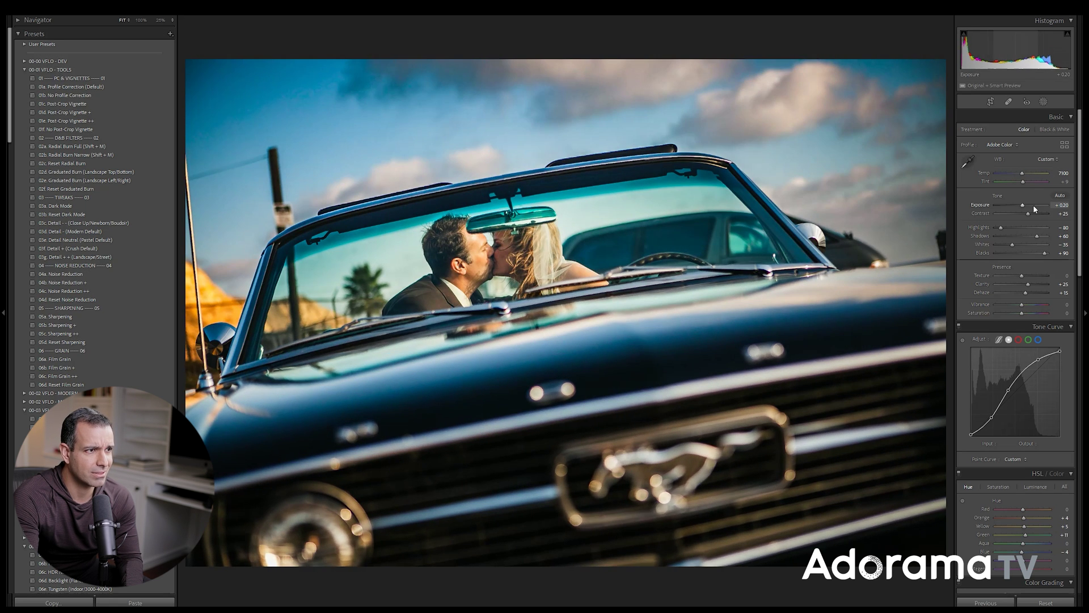
{"action": "scroll", "coordinate": [1034, 208], "scroll_direction": "up", "scroll_amount": 1}
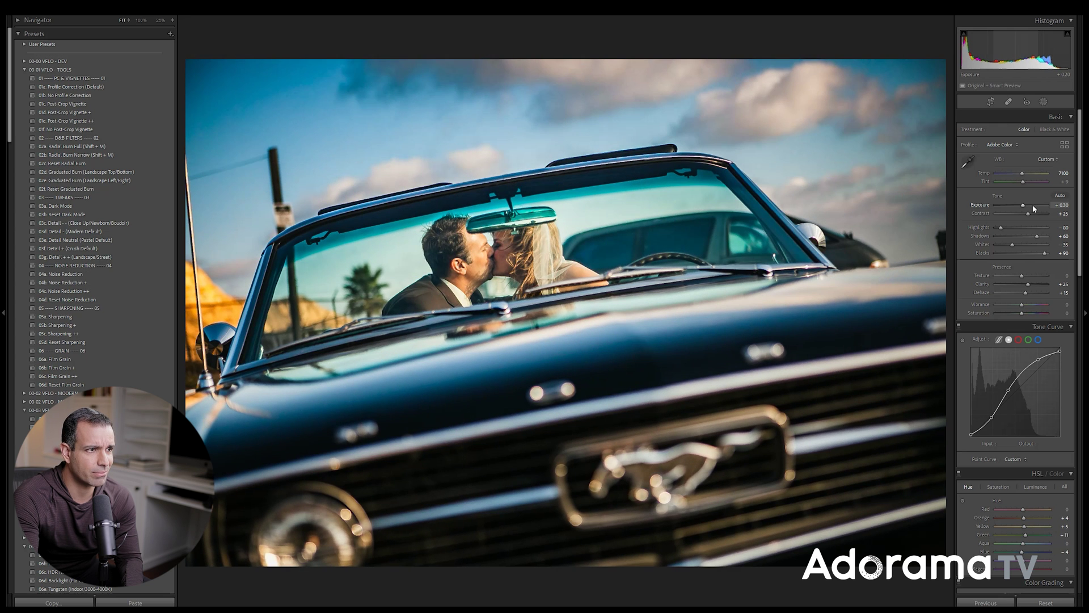
{"action": "scroll", "coordinate": [1034, 208], "scroll_direction": "down", "scroll_amount": 1}
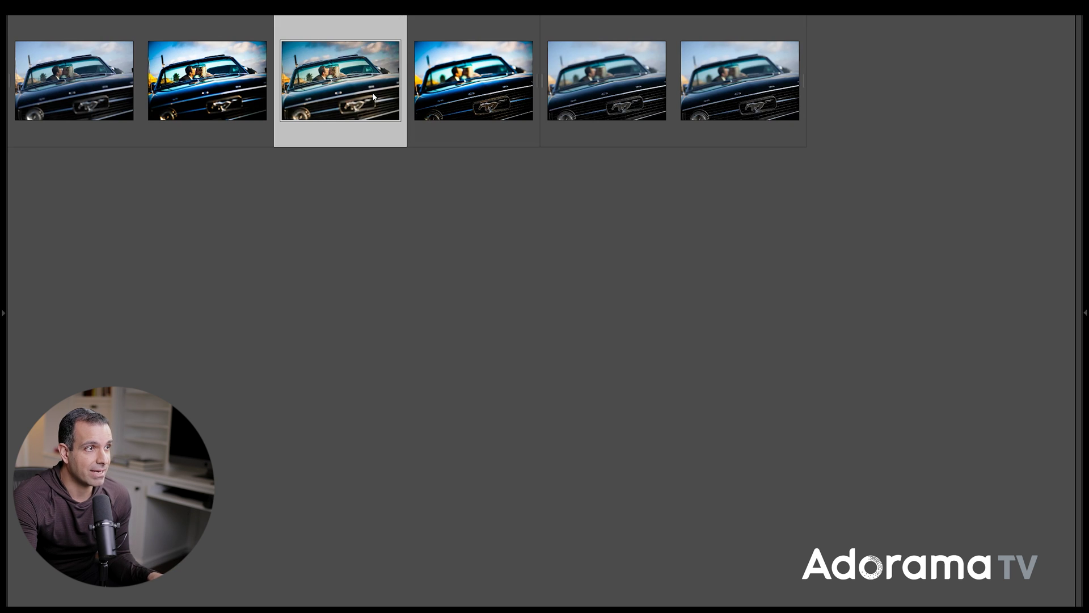
Step: Create a new develop preset in User Presets that includes all settings except white balance, exposure and masking
{"action": "key", "text": "d"}
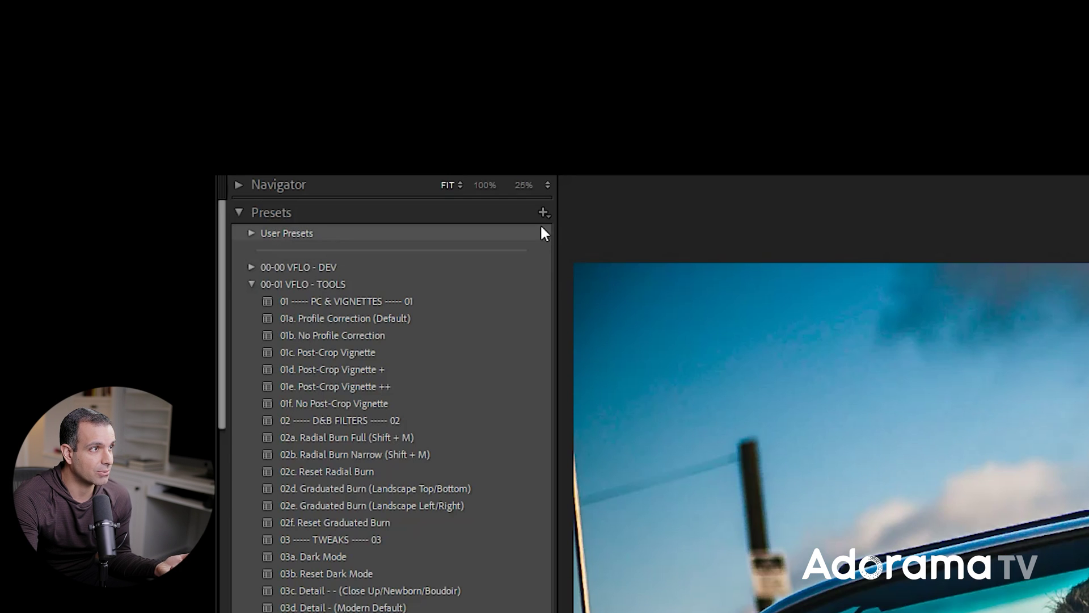
{"action": "left_click", "coordinate": [170, 34]}
{"action": "left_click", "coordinate": [557, 232]}
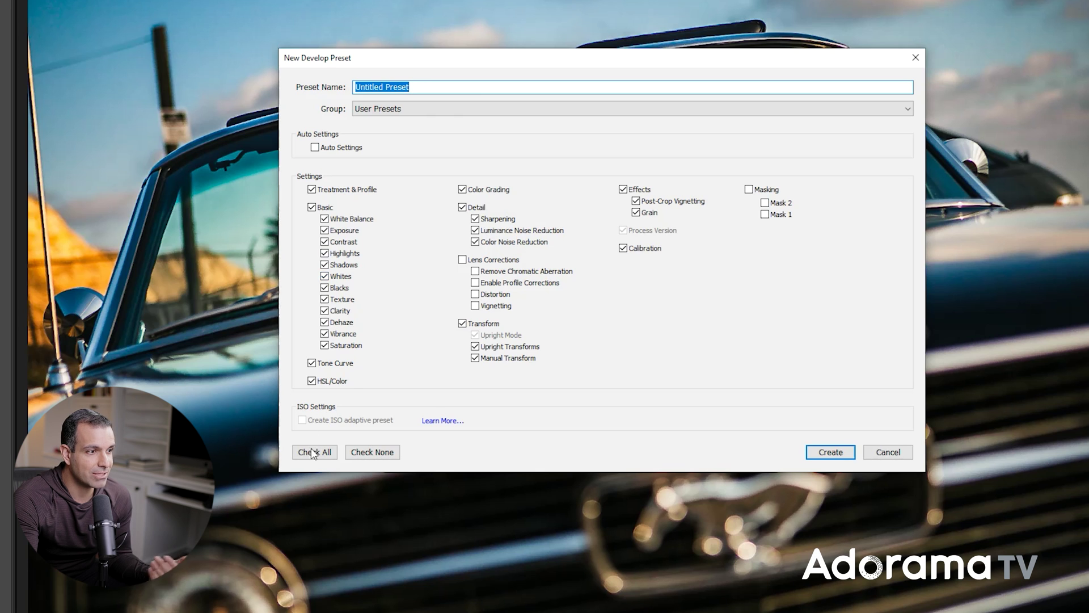
{"action": "left_click", "coordinate": [313, 450]}
{"action": "left_click", "coordinate": [351, 220]}
{"action": "left_click", "coordinate": [349, 231]}
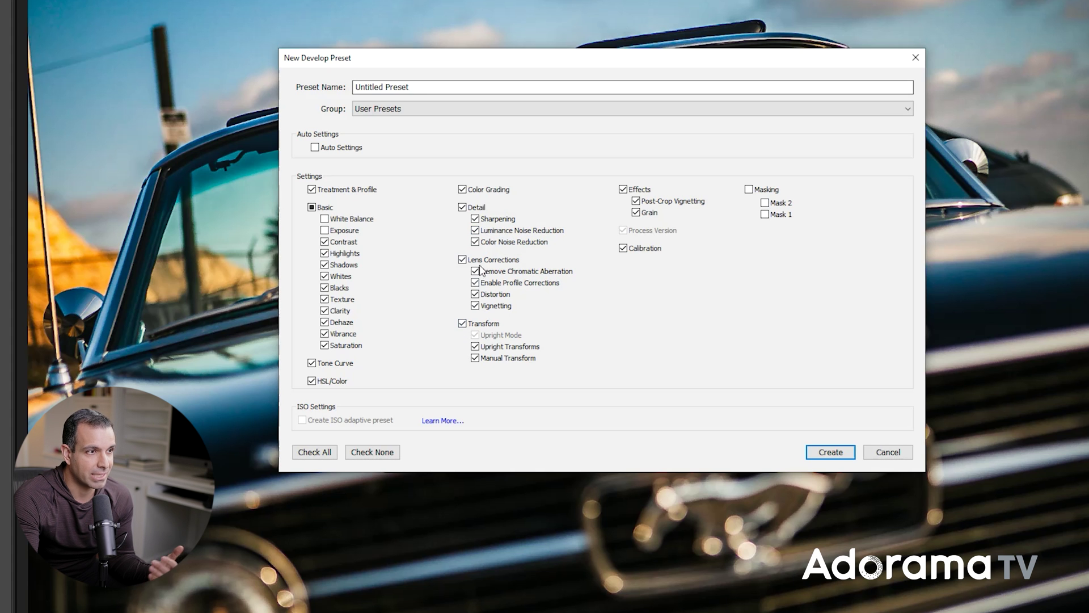
{"action": "left_click", "coordinate": [817, 448]}
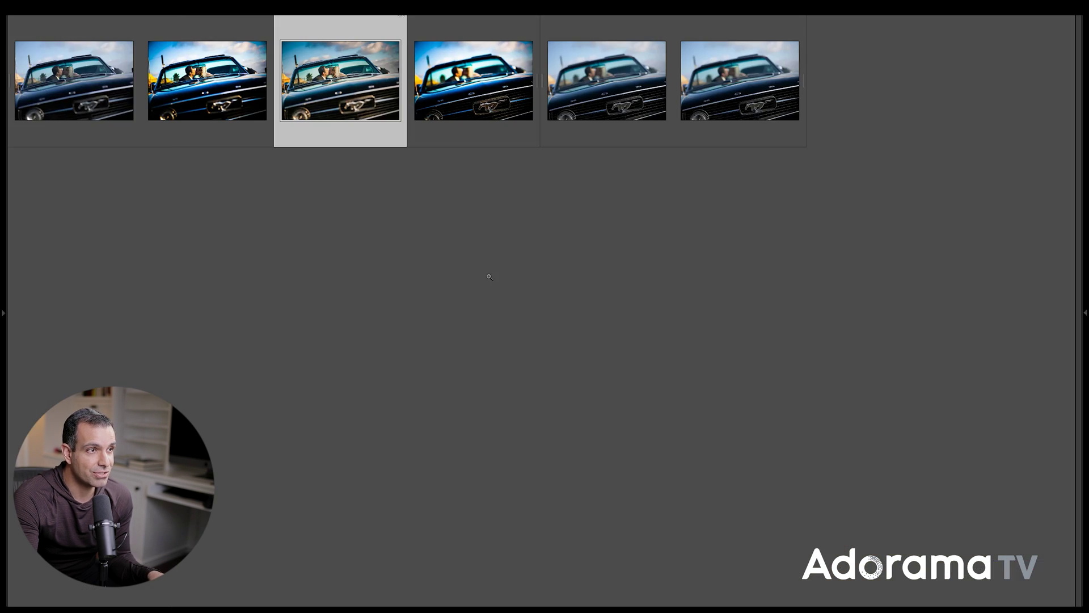
Step: Apply the previous photo's settings to the unedited shot focused on the Mustang emblem, with exposure at +0.10
{"action": "left_click", "coordinate": [627, 90]}
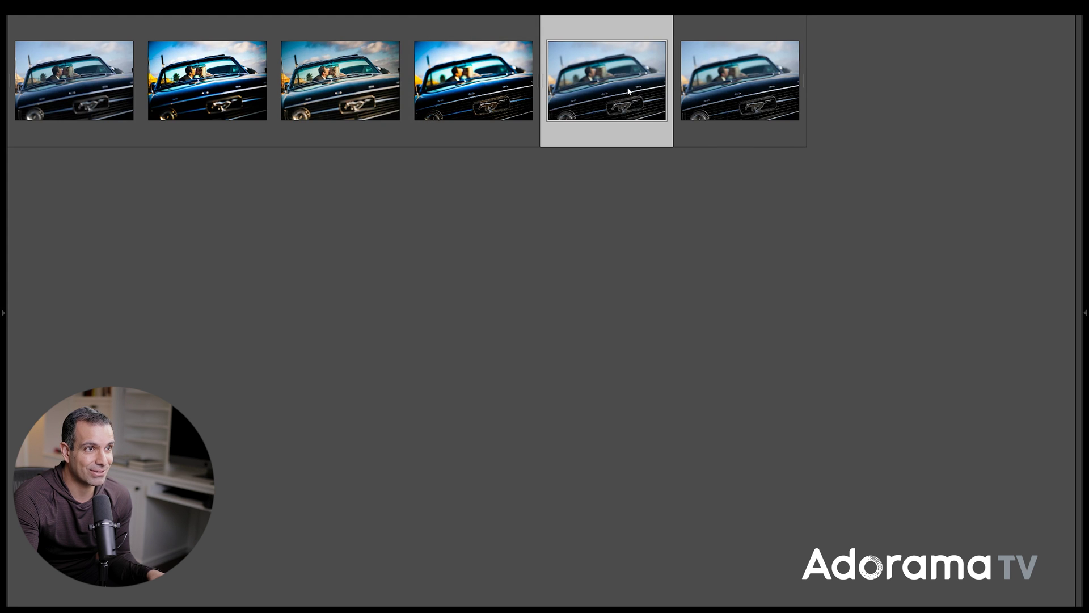
{"action": "key", "text": "d"}
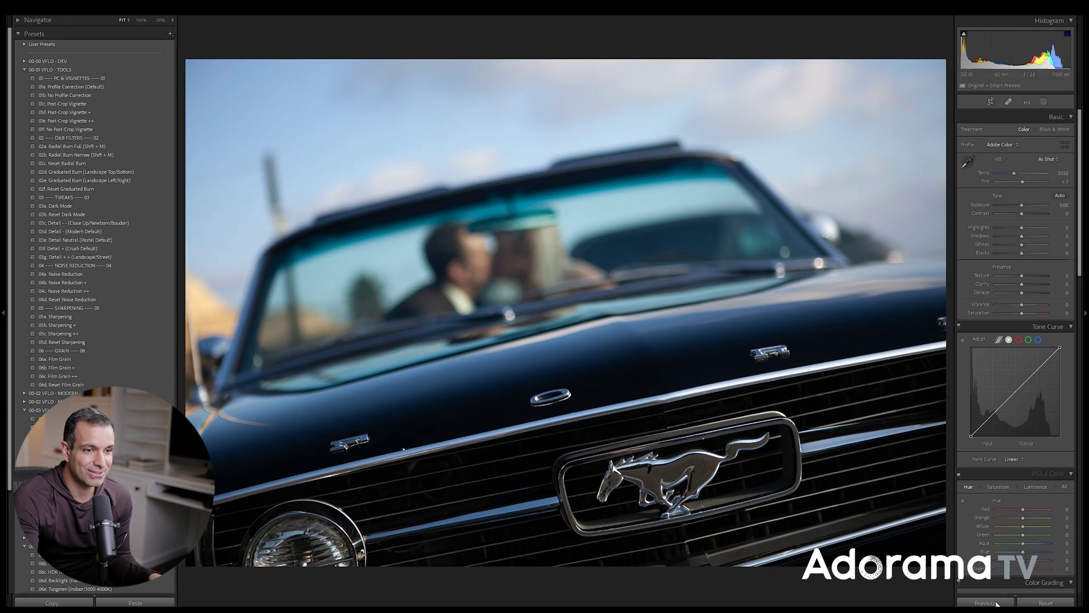
{"action": "left_click", "coordinate": [997, 603]}
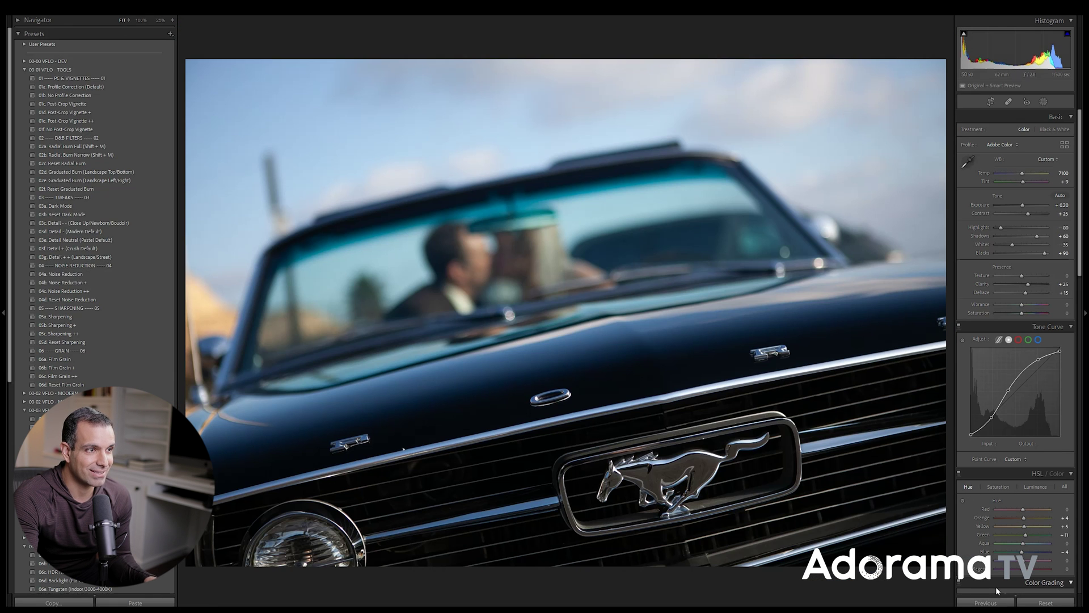
{"action": "left_click_drag", "start_coordinate": [1023, 205], "coordinate": [1021, 206]}
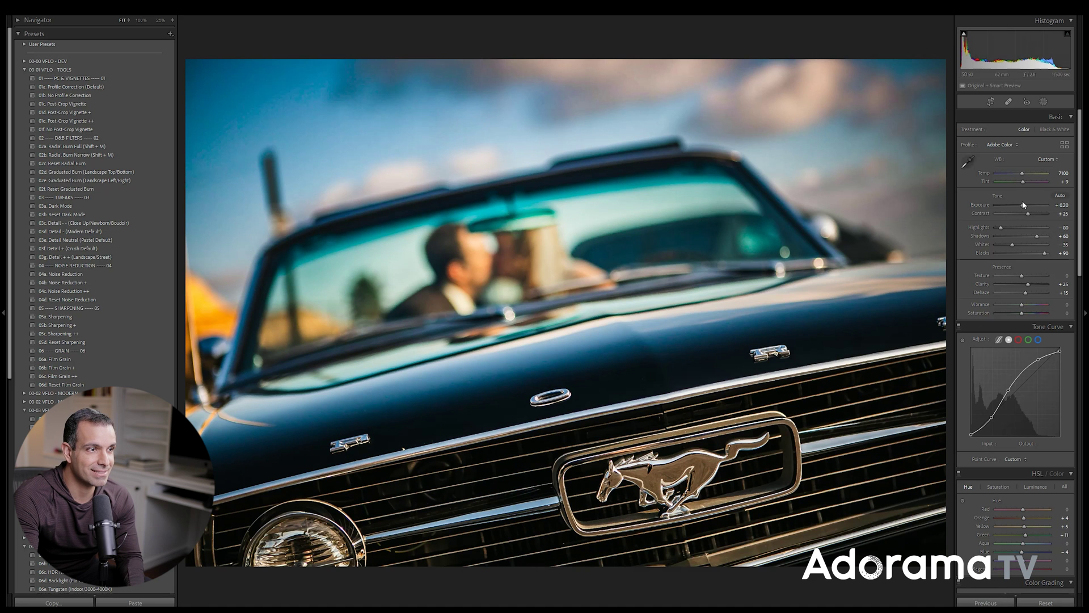
{"action": "scroll", "coordinate": [1022, 206], "scroll_direction": "up", "scroll_amount": 4}
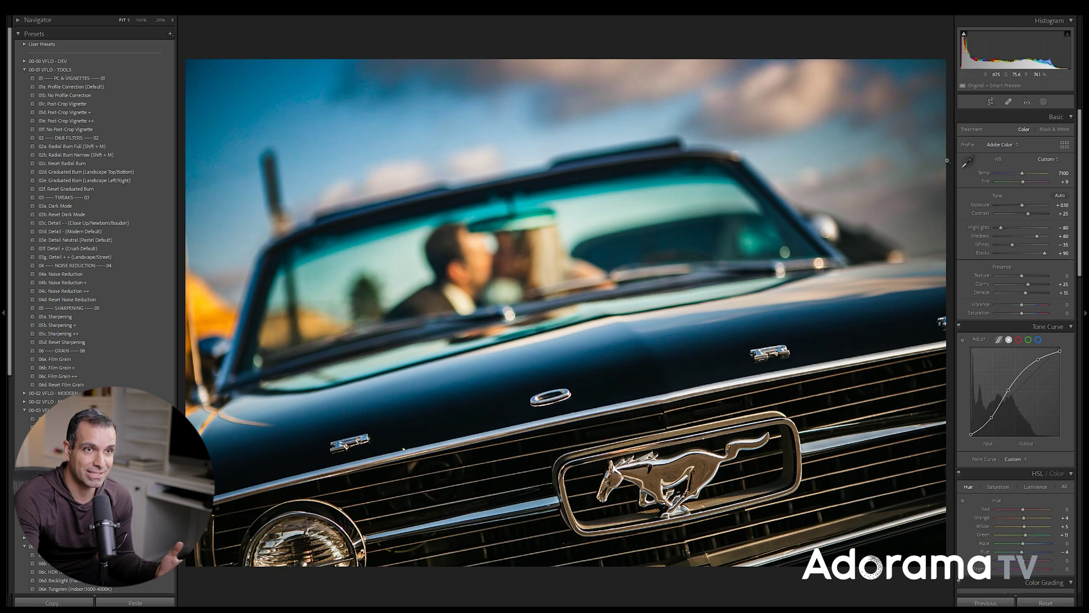
Step: Move the radial burn mask from the couple down to the Mustang emblem on the grille
{"action": "key", "text": "shift+w"}
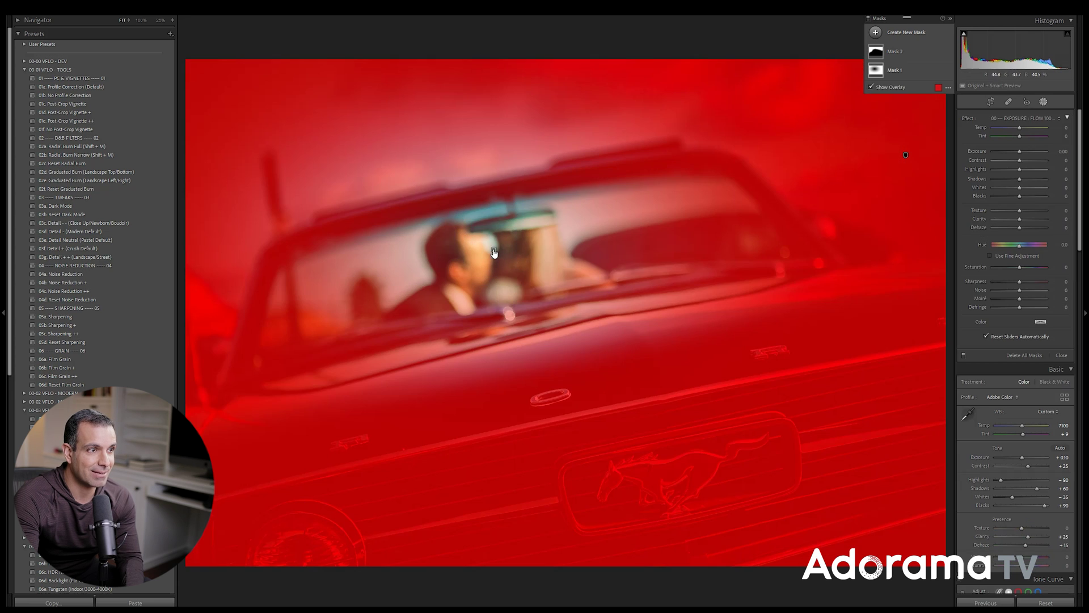
{"action": "left_click", "coordinate": [496, 254]}
{"action": "left_click_drag", "start_coordinate": [496, 254], "coordinate": [658, 449]}
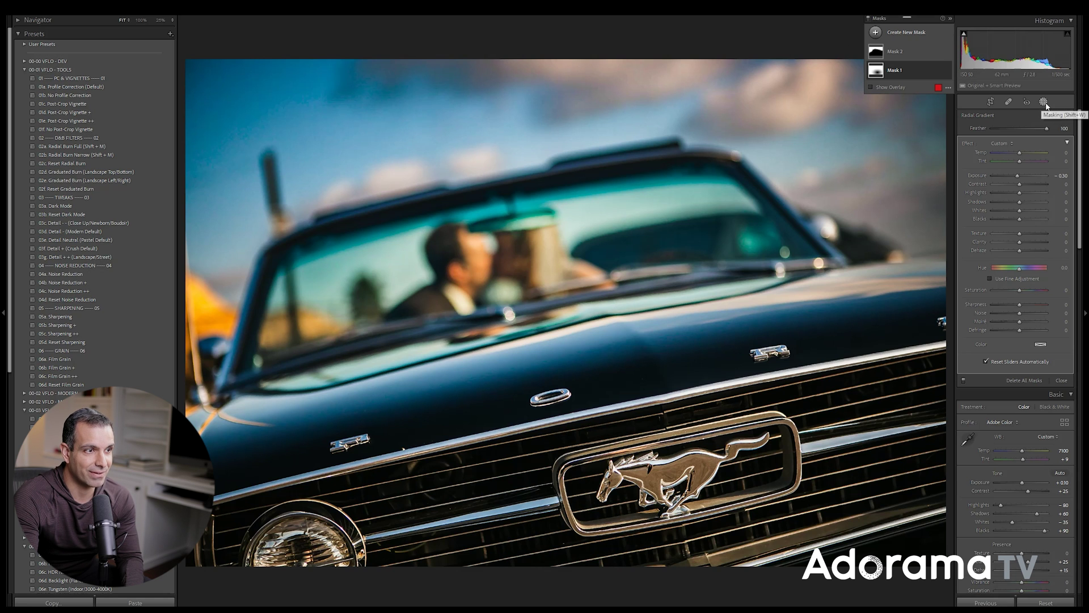
{"action": "left_click", "coordinate": [1044, 102]}
Step: Add a new brush mask with the 42a - Details + Clothing effect
{"action": "left_click", "coordinate": [1044, 102]}
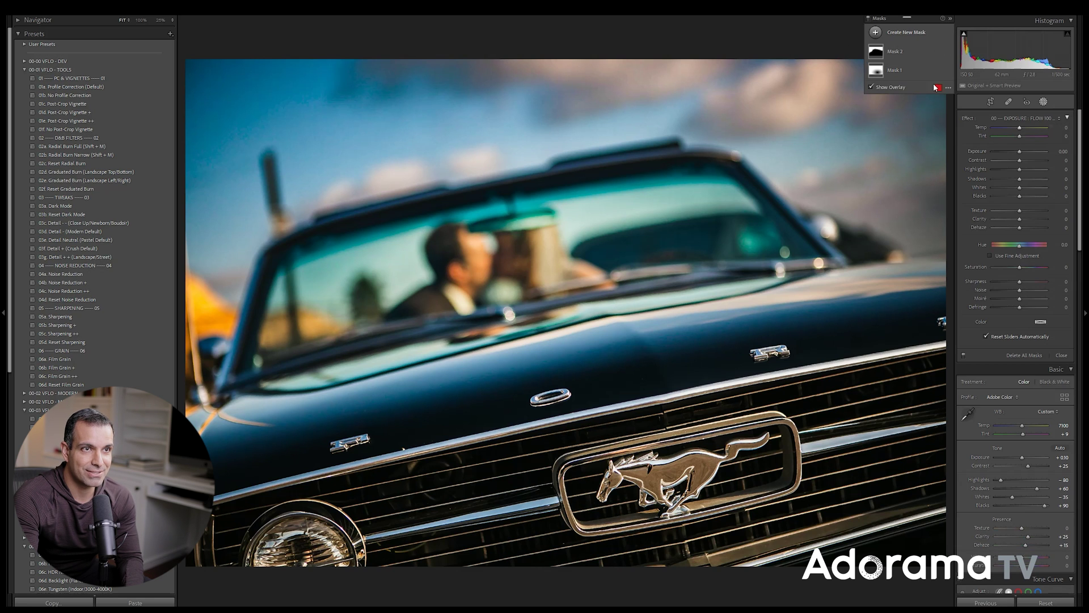
{"action": "left_click", "coordinate": [877, 33]}
{"action": "left_click", "coordinate": [936, 75]}
{"action": "left_click", "coordinate": [1024, 183]}
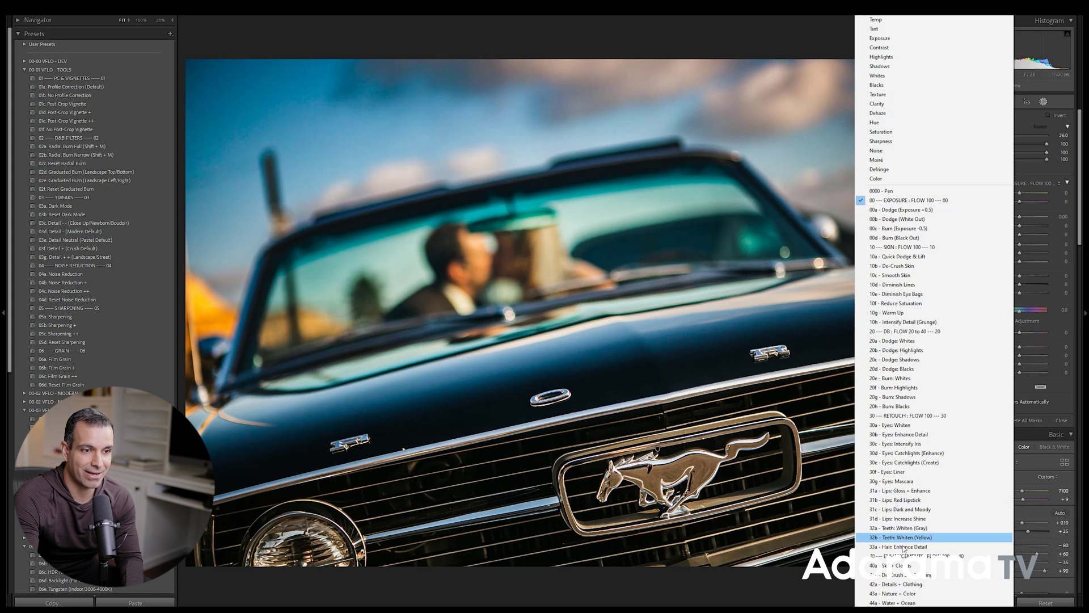
{"action": "left_click", "coordinate": [912, 584]}
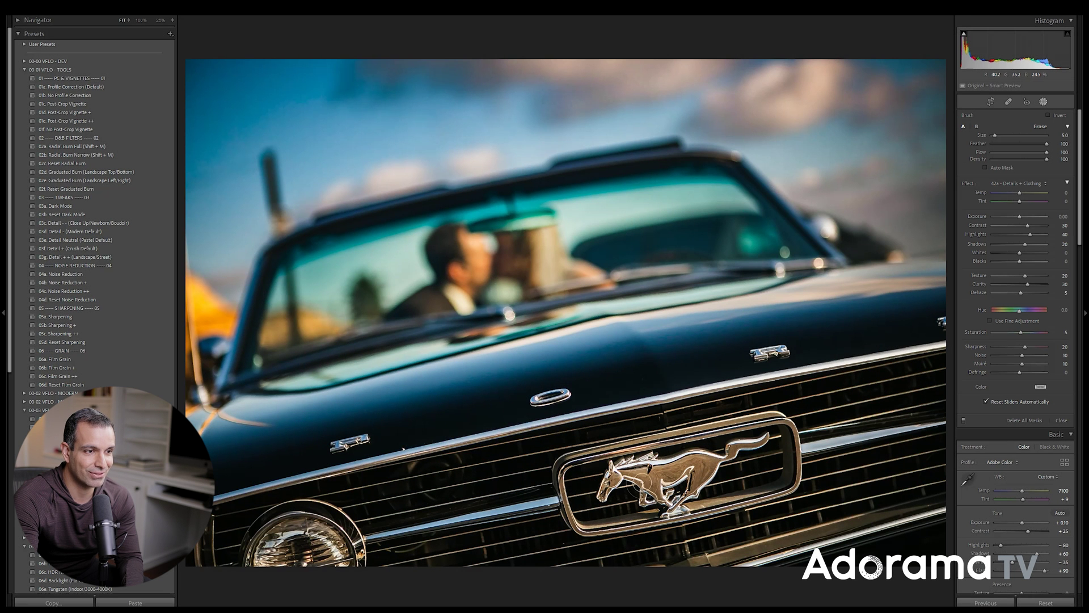
Step: Paint the detail brush over the Mustang emblem, check its coverage with the mask overlay and leave masking
{"action": "mouse_move", "coordinate": [635, 489]}
{"action": "left_mouse_down"}
{"action": "mouse_move", "coordinate": [646, 503]}
{"action": "mouse_move", "coordinate": [665, 500]}
{"action": "mouse_move", "coordinate": [680, 471]}
{"action": "mouse_move", "coordinate": [684, 495]}
{"action": "left_mouse_up"}
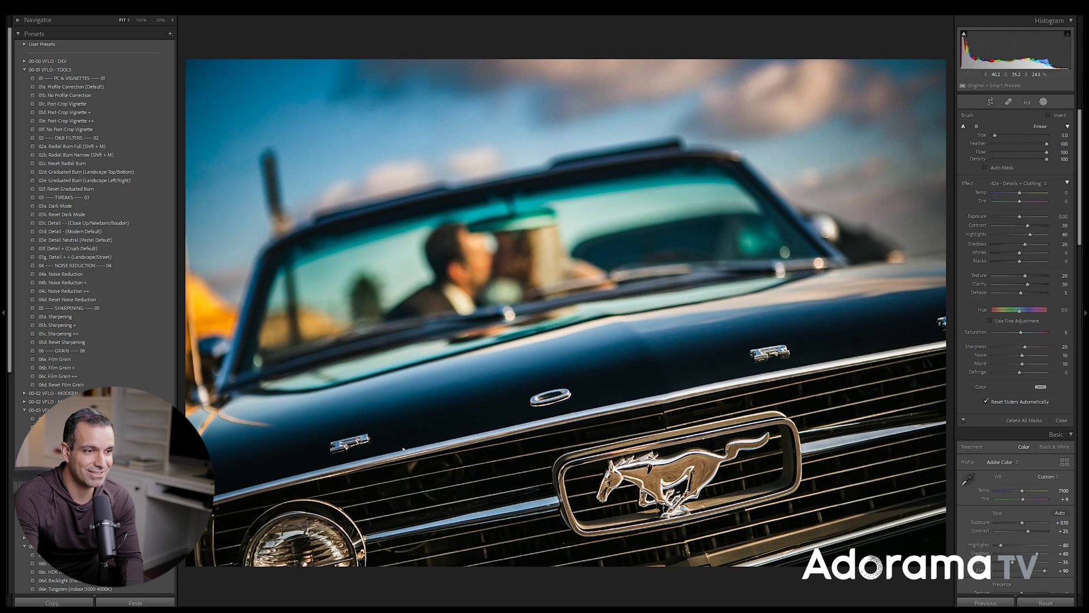
{"action": "key", "text": "bracketleft"}
{"action": "key", "text": "bracketleft"}
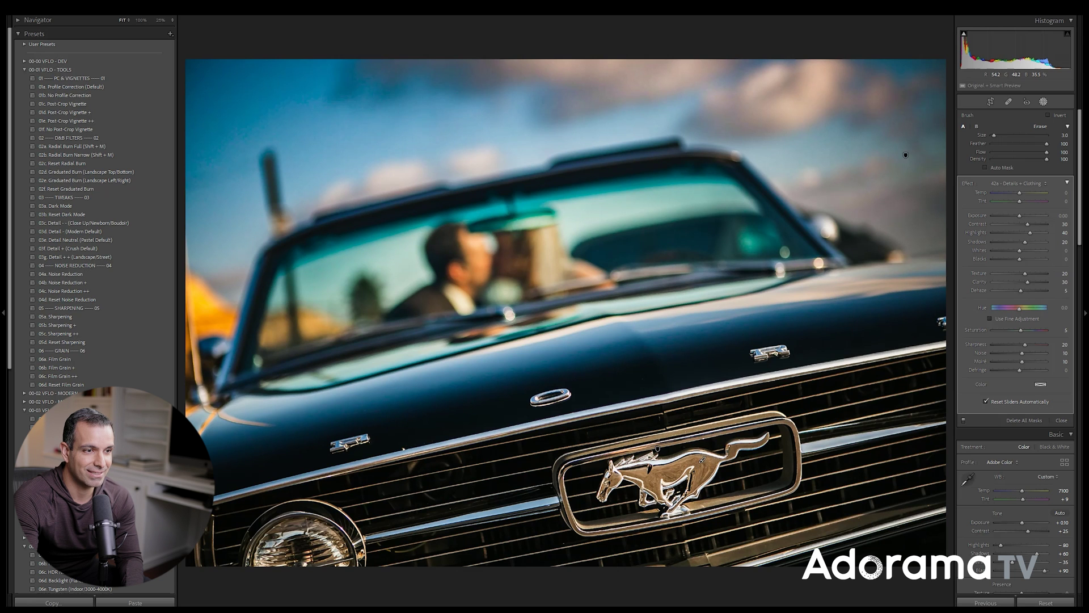
{"action": "mouse_move", "coordinate": [732, 451]}
{"action": "left_mouse_down"}
{"action": "mouse_move", "coordinate": [767, 440]}
{"action": "mouse_move", "coordinate": [728, 457]}
{"action": "left_mouse_up"}
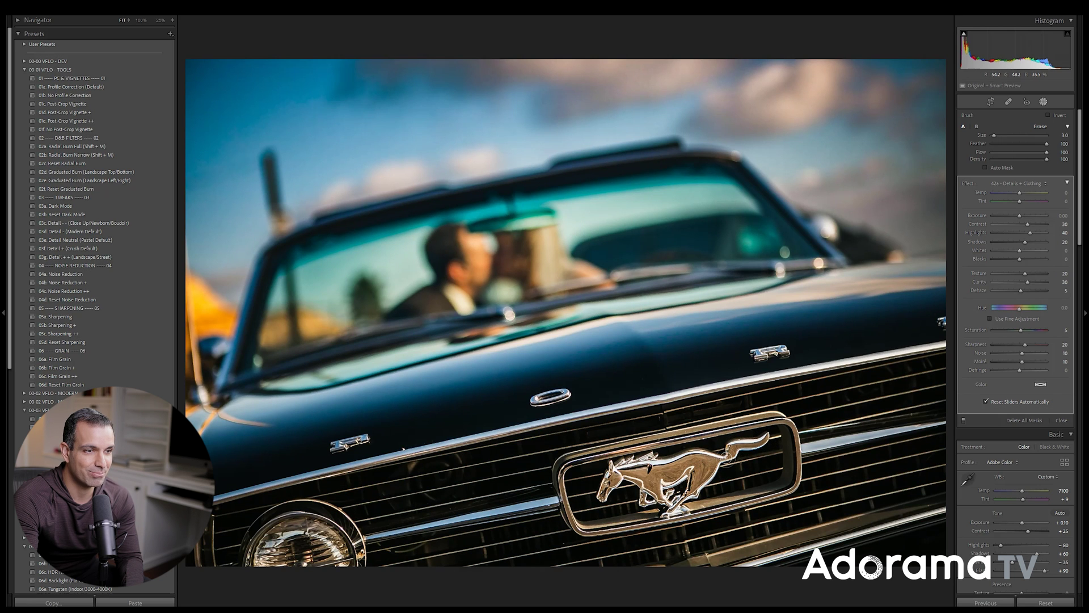
{"action": "key", "text": "bracketright"}
{"action": "key", "text": "bracketright"}
{"action": "mouse_move", "coordinate": [610, 471]}
{"action": "left_mouse_down"}
{"action": "mouse_move", "coordinate": [605, 485]}
{"action": "mouse_move", "coordinate": [630, 483]}
{"action": "mouse_move", "coordinate": [641, 499]}
{"action": "mouse_move", "coordinate": [700, 473]}
{"action": "mouse_move", "coordinate": [680, 499]}
{"action": "mouse_move", "coordinate": [657, 479]}
{"action": "left_mouse_up"}
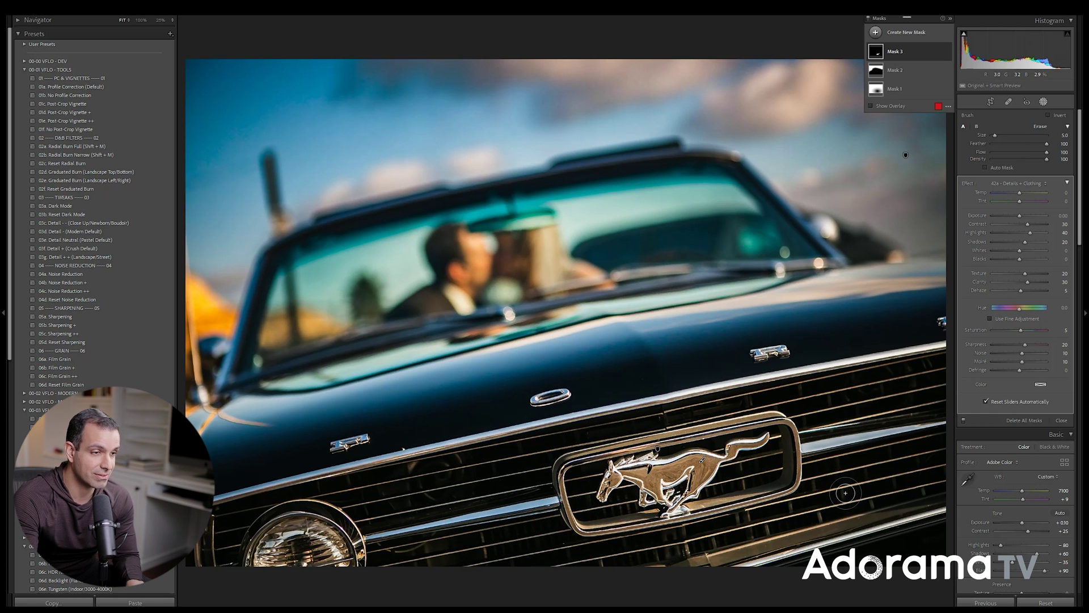
{"action": "key", "text": "o"}
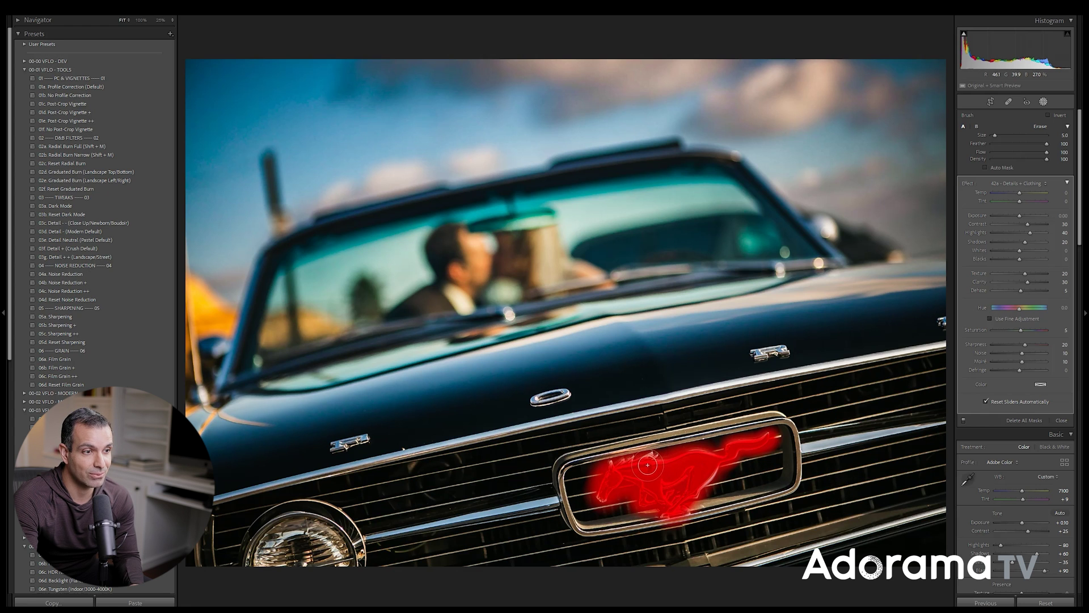
{"action": "key", "text": "o"}
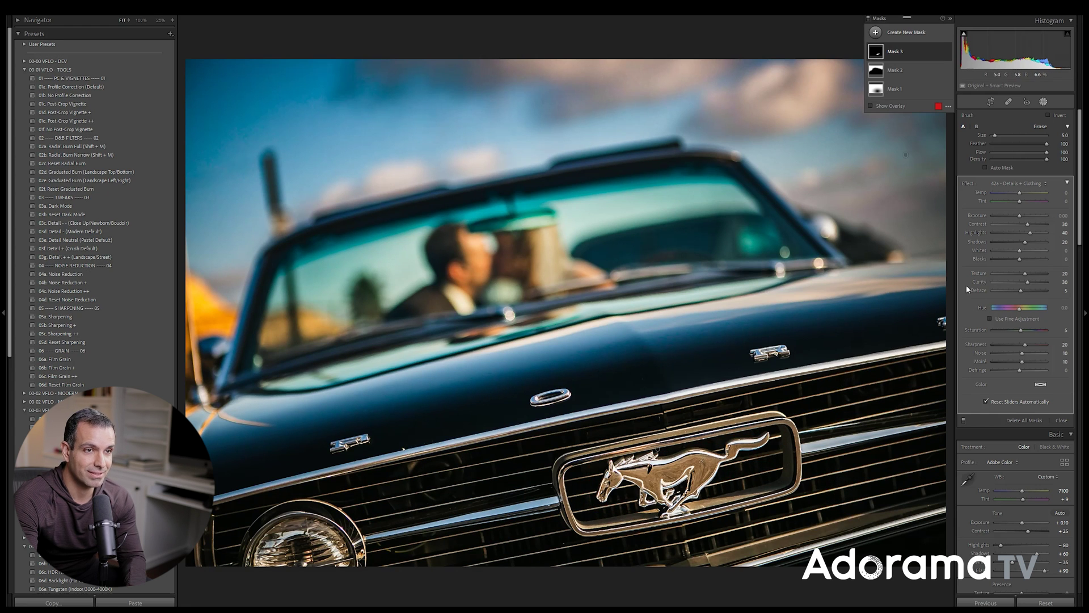
{"action": "left_click", "coordinate": [1044, 102]}
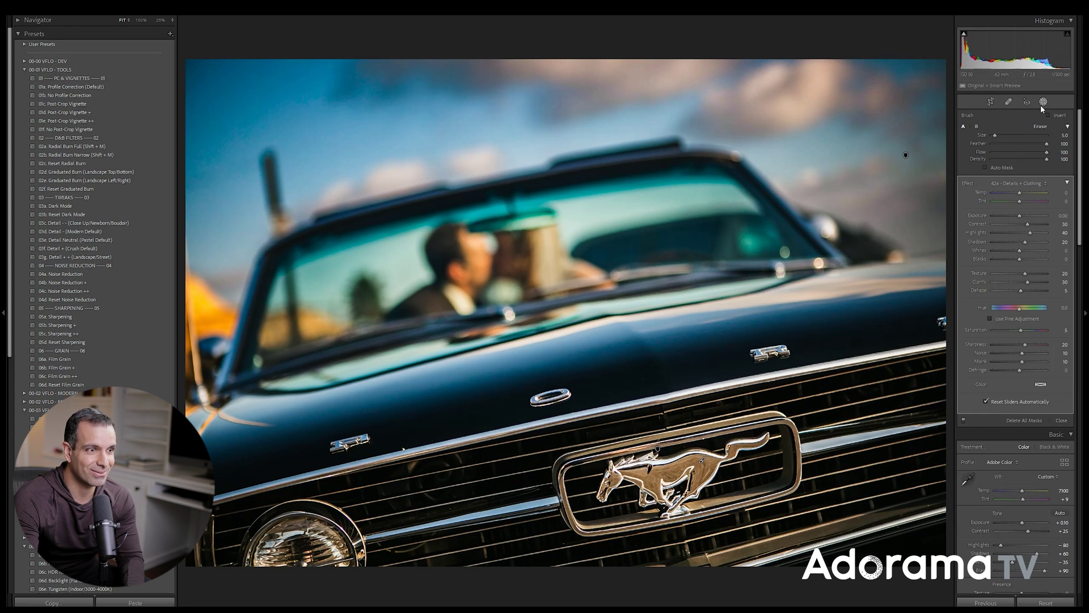
Step: Set the photo's exposure to 0.00 and temperature to 6900, and compare it with the unedited version
{"action": "double_click", "coordinate": [1025, 205]}
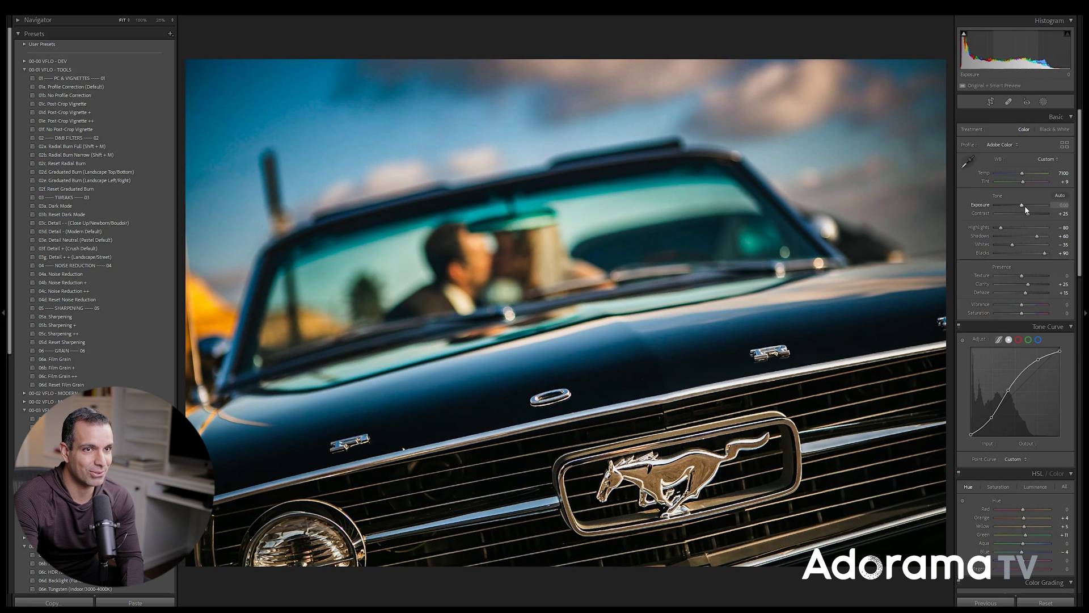
{"action": "left_click_drag", "start_coordinate": [1029, 174], "coordinate": [1028, 176]}
{"action": "key", "text": "backslash"}
{"action": "key", "text": "backslash"}
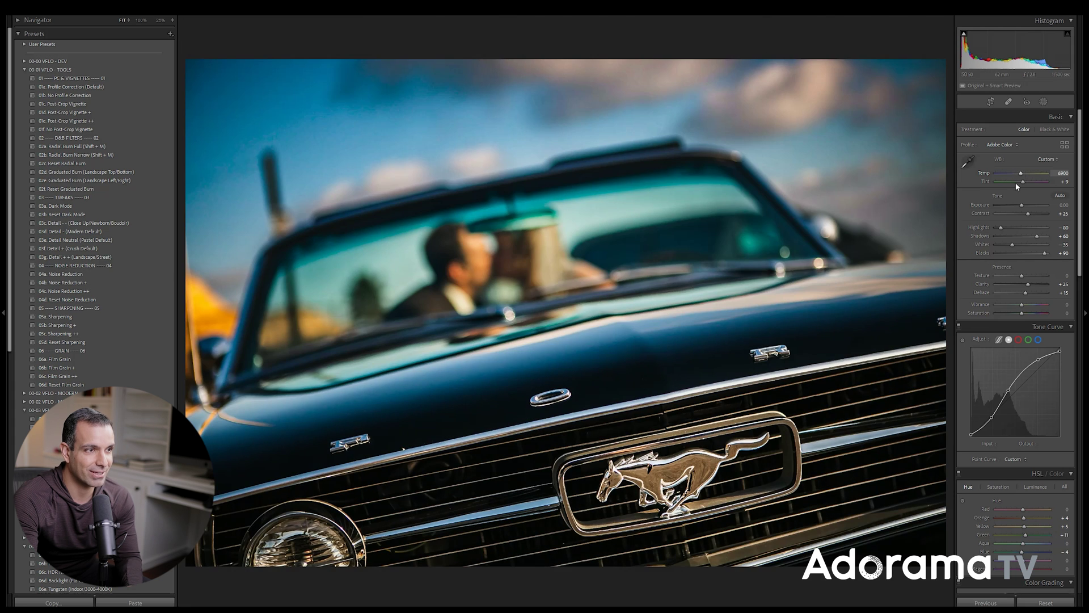
{"action": "key", "text": "backslash"}
Step: Compare the emblem-focused photo side by side with the edited couple-focused photo in the library's survey view
{"action": "key", "text": "g"}
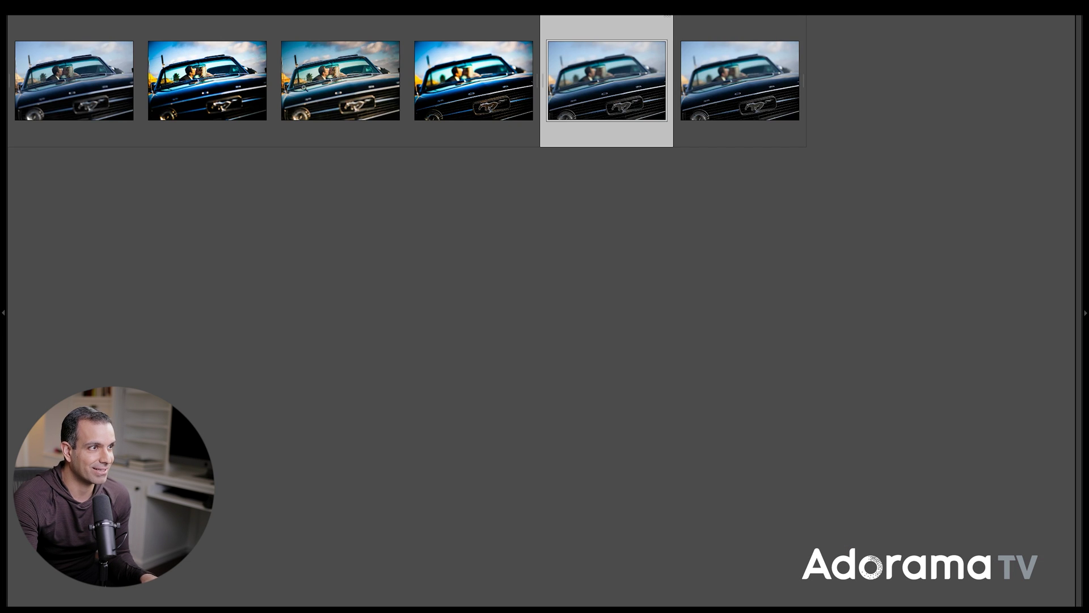
{"action": "left_click", "coordinate": [340, 80], "text": "super"}
{"action": "key", "text": "n"}
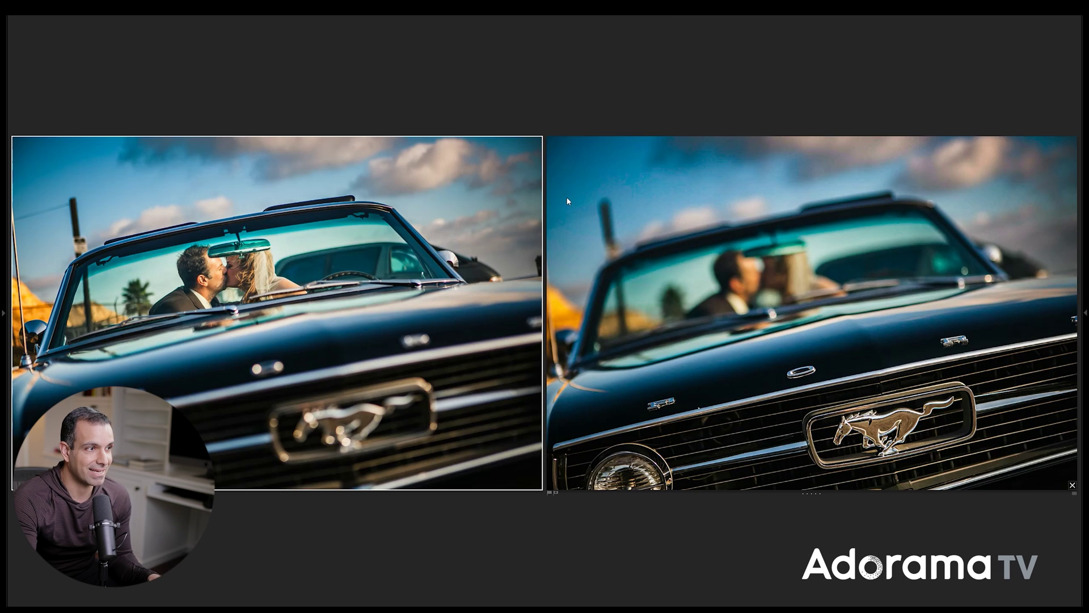
Step: Return to the library grid and select neighboring versions of the couple-focused photo for comparison
{"action": "key", "text": "g"}
{"action": "key", "text": "Left"}
{"action": "key", "text": "shift+Right"}
{"action": "key", "text": "shift+Right"}
{"action": "key", "text": "shift+Right"}
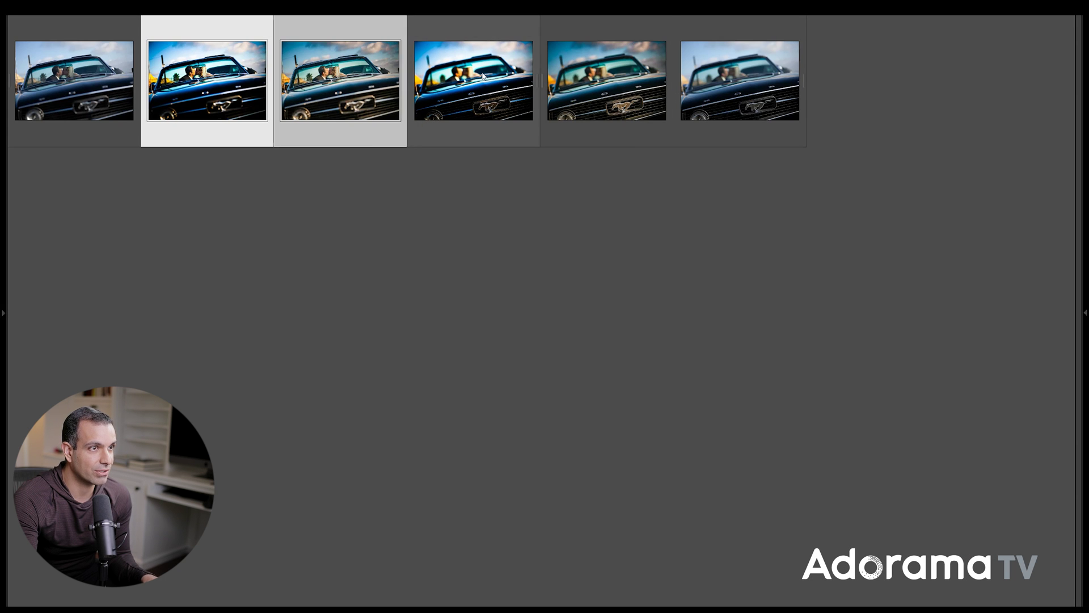